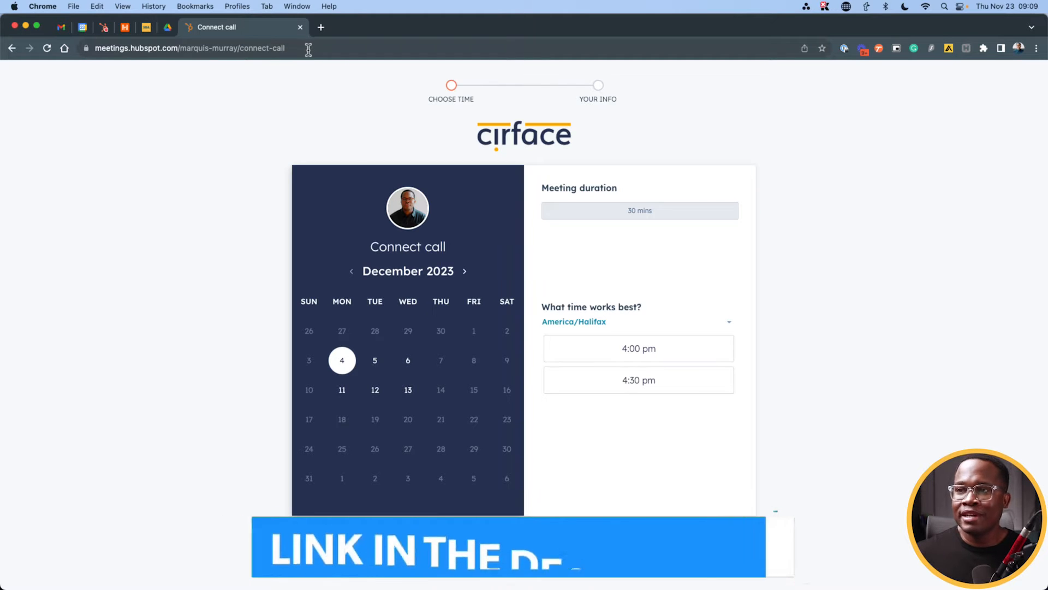
Step: Select the web address of the HubSpot Connect call booking page in Chrome
left_click_drag(304, 48, 90, 50)
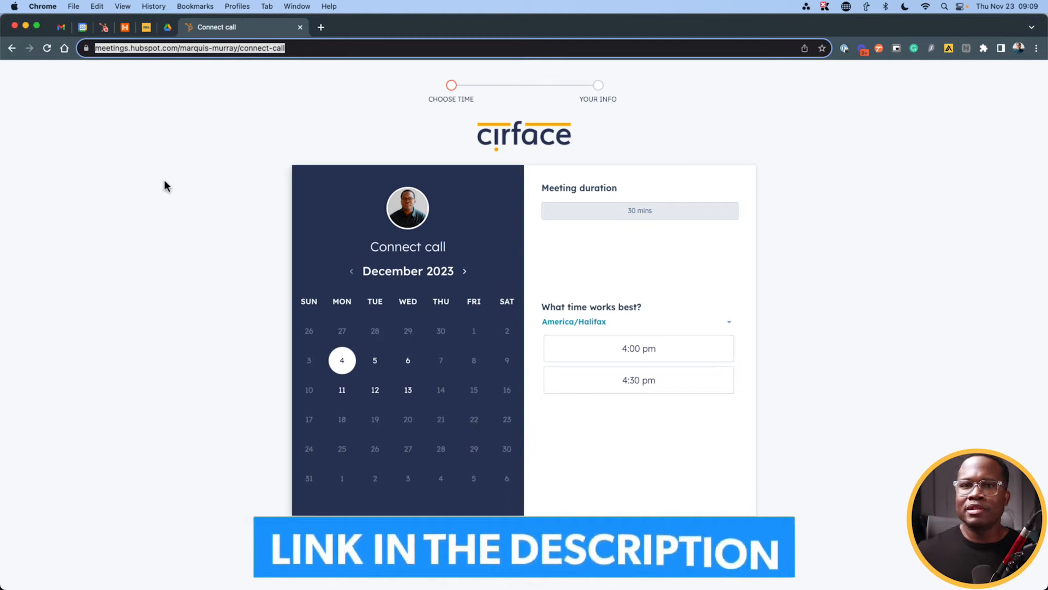
Step: Choose the January 10, 2024 1:00 pm slot on the booking calendar
left_click(221, 216)
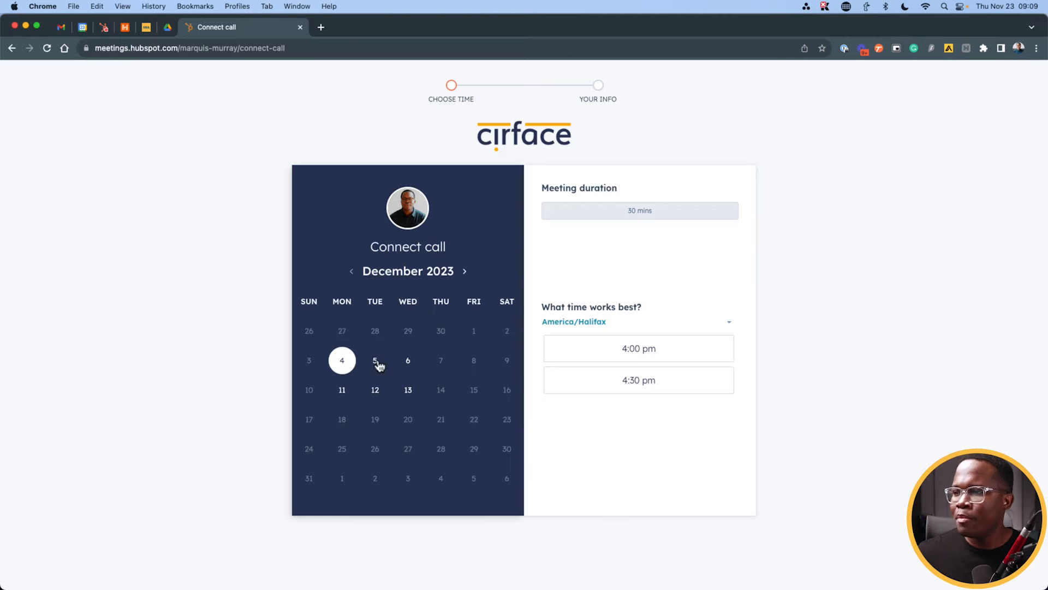
left_click(465, 272)
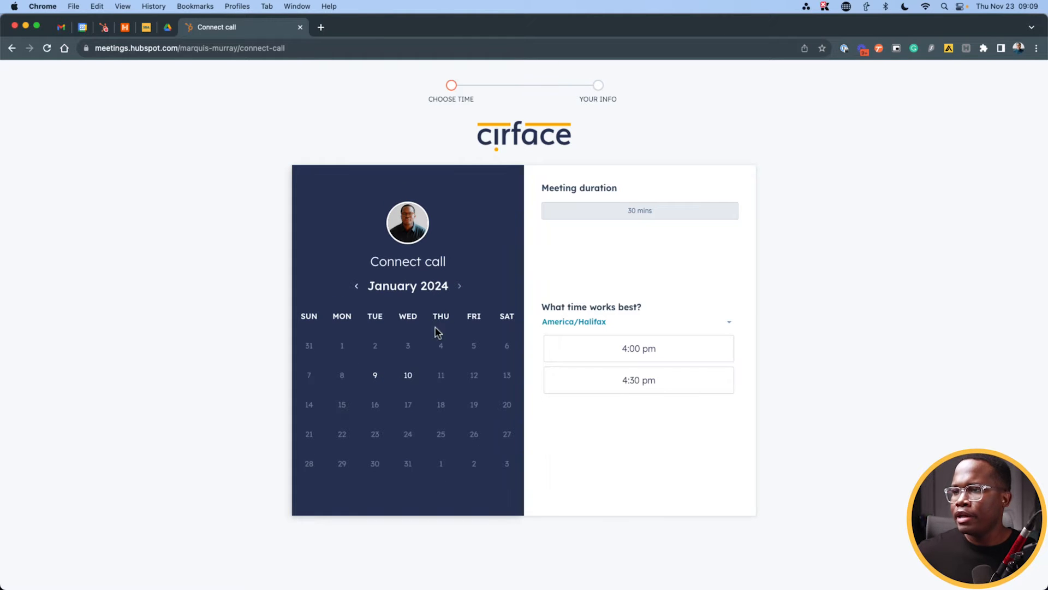
left_click(412, 377)
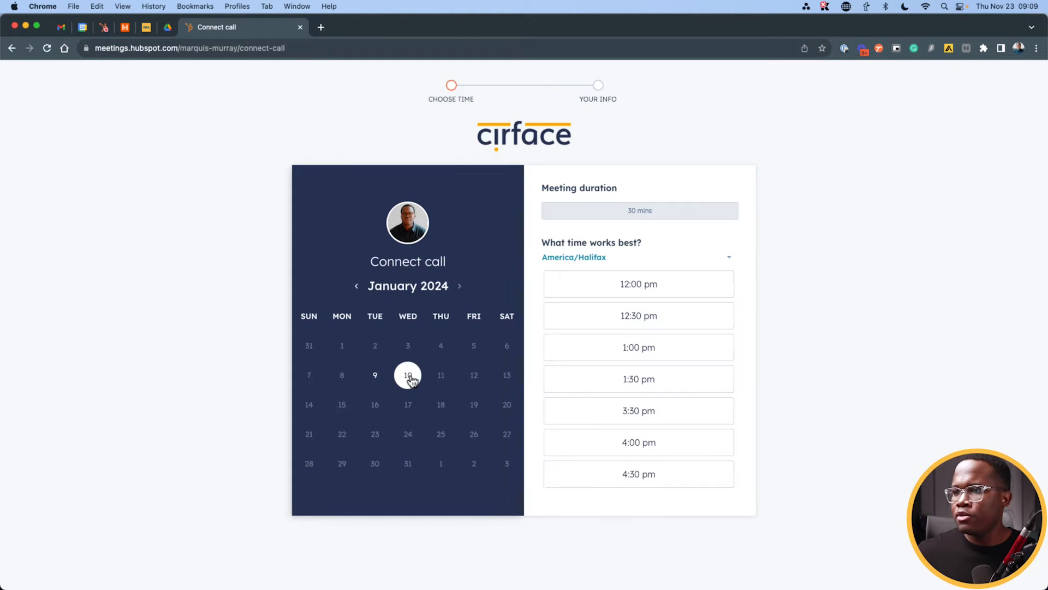
left_click(682, 353)
Step: Enter the contact's first name, last name and e-mail address in the booking form
left_click(396, 257)
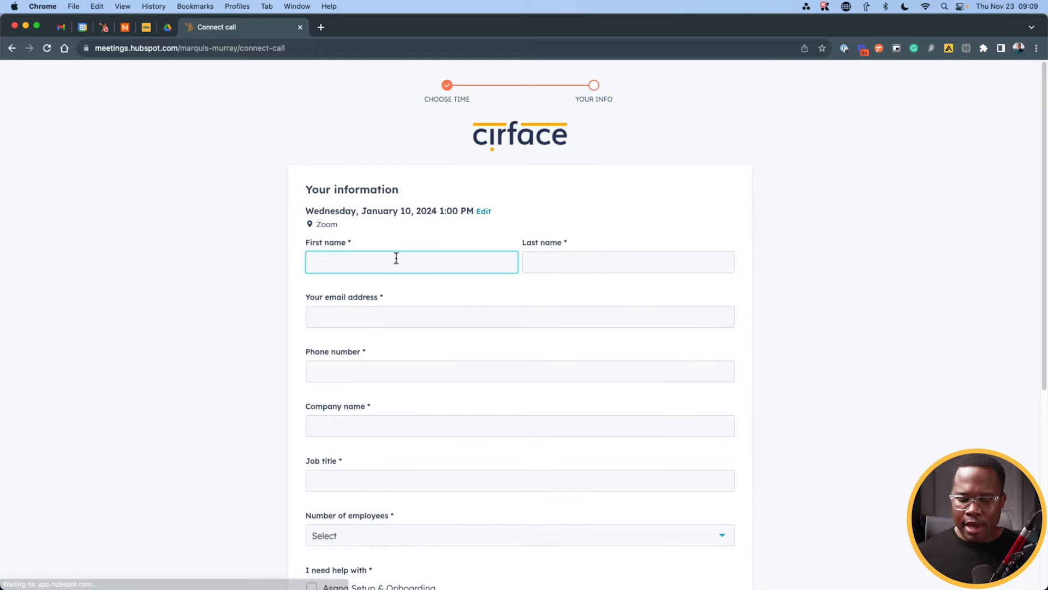
type("Mark")
left_click(673, 260)
type("Zuck")
left_click(466, 321)
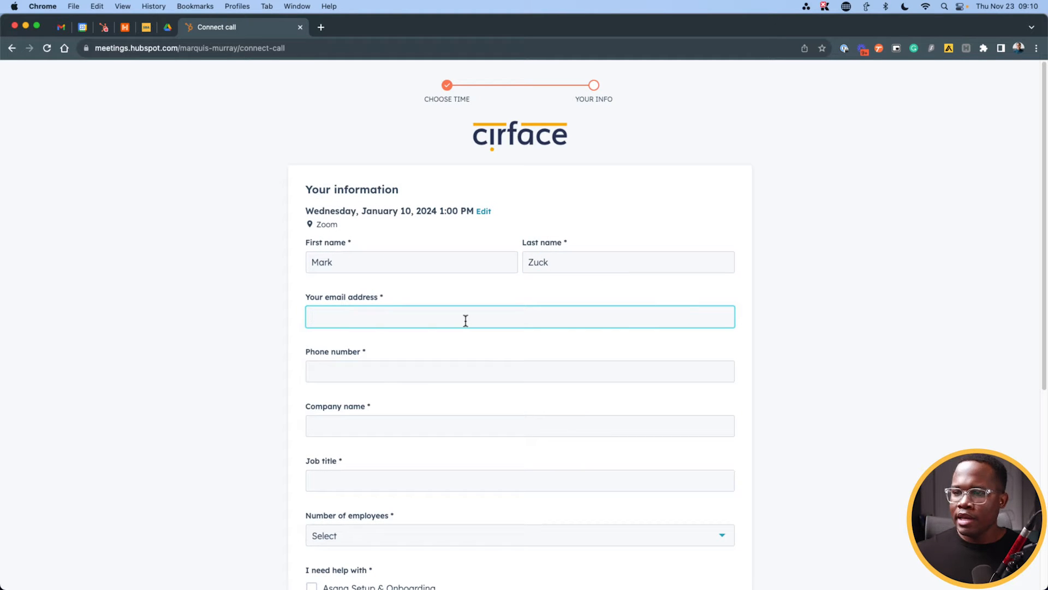
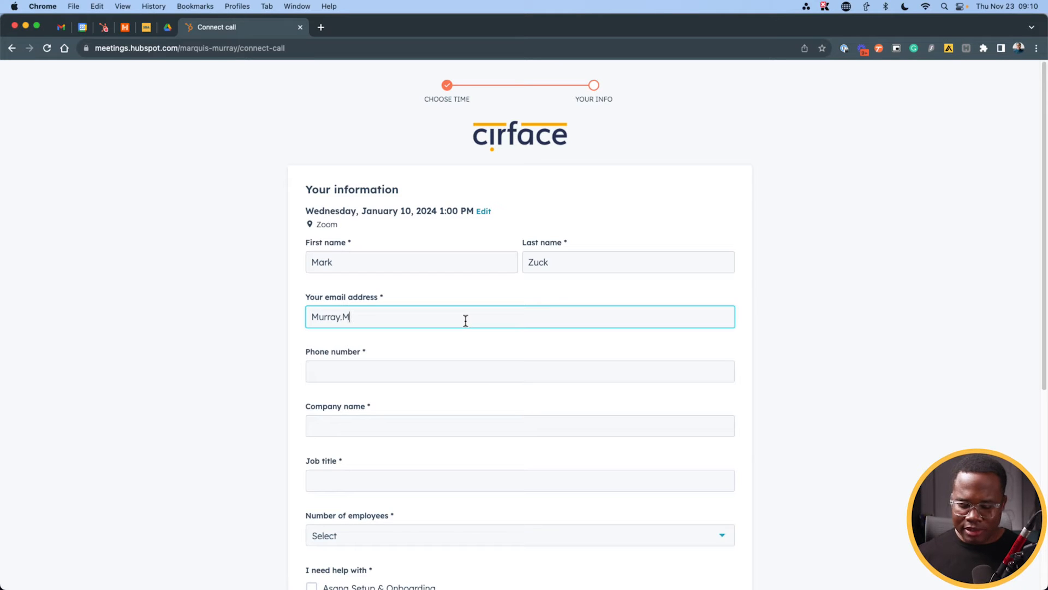
type("Facebook.com")
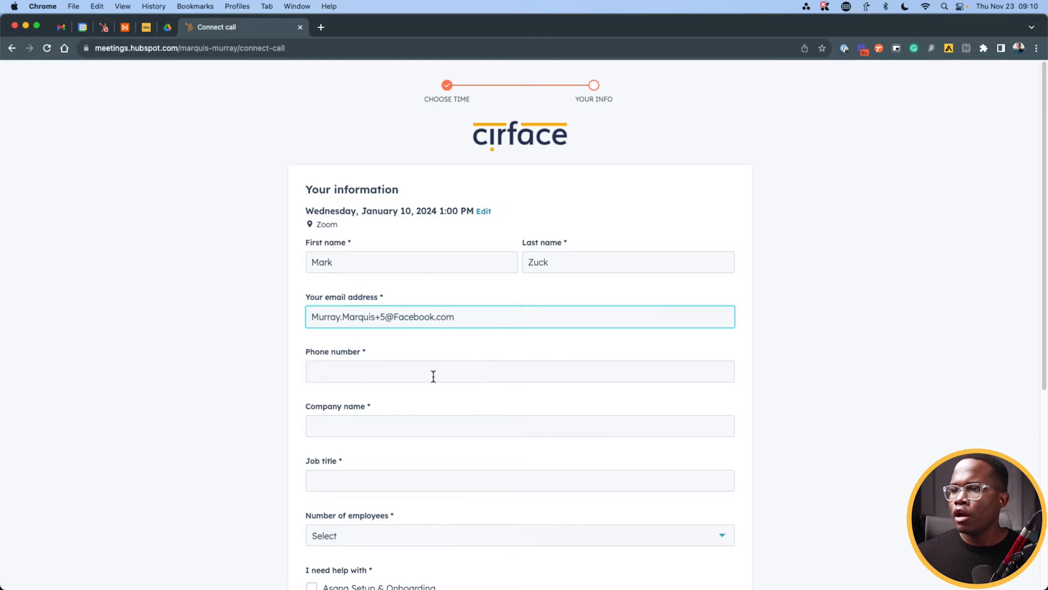
Step: Fill in the contact's phone number, company Facebook and job title CMO
left_click(368, 376)
type("1234567894")
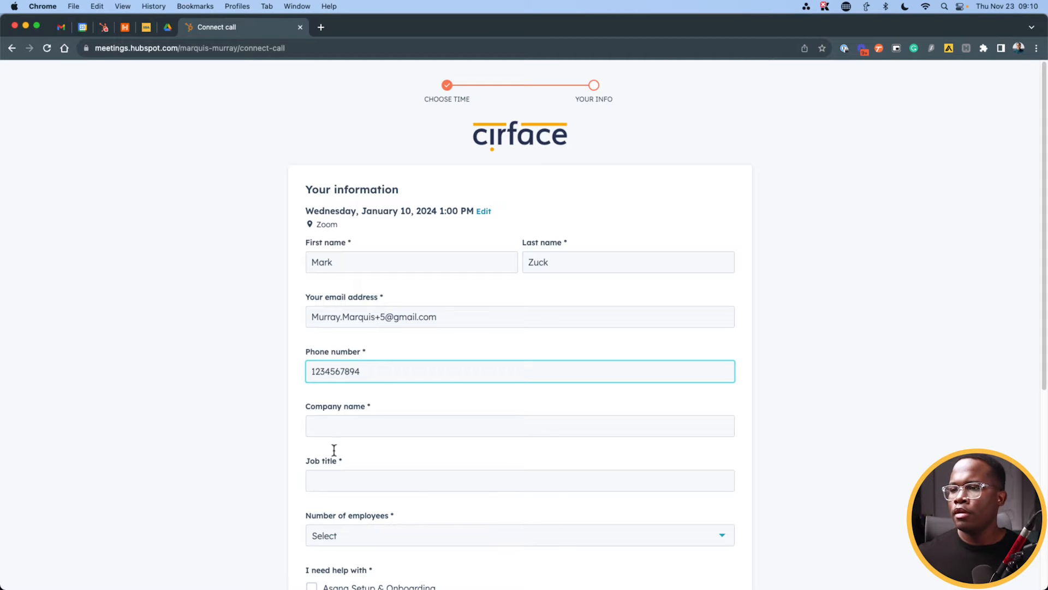
left_click(345, 428)
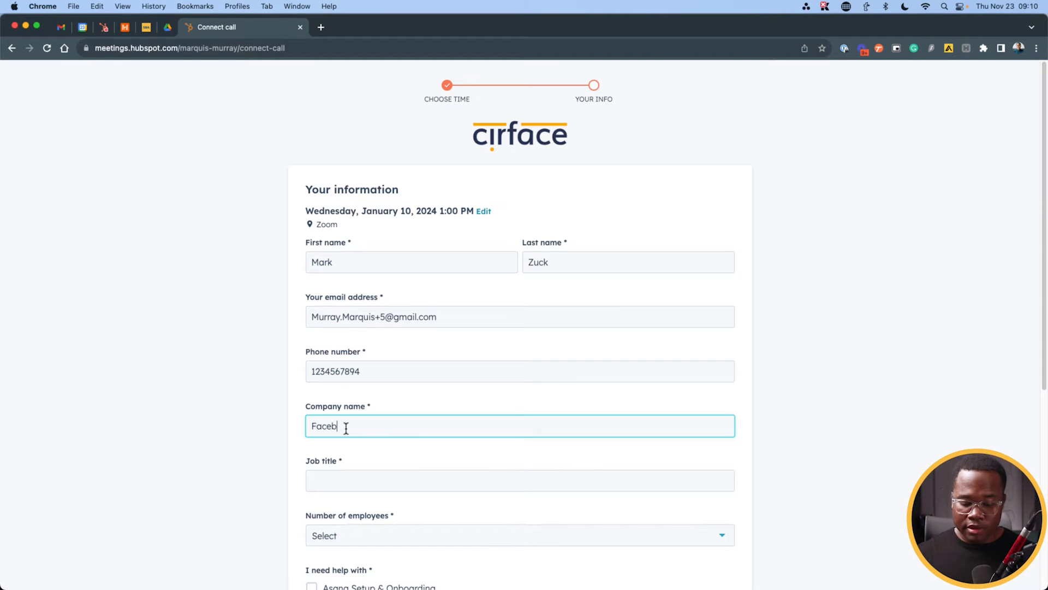
left_click(347, 483)
type("CMO")
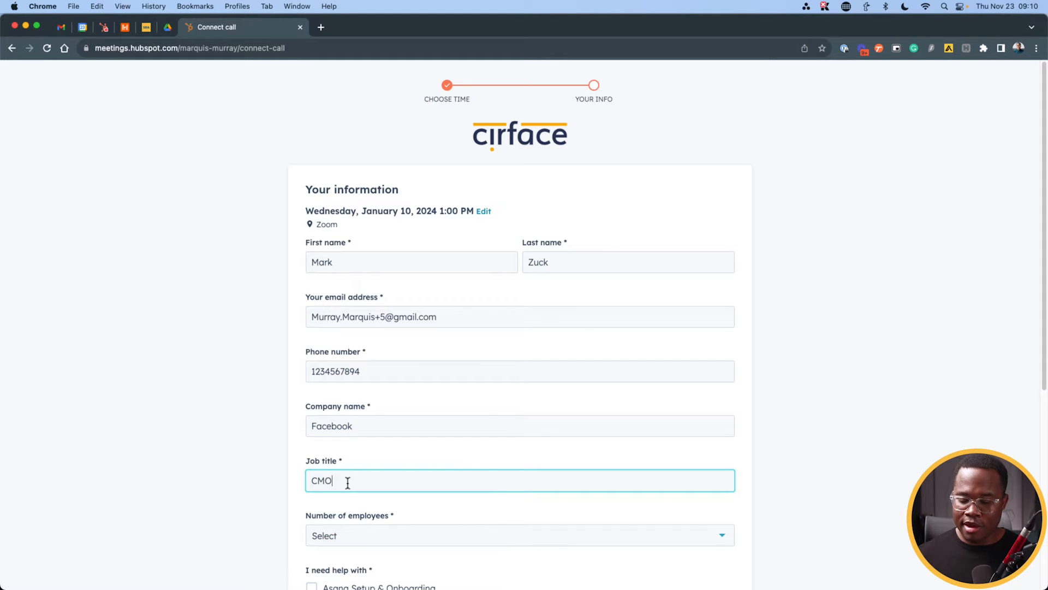
scroll(496, 384, "down", 5)
Step: Set employees to 25-50 and tick Asana Training, Workflow Optimization, Standard Operating Procedures, Custom API Integration
left_click(384, 226)
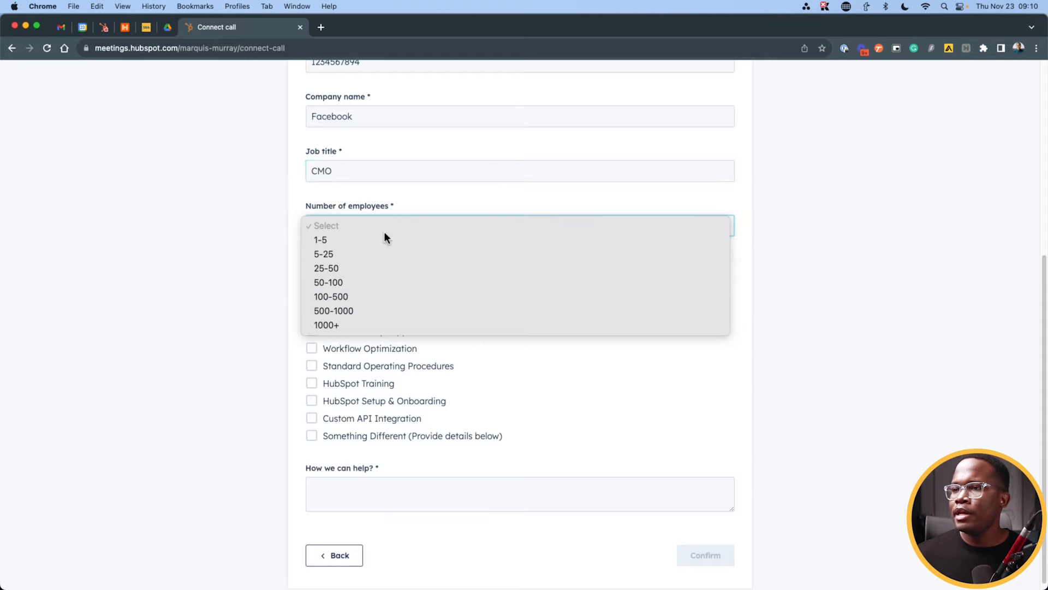
left_click(381, 269)
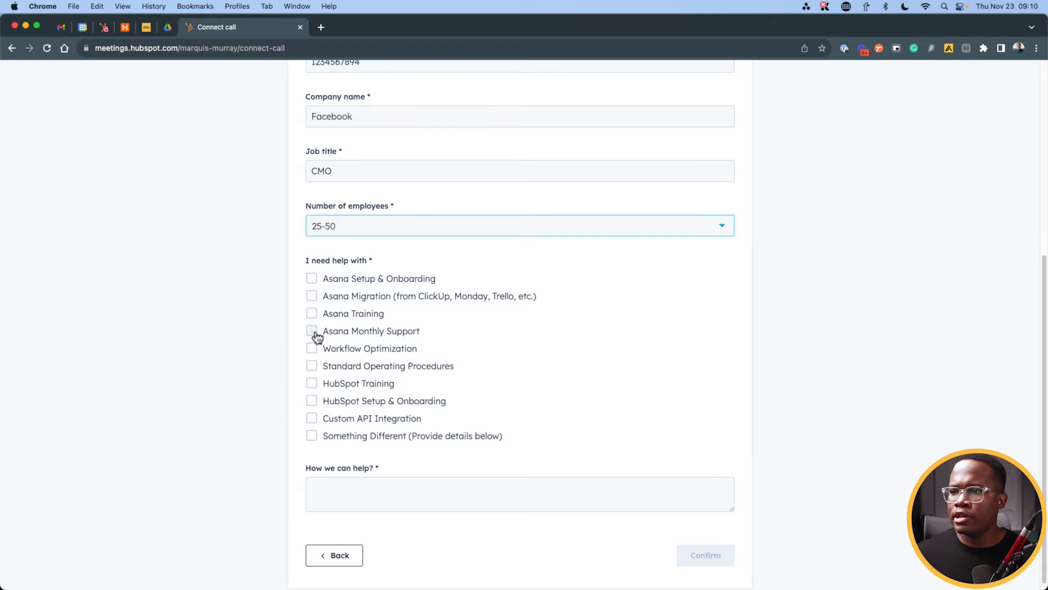
left_click(312, 314)
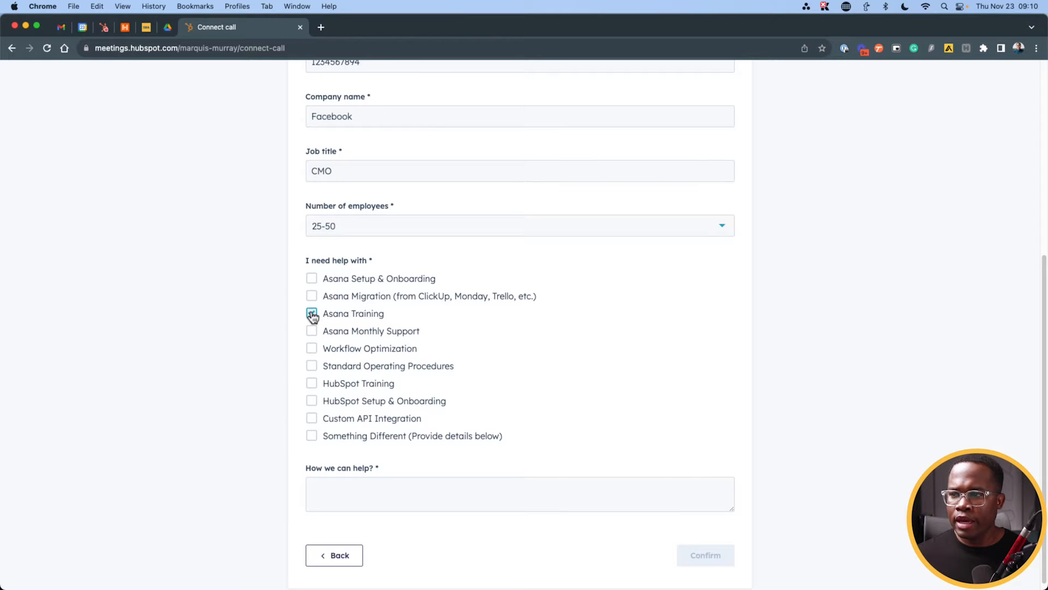
left_click(311, 348)
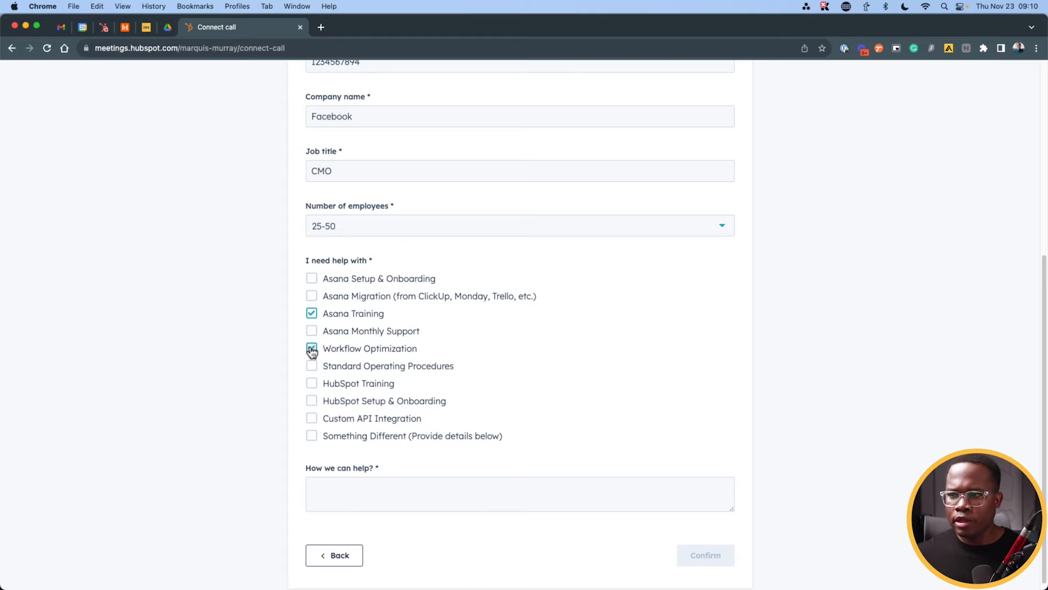
left_click(312, 369)
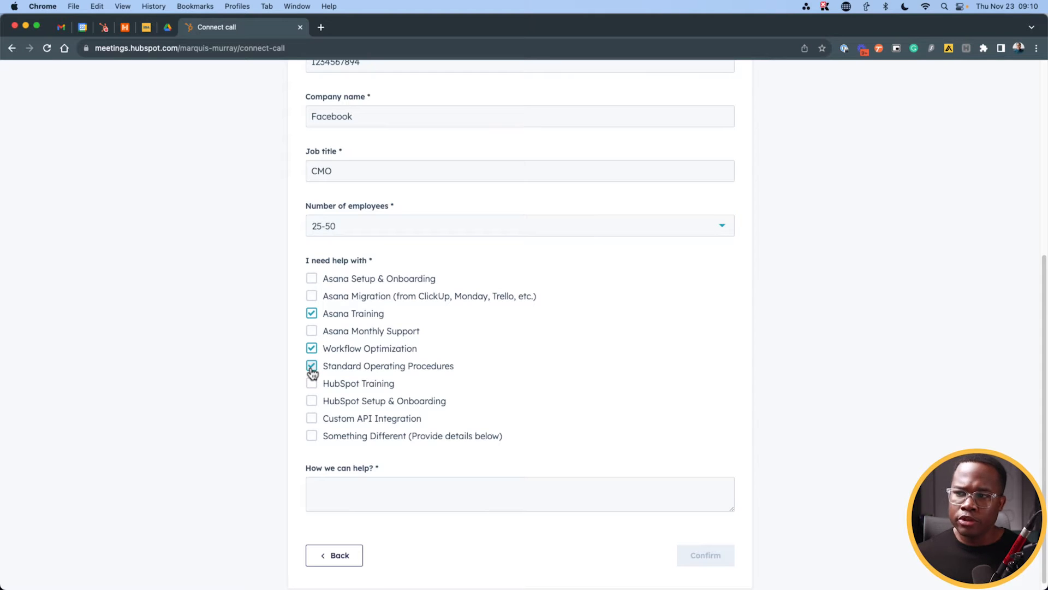
left_click(312, 420)
Step: Write a note under How we can help? and confirm the booking
left_click(340, 486)
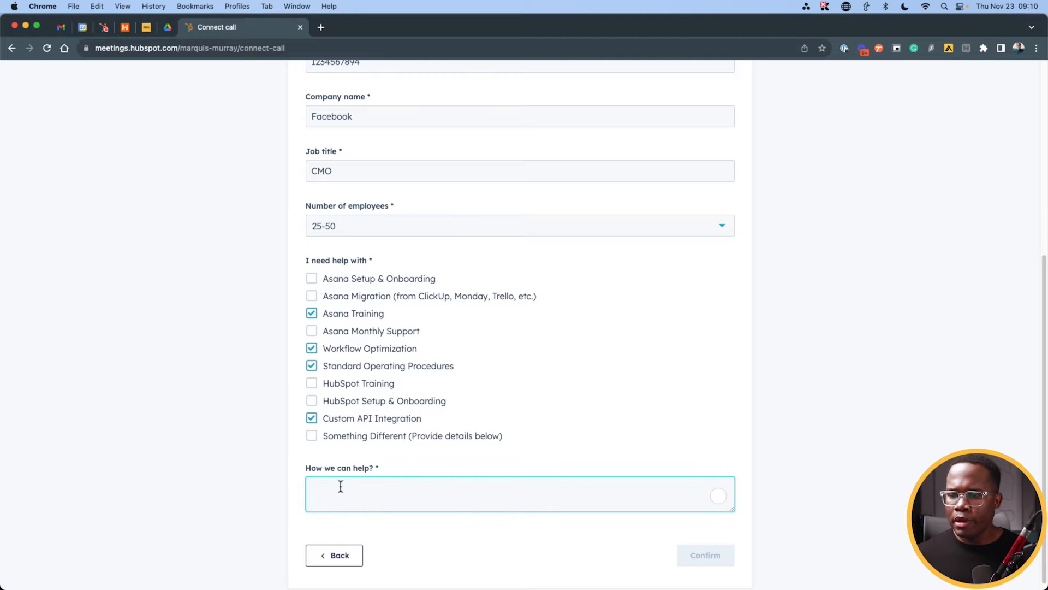
type("WOul")
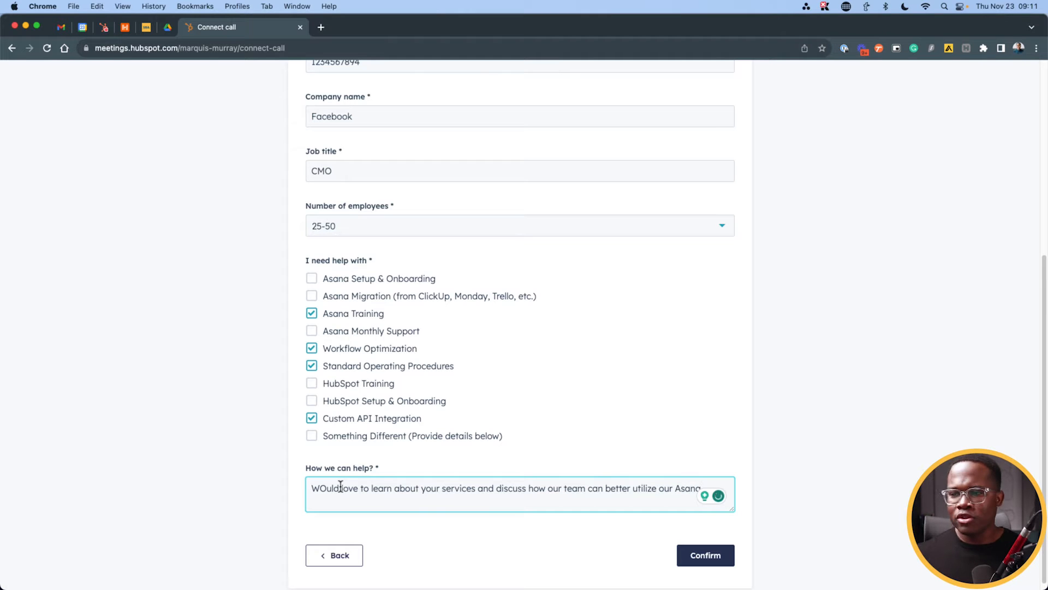
left_click(696, 562)
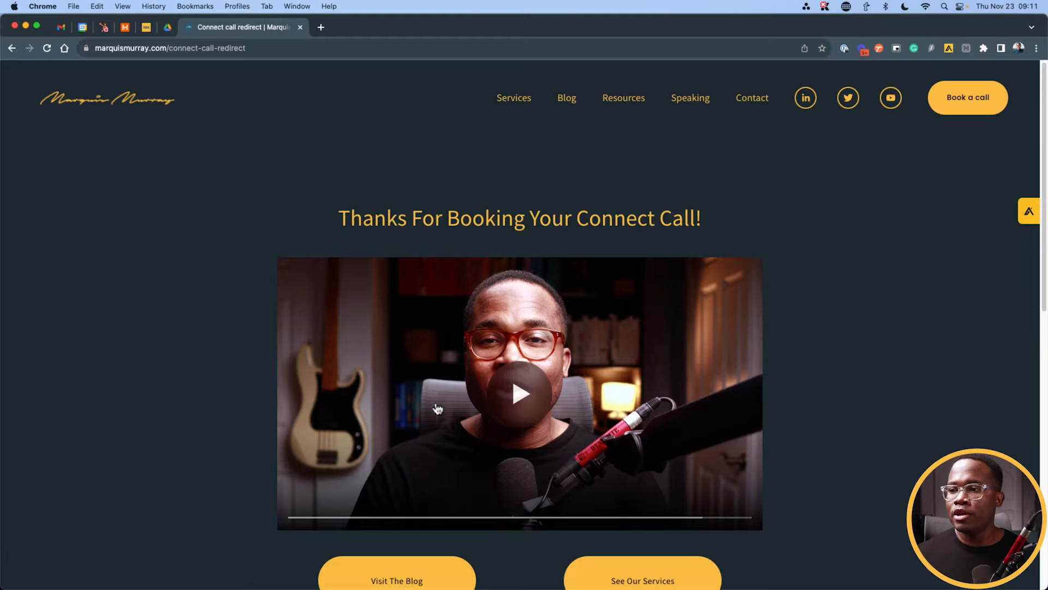
Step: Scroll the confirmation page down to the Visit The Blog and See Our Services buttons
scroll(546, 436, "down", 3)
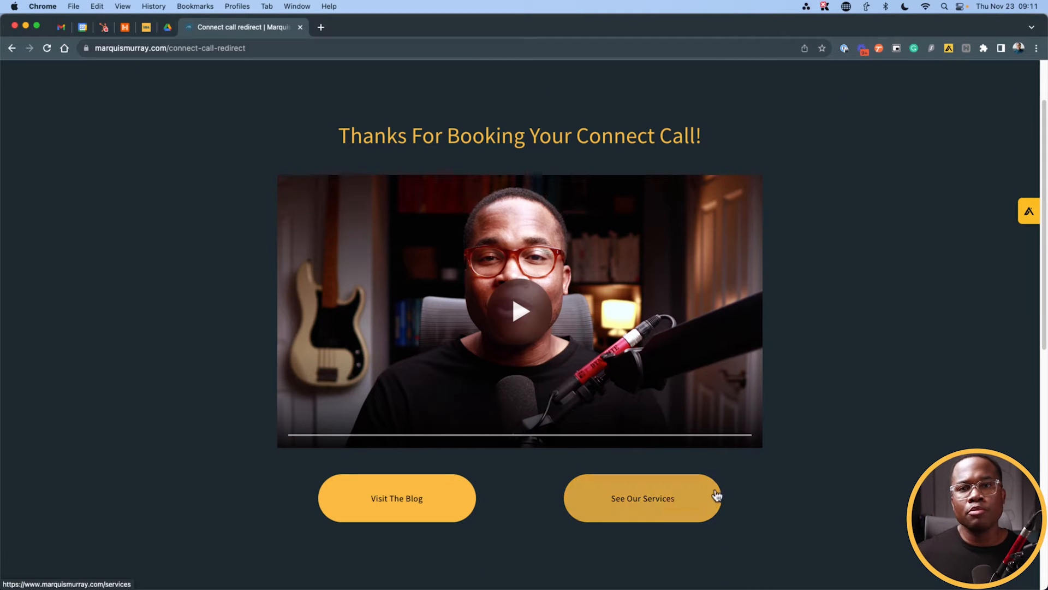
Step: Open the Facebook deal in Asana's Deal Pipeline and read its description's submission details
key("ctrl+Up")
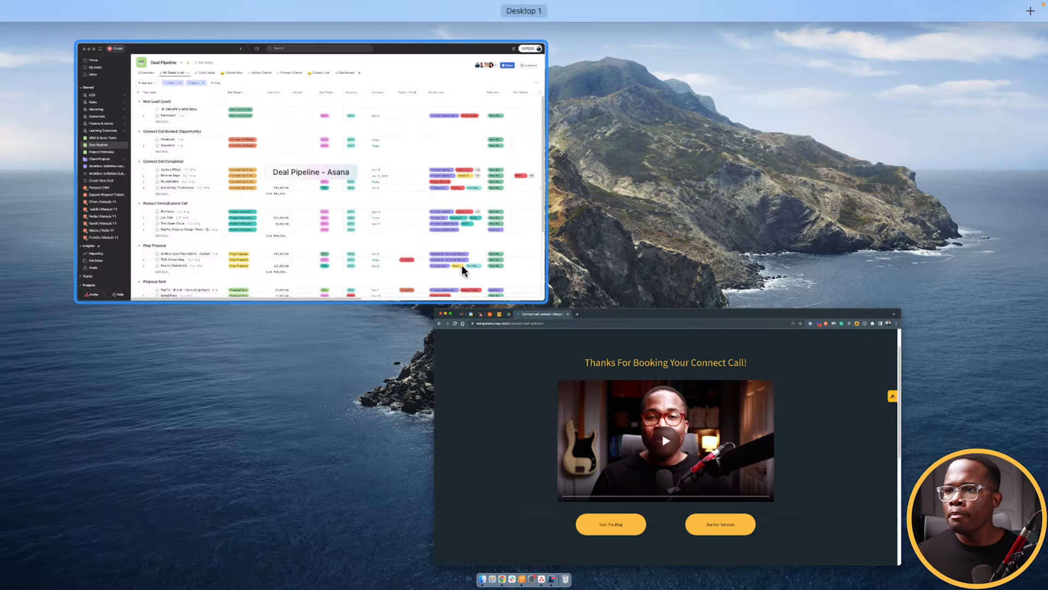
left_click(461, 265)
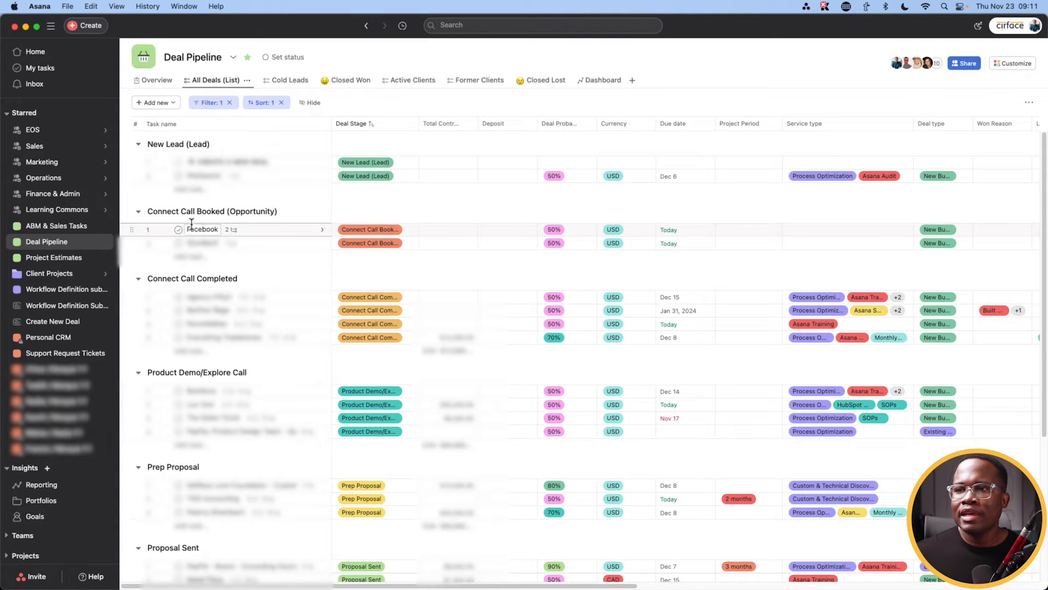
left_click(266, 233)
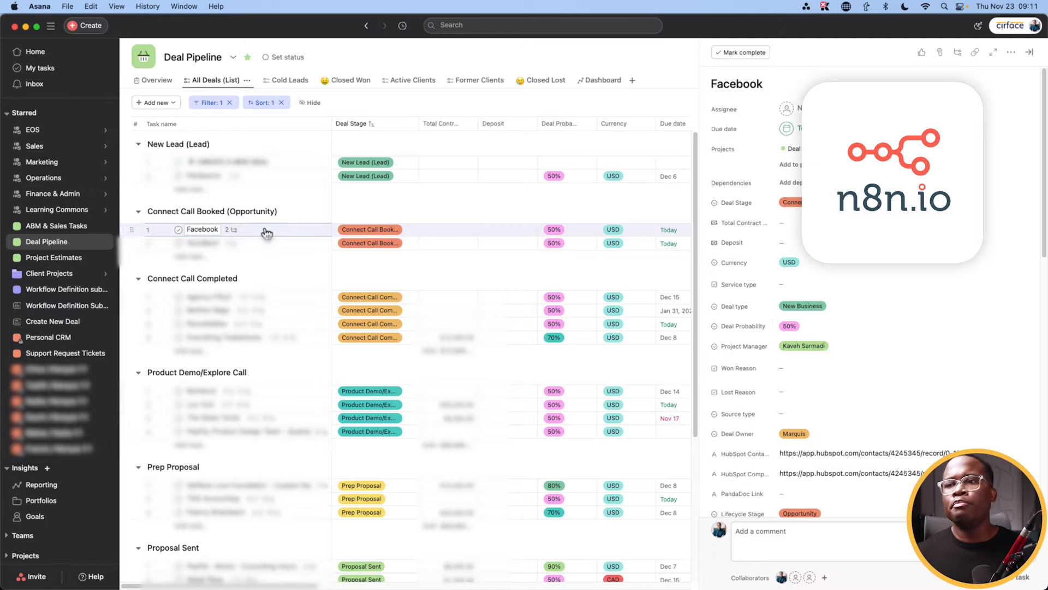
scroll(794, 330, "down", 10)
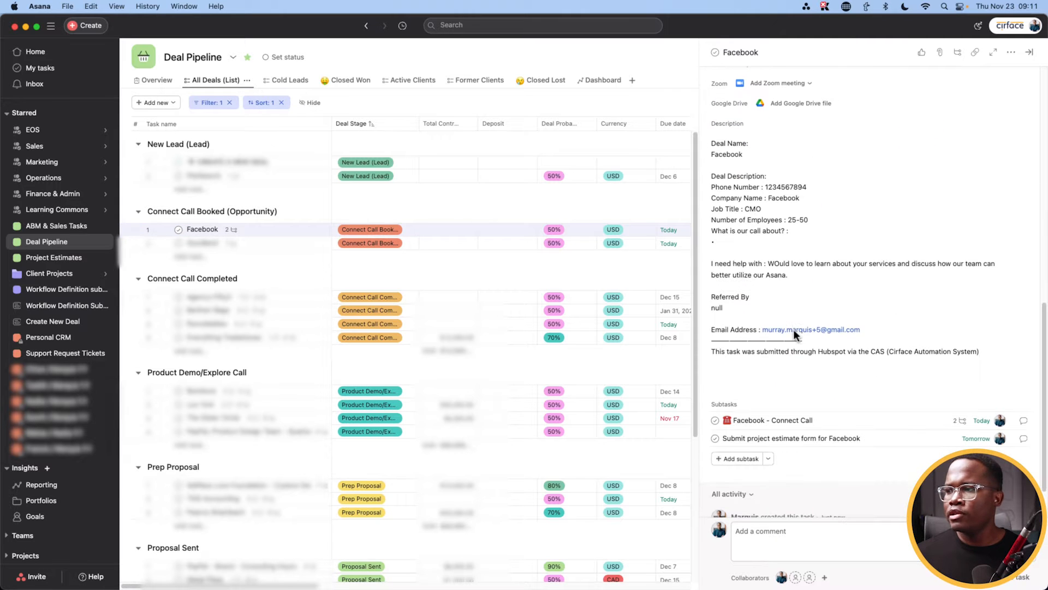
left_click_drag(713, 353, 868, 358)
left_click(872, 354)
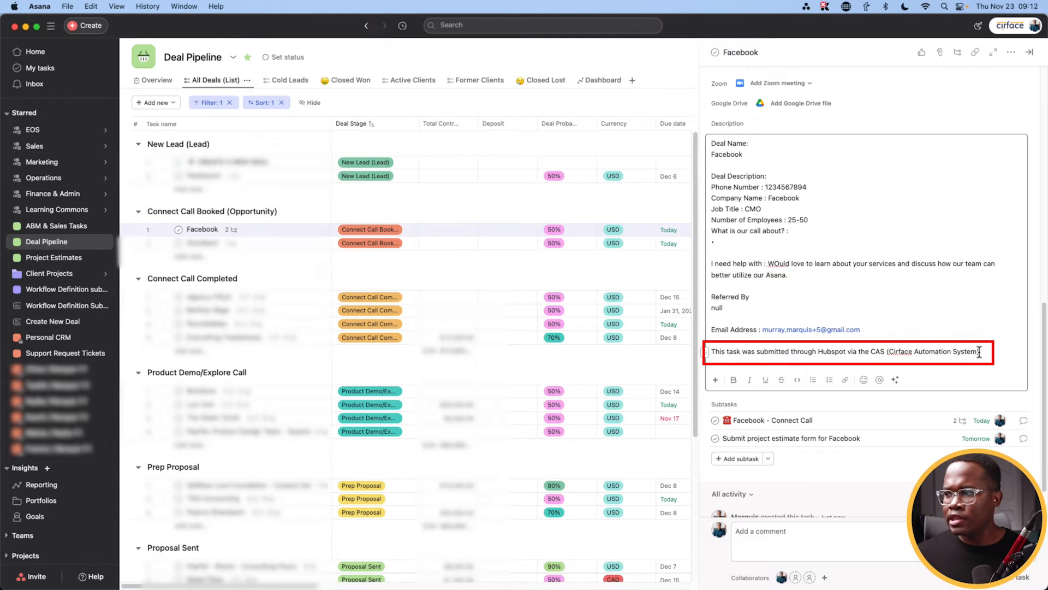
Step: Scroll the Facebook deal's detail pane back up to review its fields
scroll(850, 342, "up", 3)
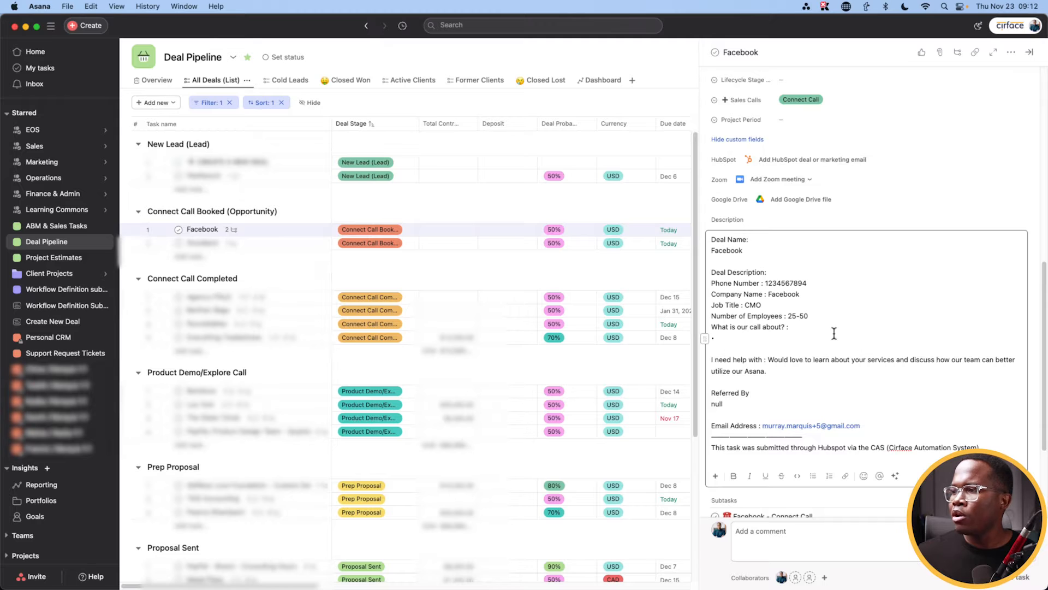
scroll(792, 328, "up", 1)
scroll(791, 328, "up", 5)
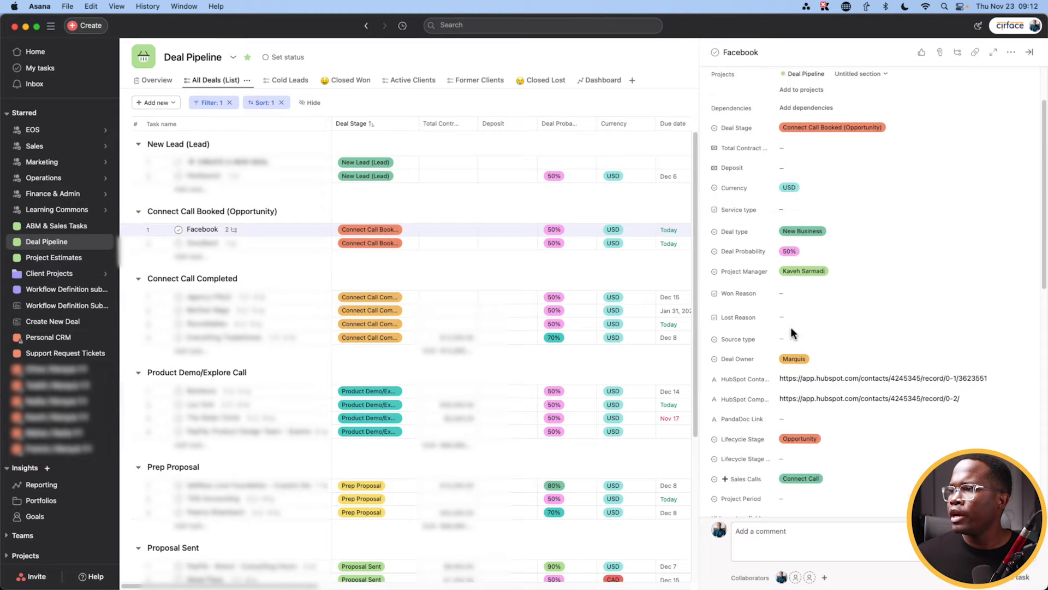
scroll(791, 333, "up", 1)
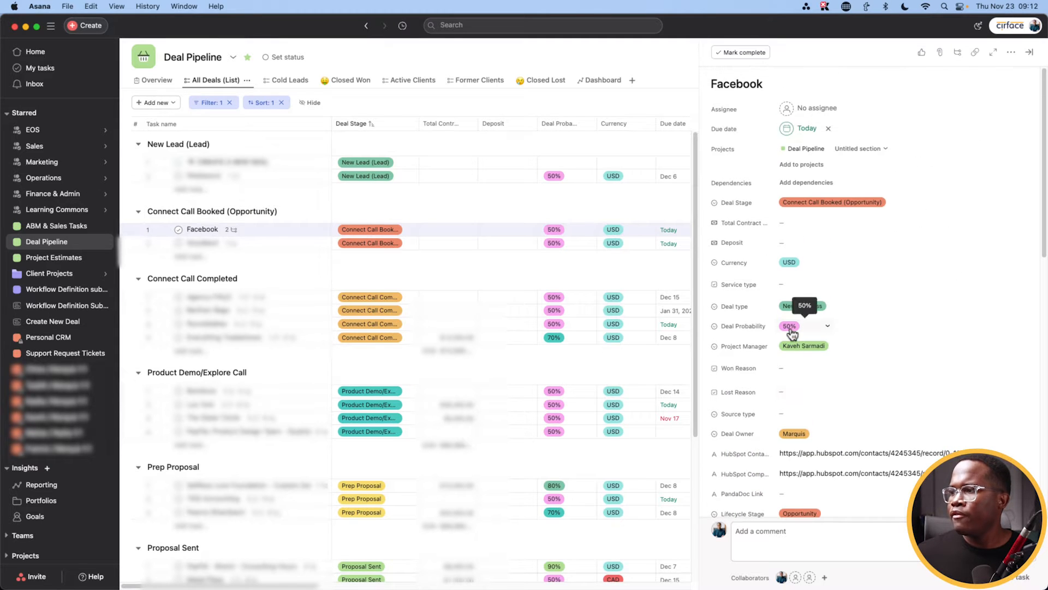
scroll(765, 389, "down", 10)
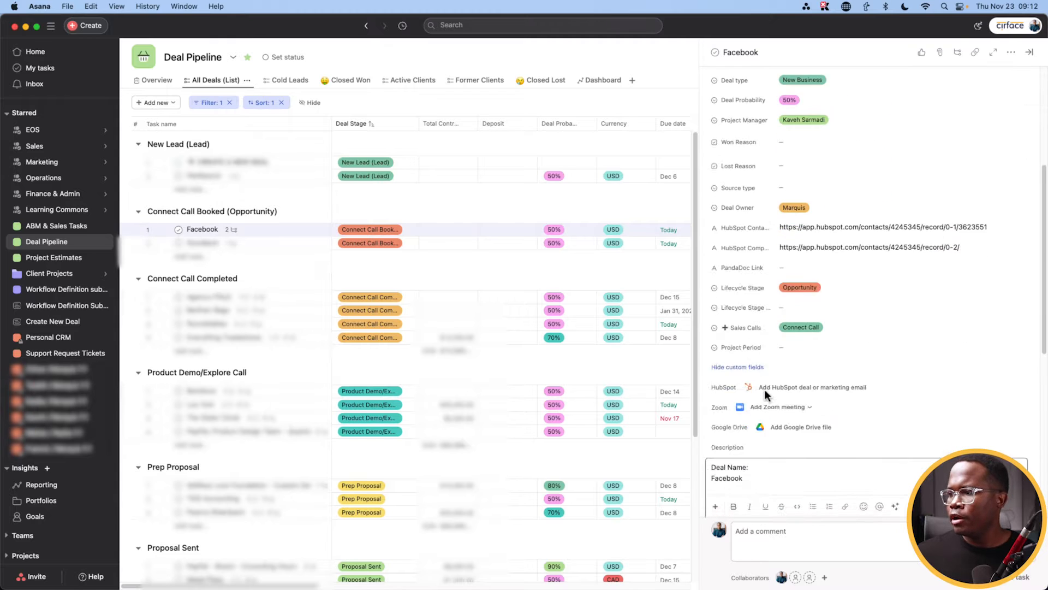
scroll(806, 417, "up", 3)
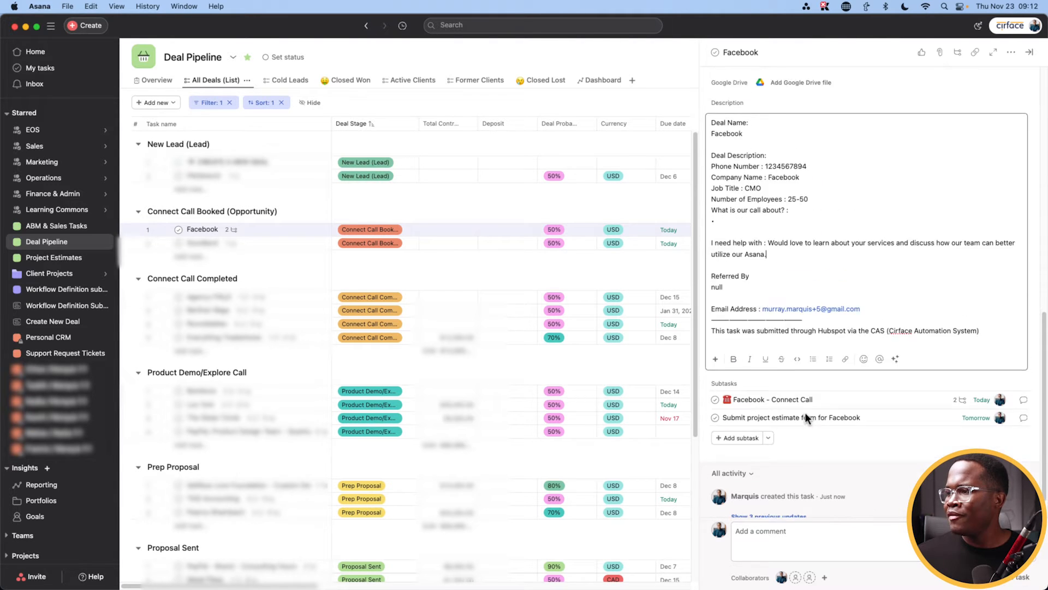
scroll(805, 415, "up", 1)
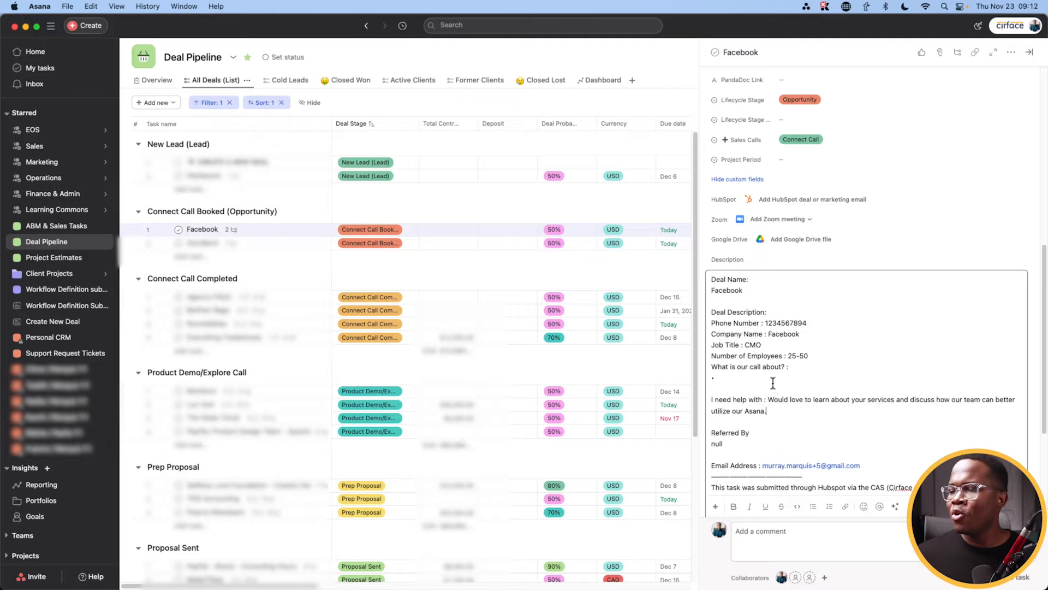
scroll(764, 379, "up", 1)
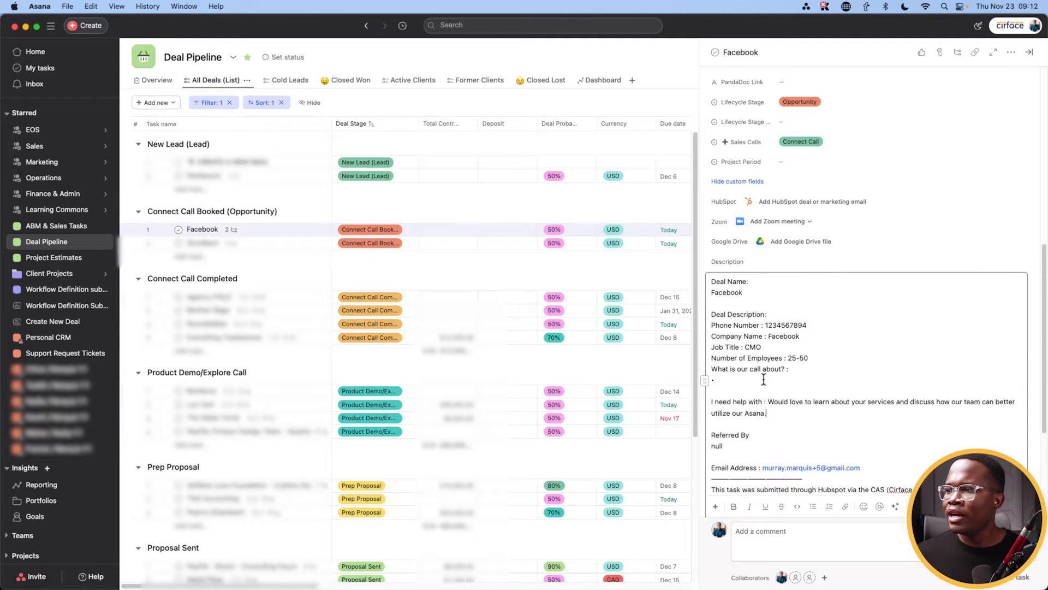
scroll(764, 379, "up", 5)
Step: Set the deal's Service type to Process Optimization, Asana Training, SOPs and Custom & Technical Discovery
left_click(798, 163)
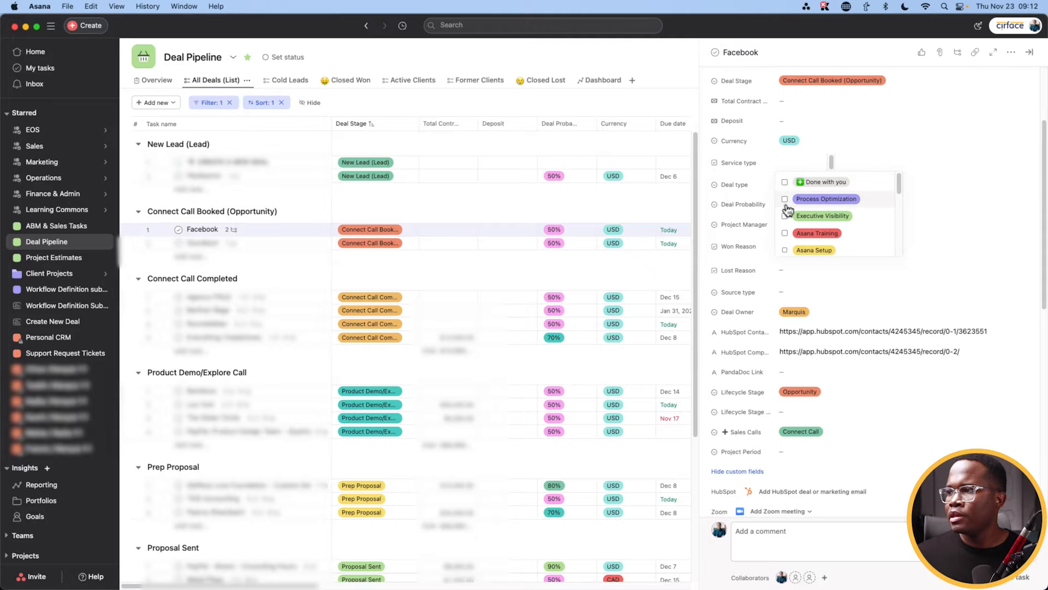
left_click(785, 200)
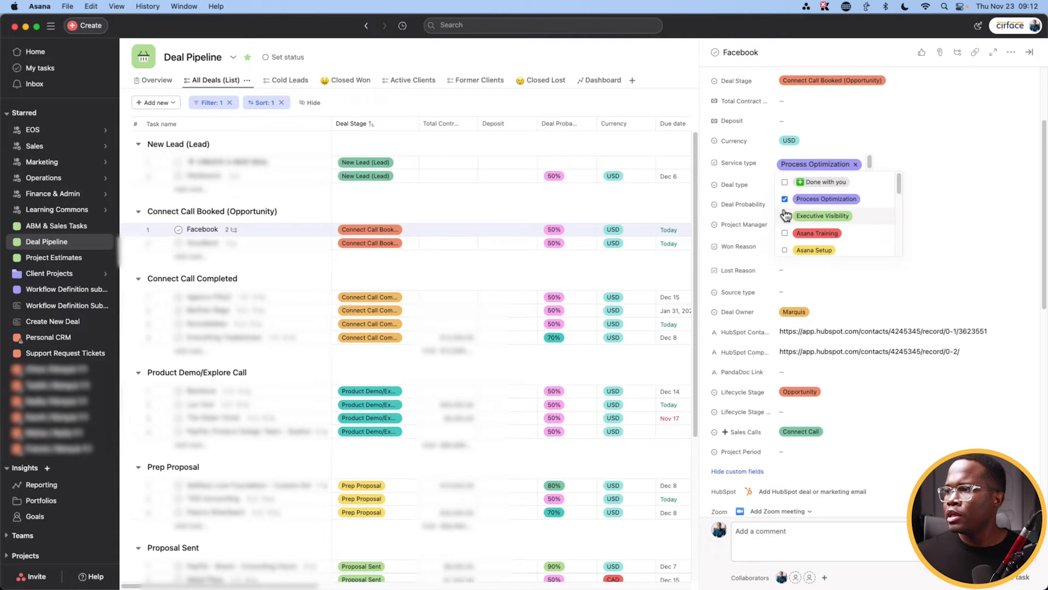
scroll(786, 229, "down", 2)
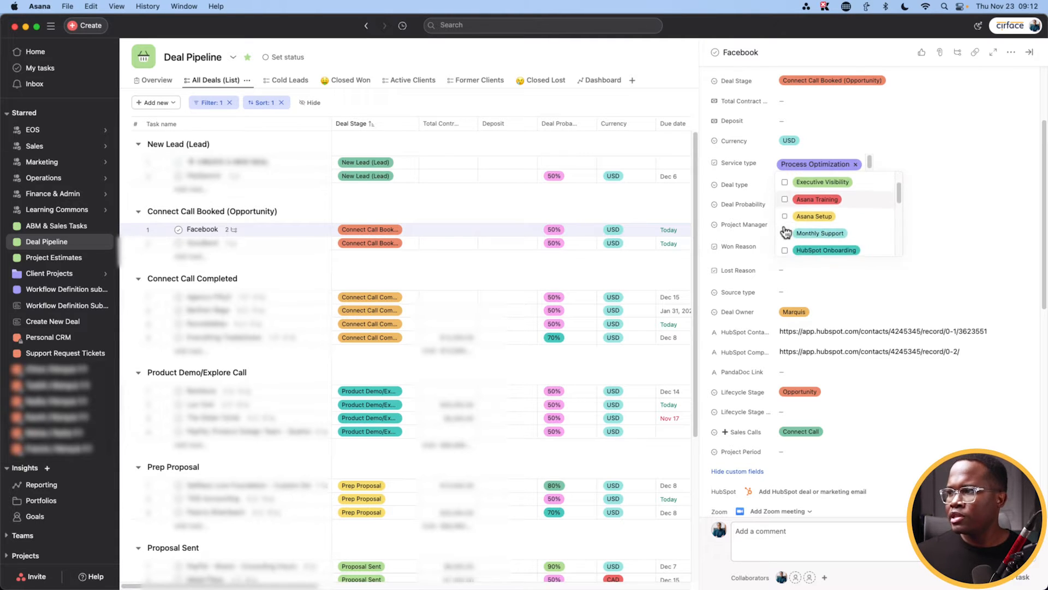
left_click(786, 200)
scroll(786, 218, "down", 5)
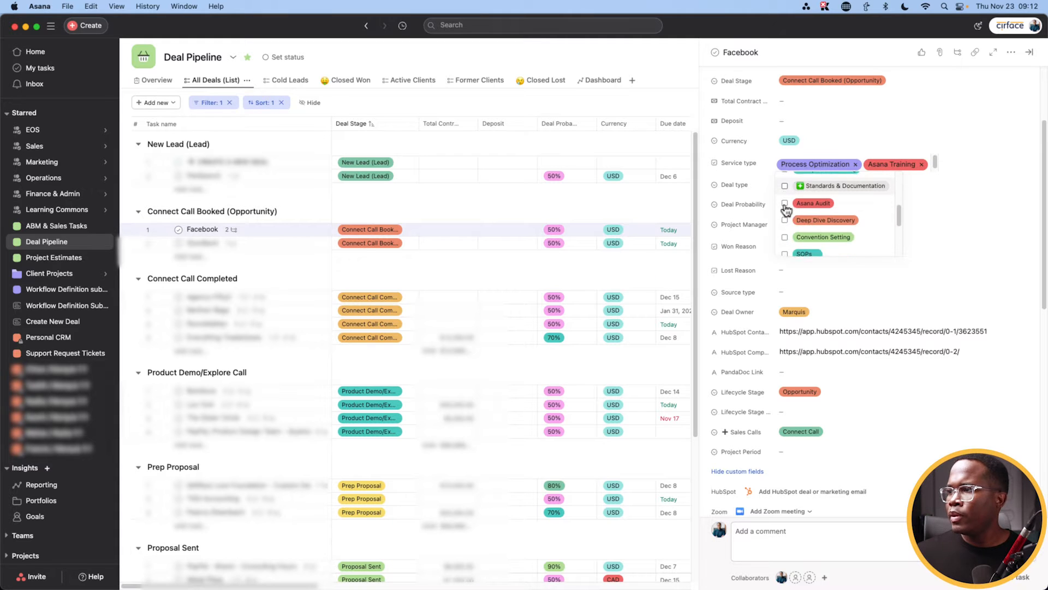
left_click(785, 235)
scroll(786, 237, "down", 3)
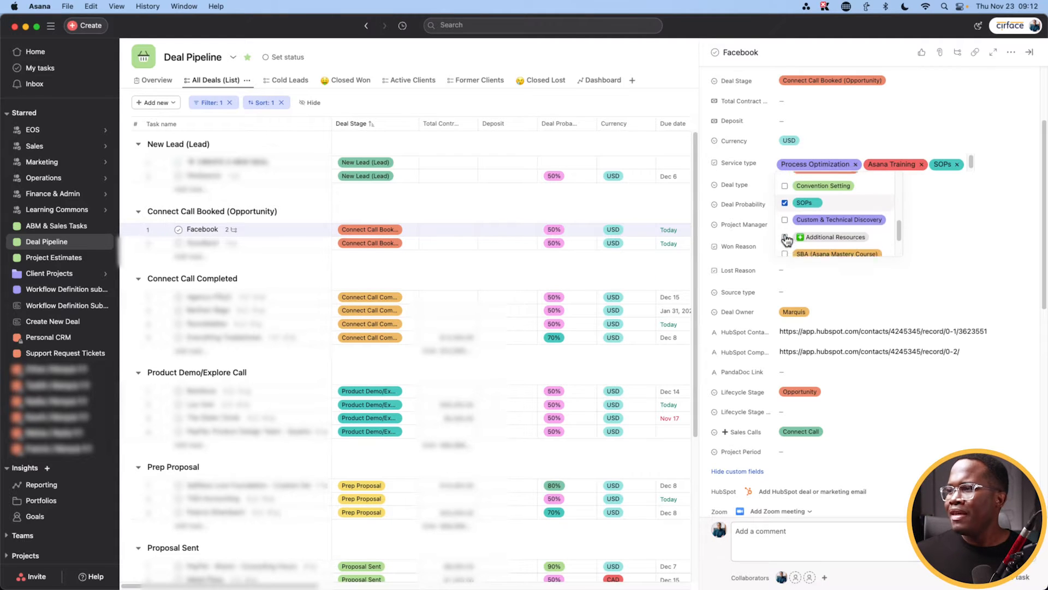
scroll(786, 218, "up", 2)
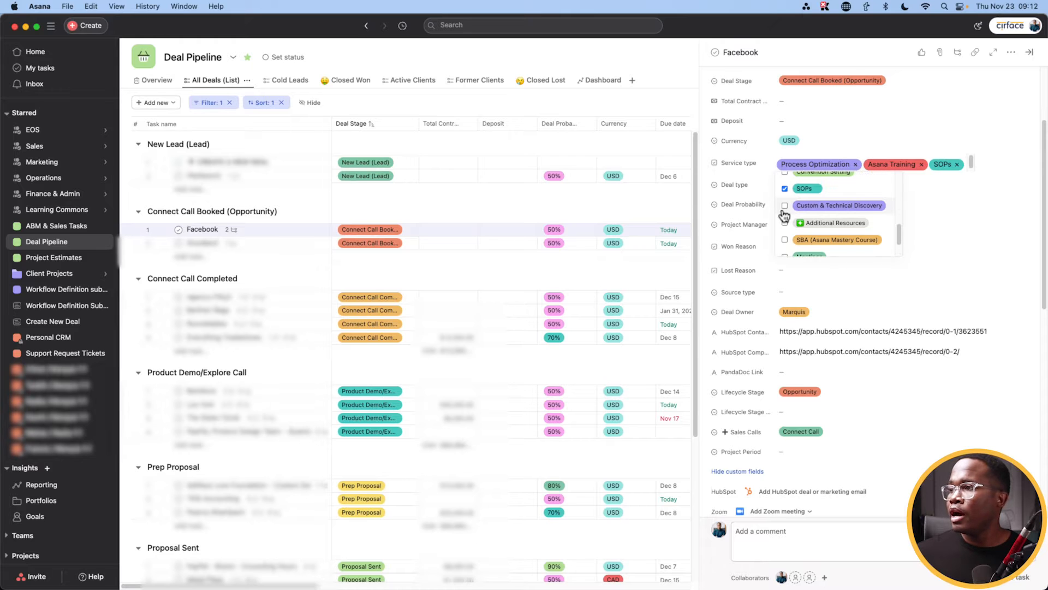
left_click(785, 206)
left_click(713, 235)
Step: Put the cursor on the empty bullet under the call question in the deal description
scroll(713, 235, "down", 1)
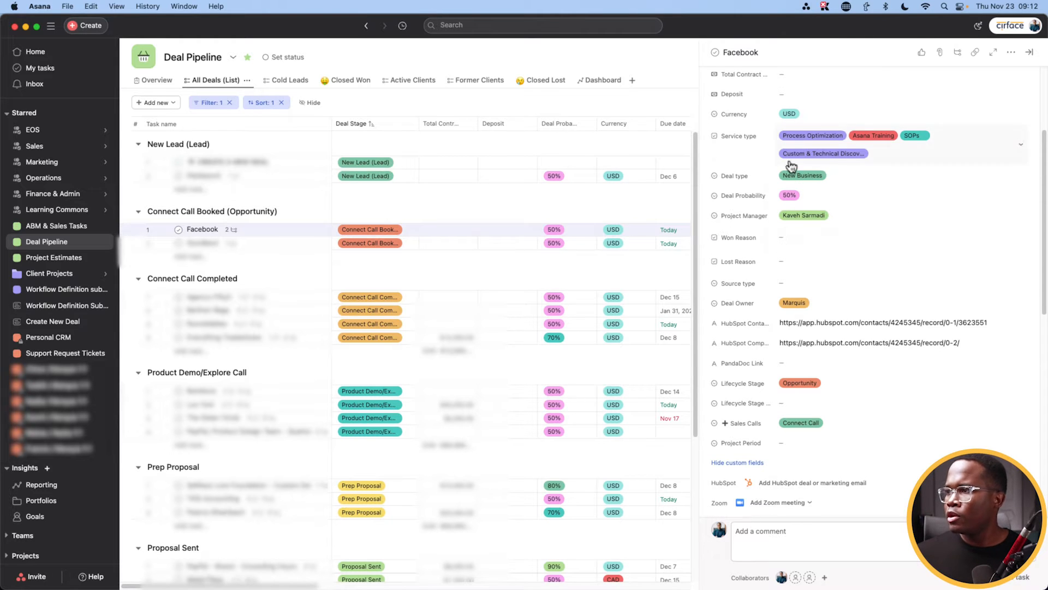
scroll(750, 359, "down", 5)
left_click(750, 361)
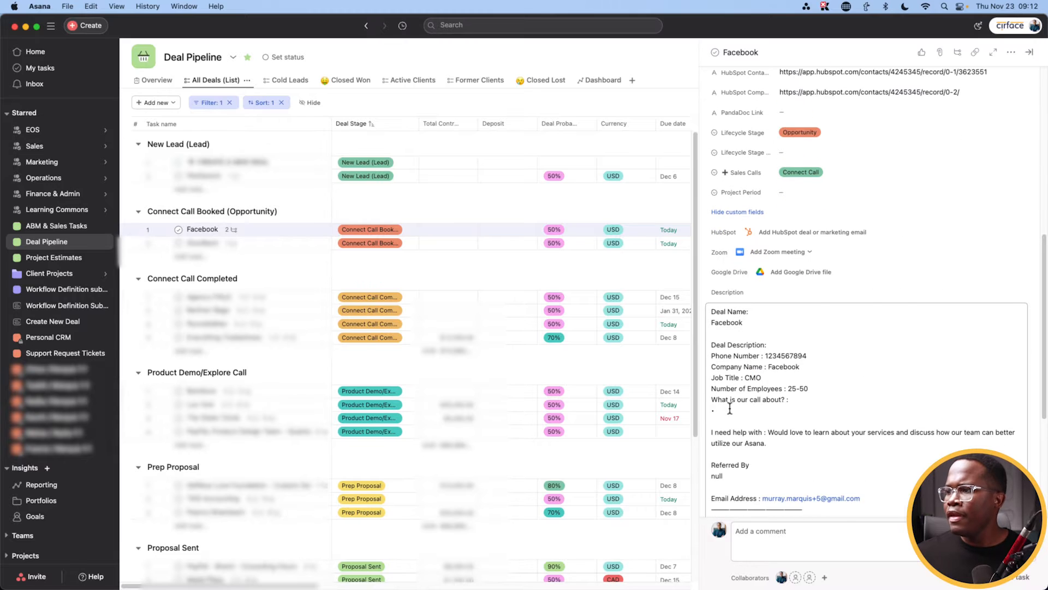
left_click(767, 412)
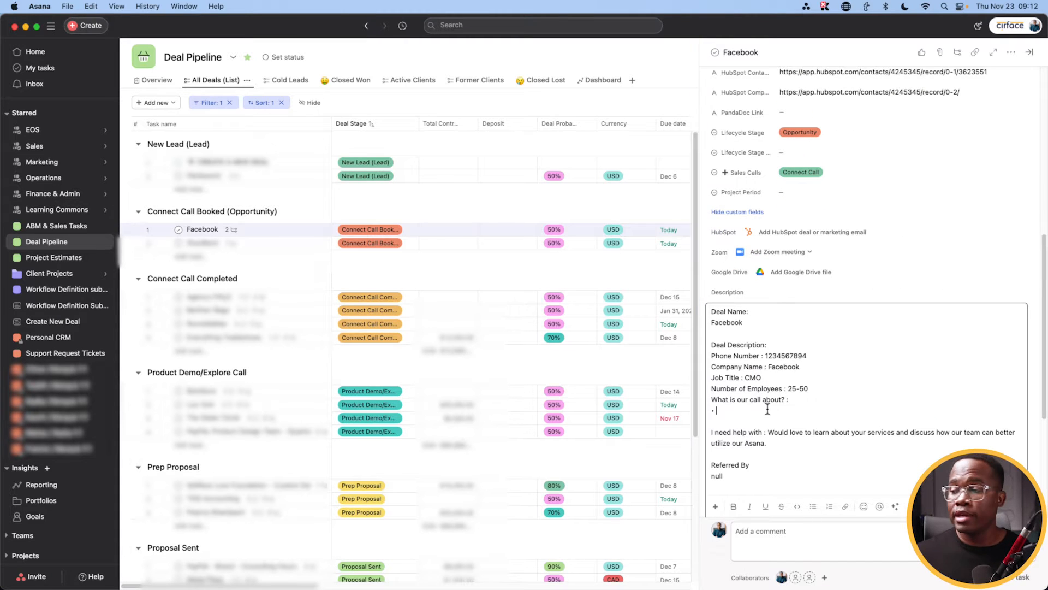
scroll(767, 408, "down", 3)
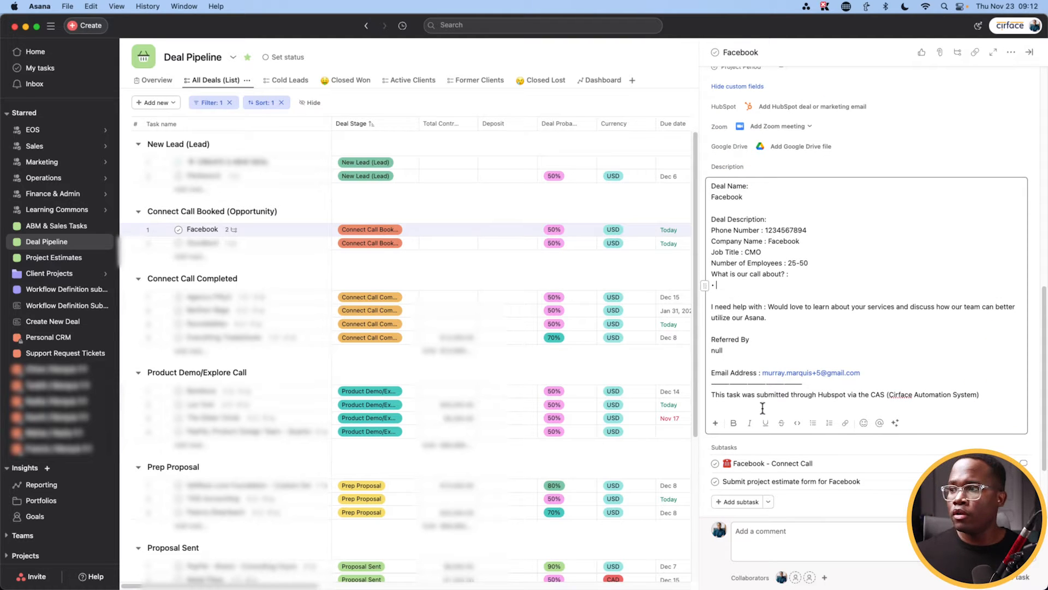
scroll(212, 236, "down", 1)
scroll(212, 234, "up", 1)
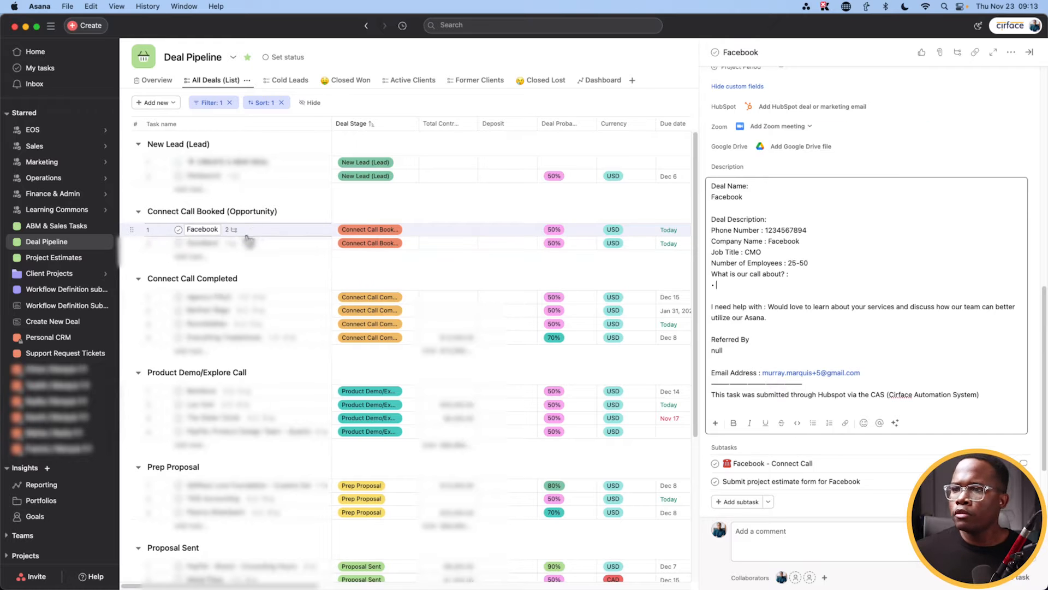
scroll(786, 317, "up", 10)
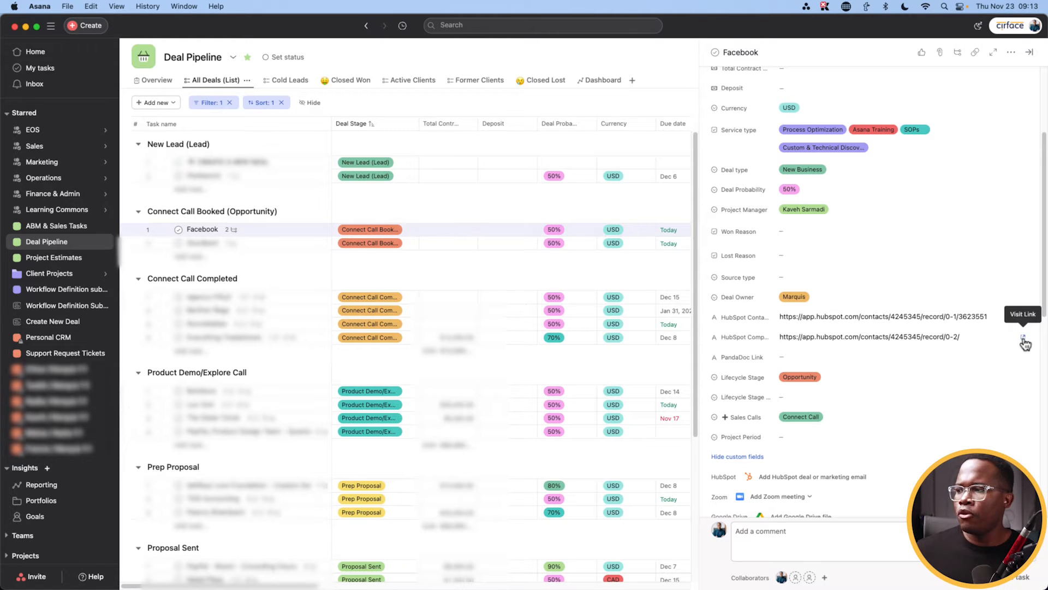
Step: Check the deal's HubSpot contact and company record links, then return to Asana
left_click(1021, 318)
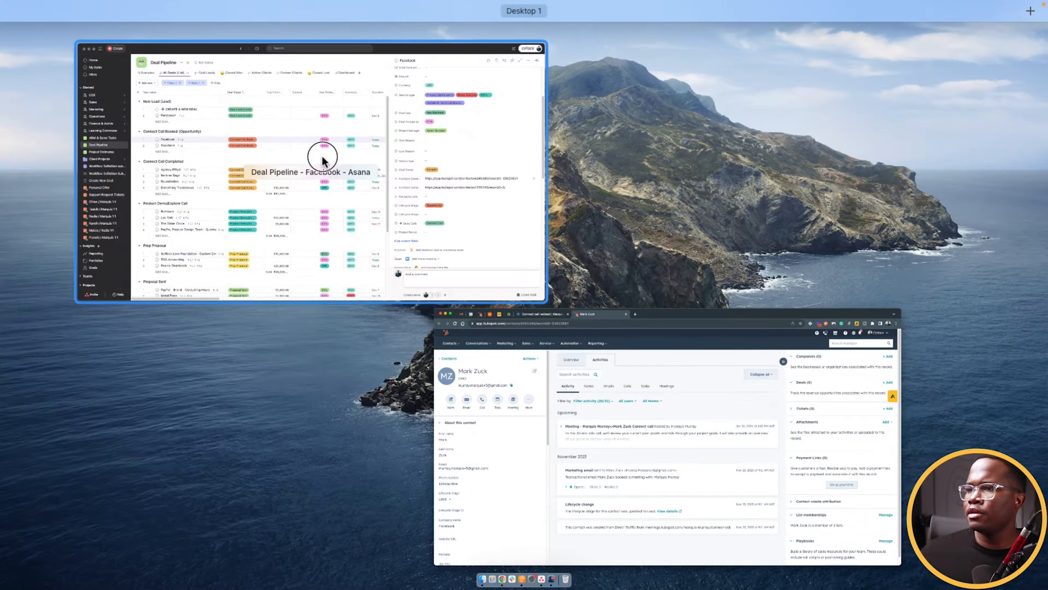
left_click(323, 158)
left_click(1020, 336)
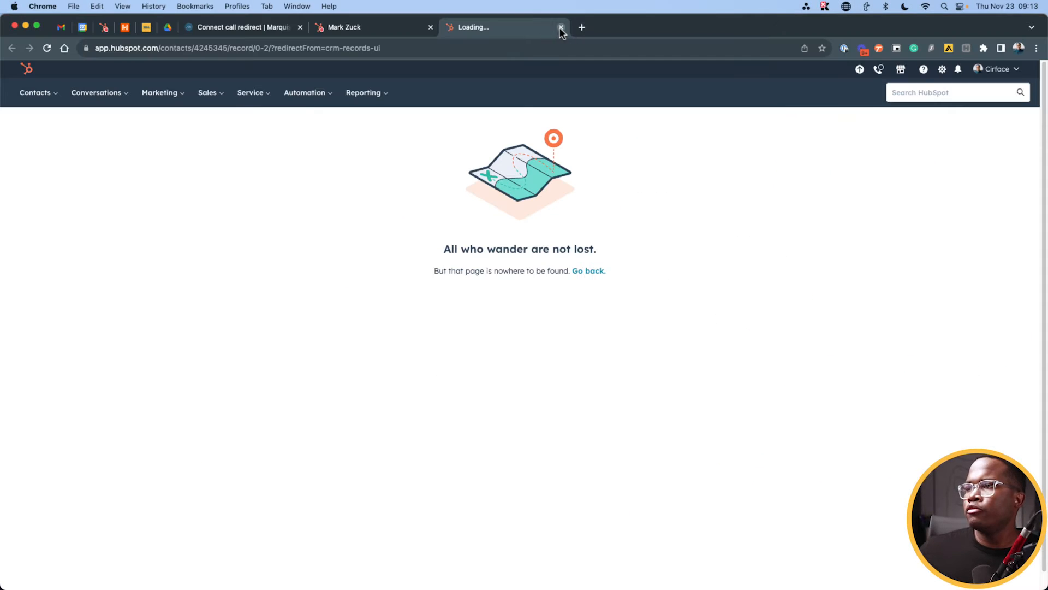
left_click(560, 27)
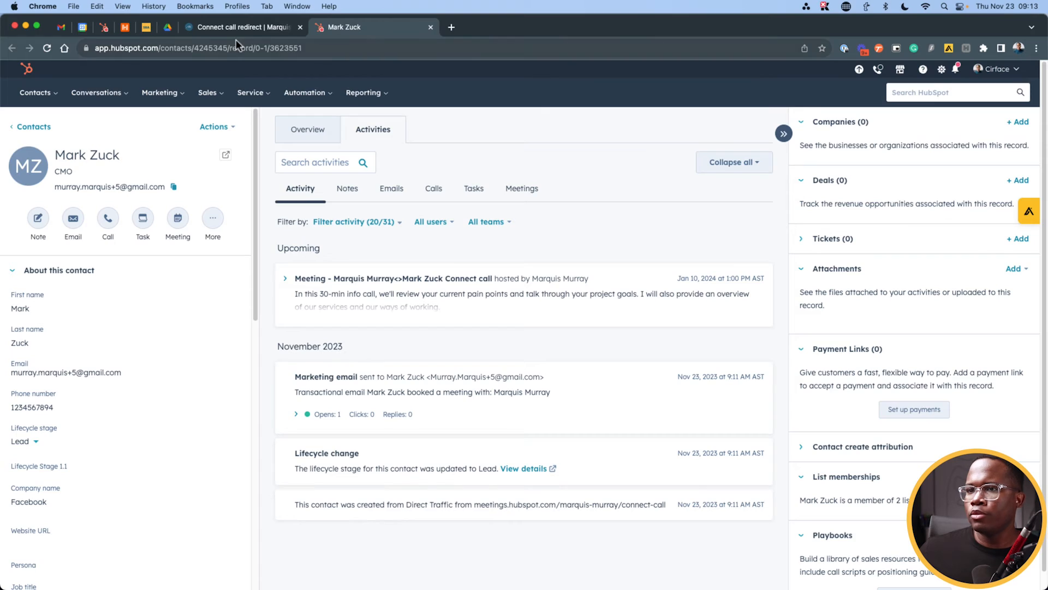
key("ctrl+Up")
left_click(463, 192)
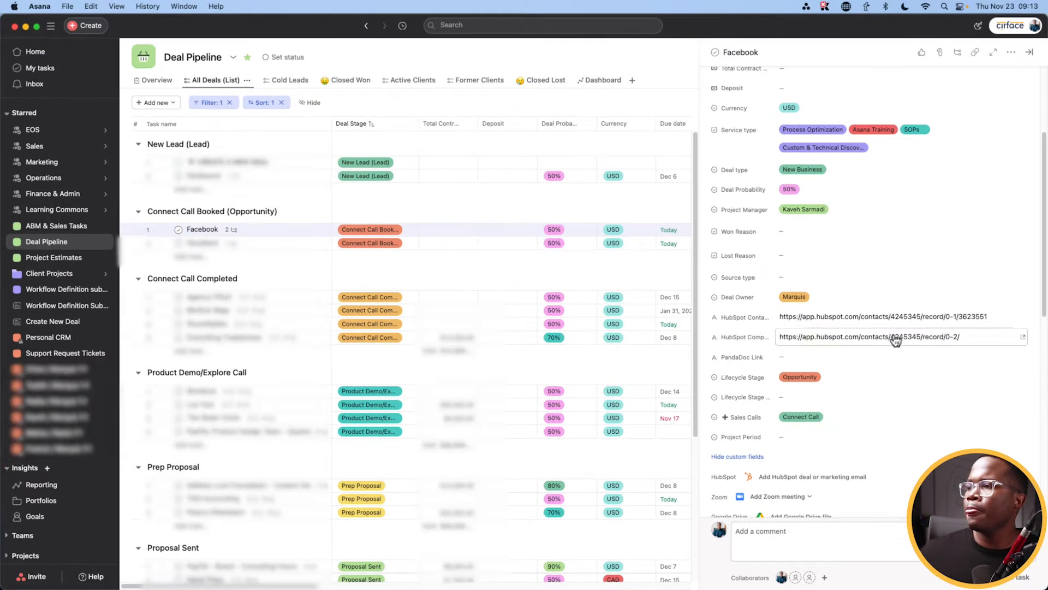
Step: Open the details of the Facebook - Connect Call subtask
scroll(869, 306, "down", 5)
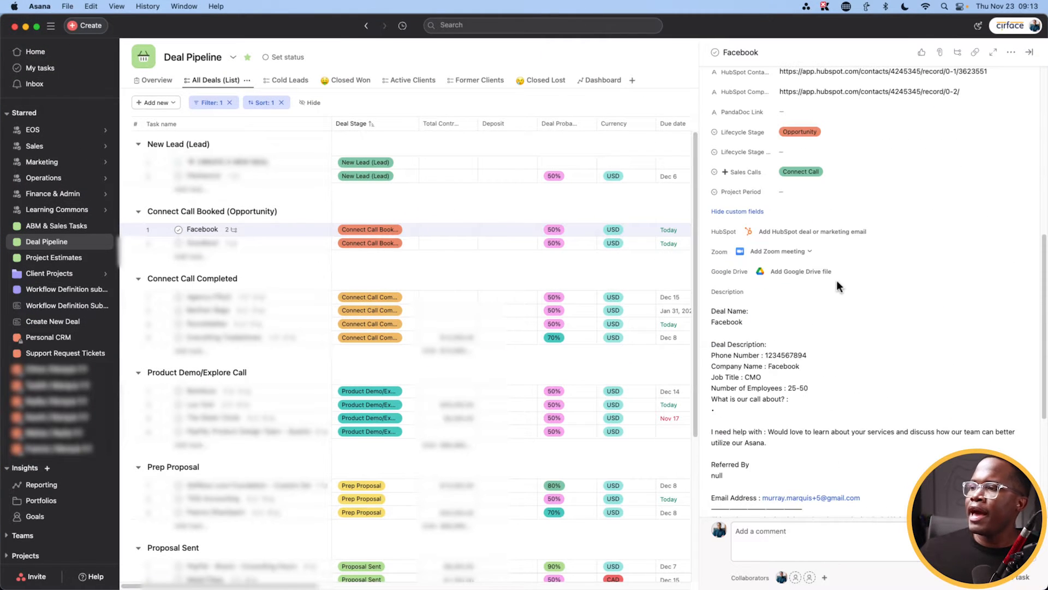
scroll(836, 280, "down", 5)
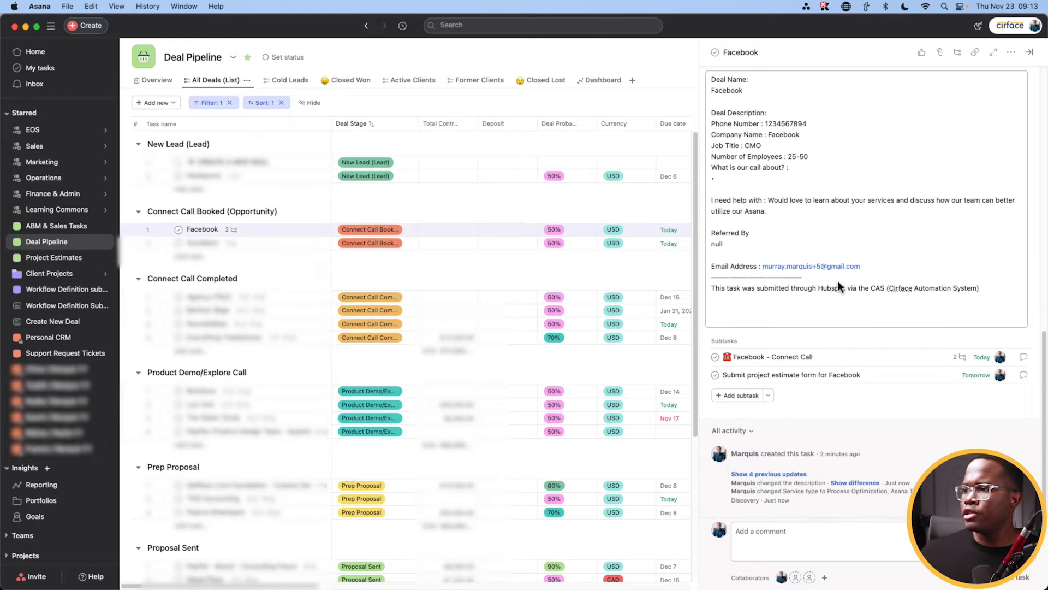
left_click(743, 357)
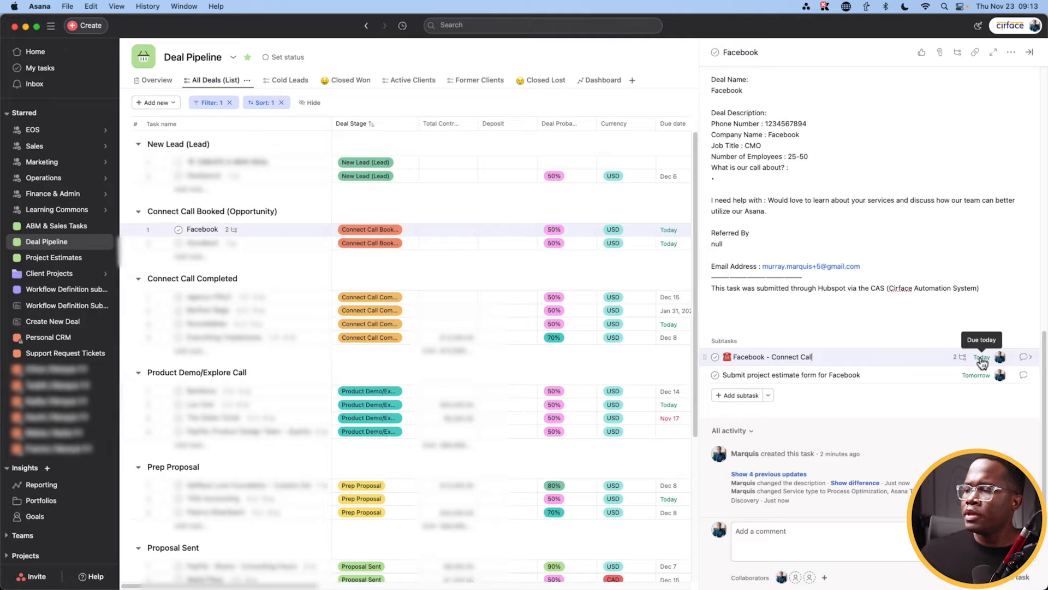
left_click(1023, 357)
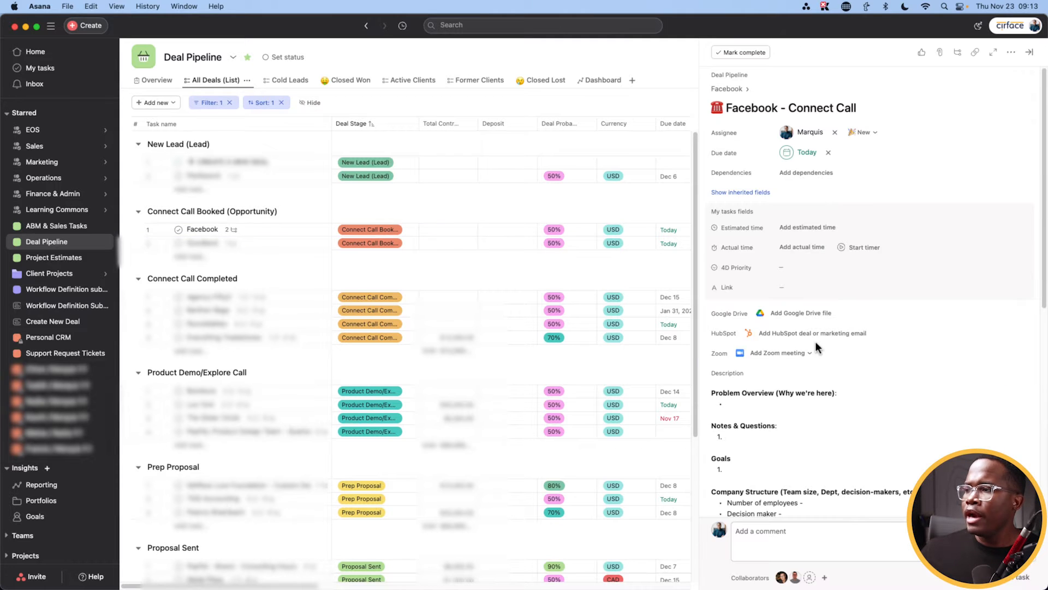
scroll(816, 343, "down", 5)
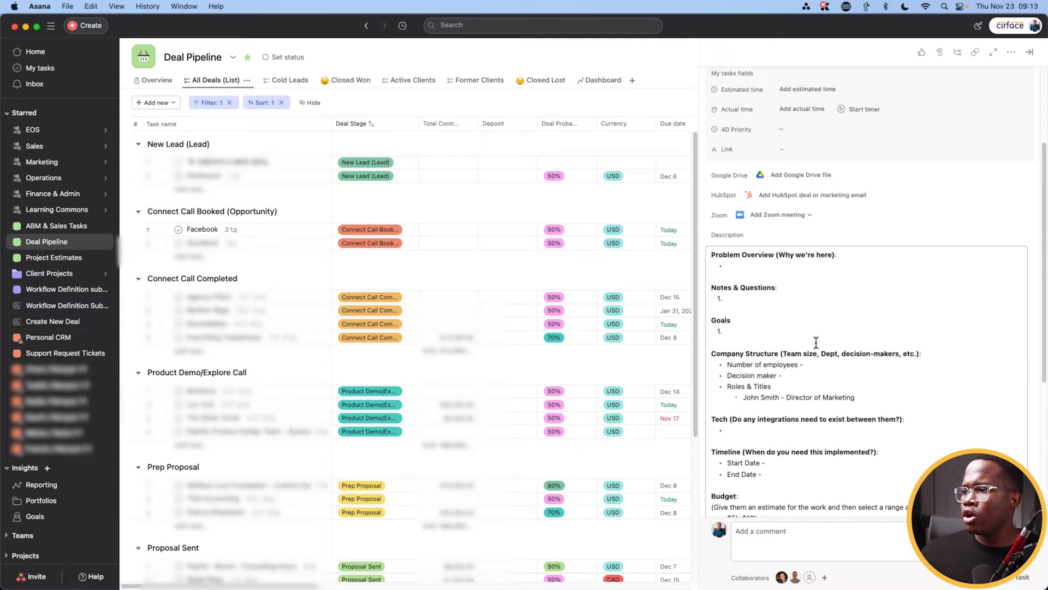
Step: Go through the call-notes description from Notes & Questions down to the Budget ranges
left_click(727, 265)
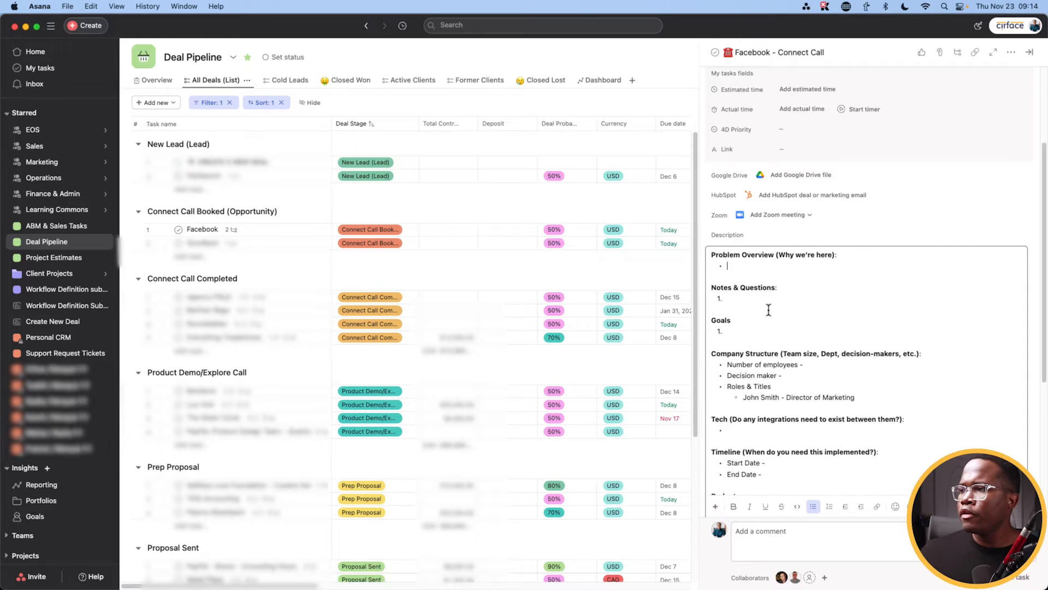
left_click(738, 299)
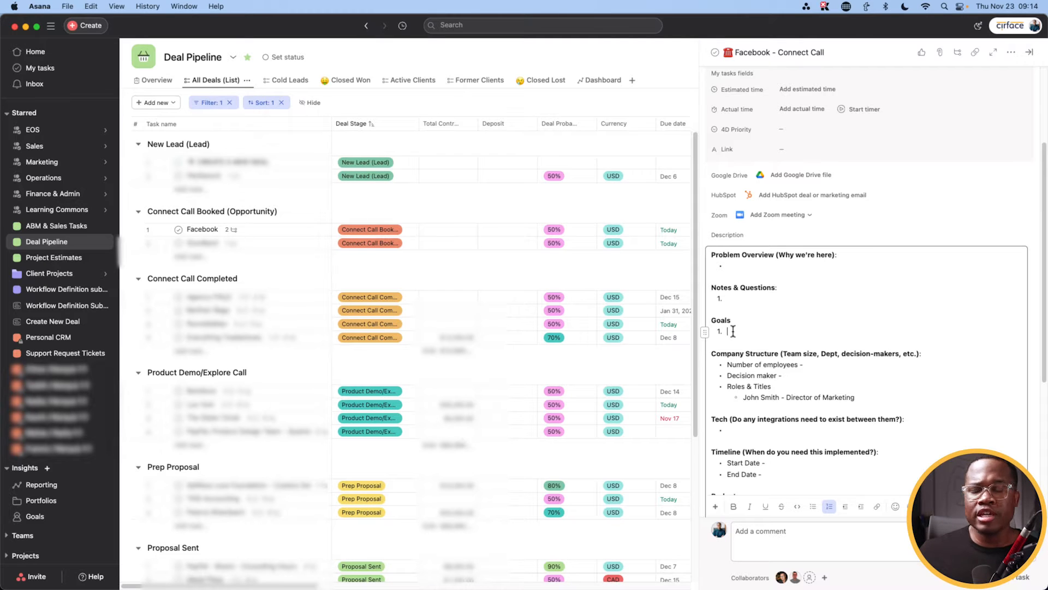
left_click_drag(727, 366, 805, 370)
left_click(823, 369)
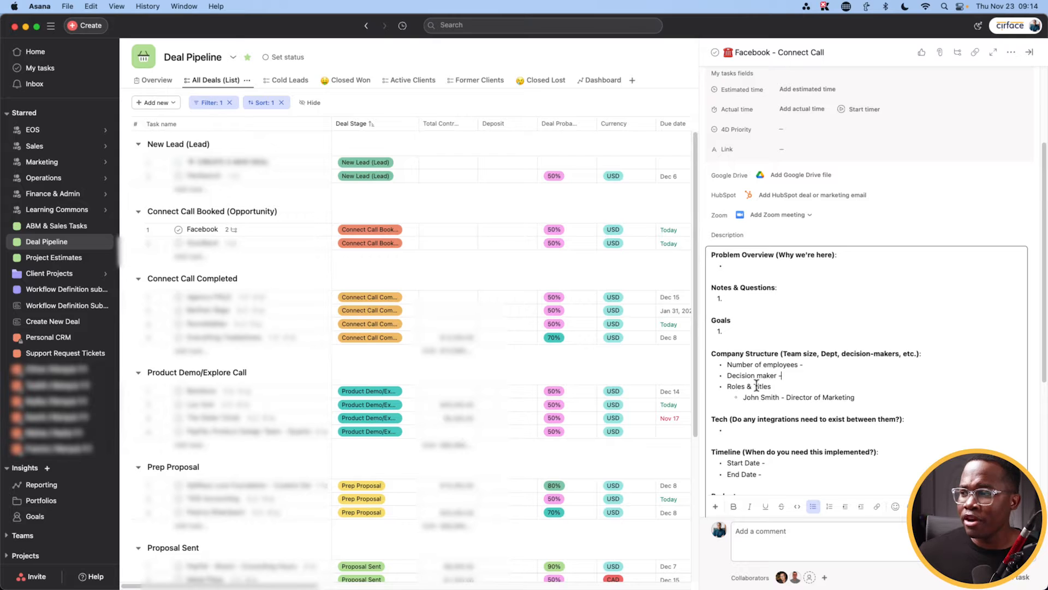
scroll(755, 384, "down", 3)
scroll(742, 397, "down", 3)
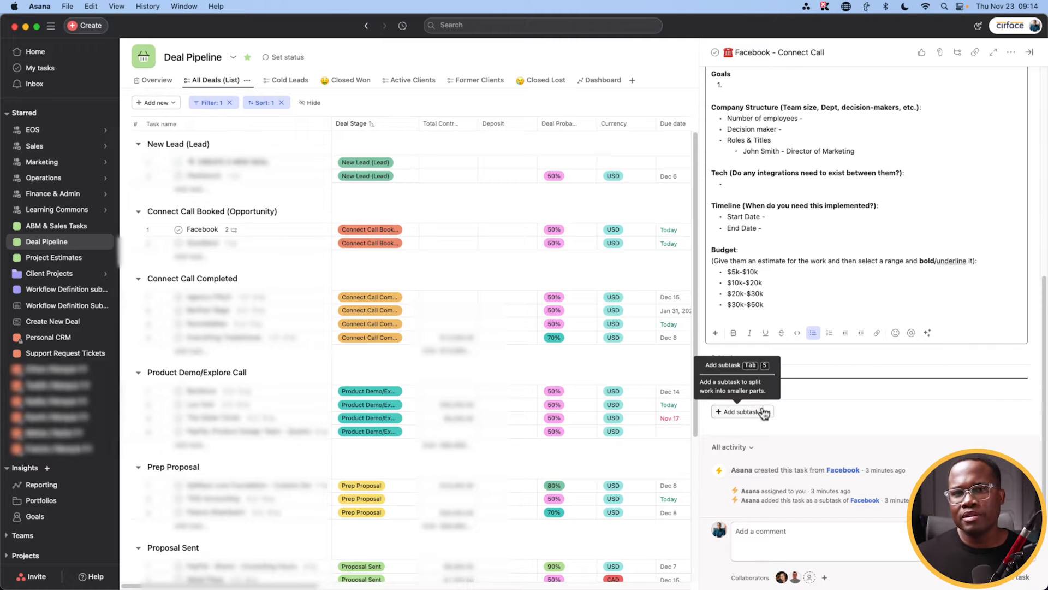
Step: Return to the Facebook deal and check off the Facebook - Connect Call subtask
scroll(827, 314, "up", 7)
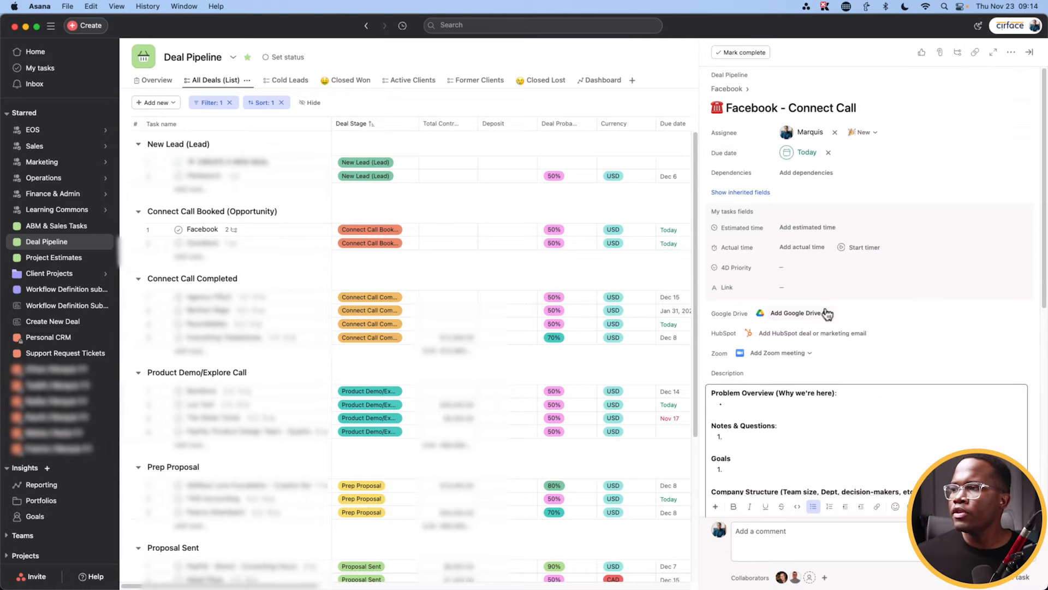
left_click(726, 89)
scroll(763, 394, "down", 10)
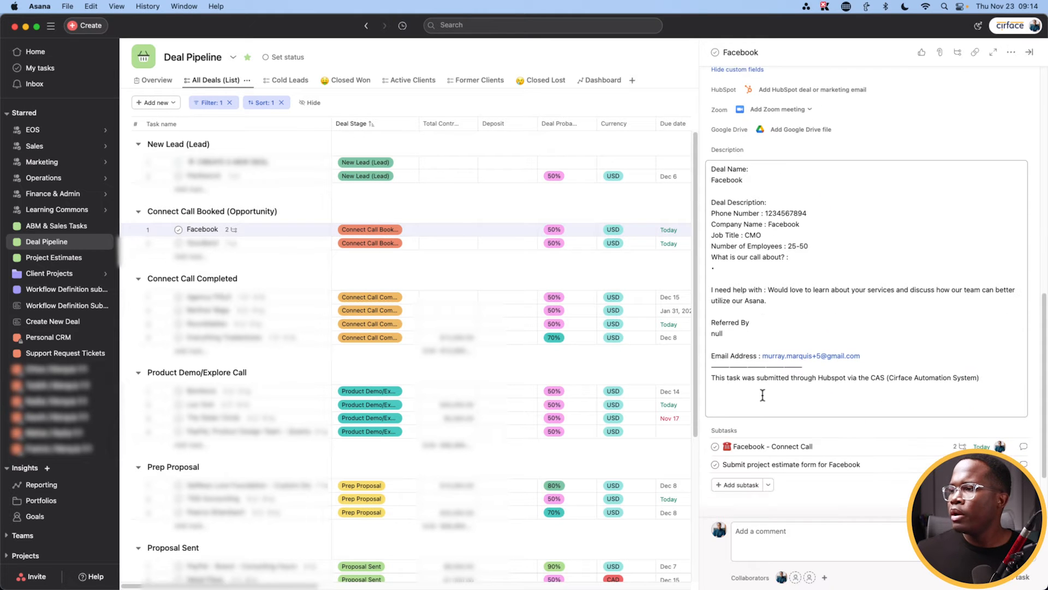
left_click(715, 431)
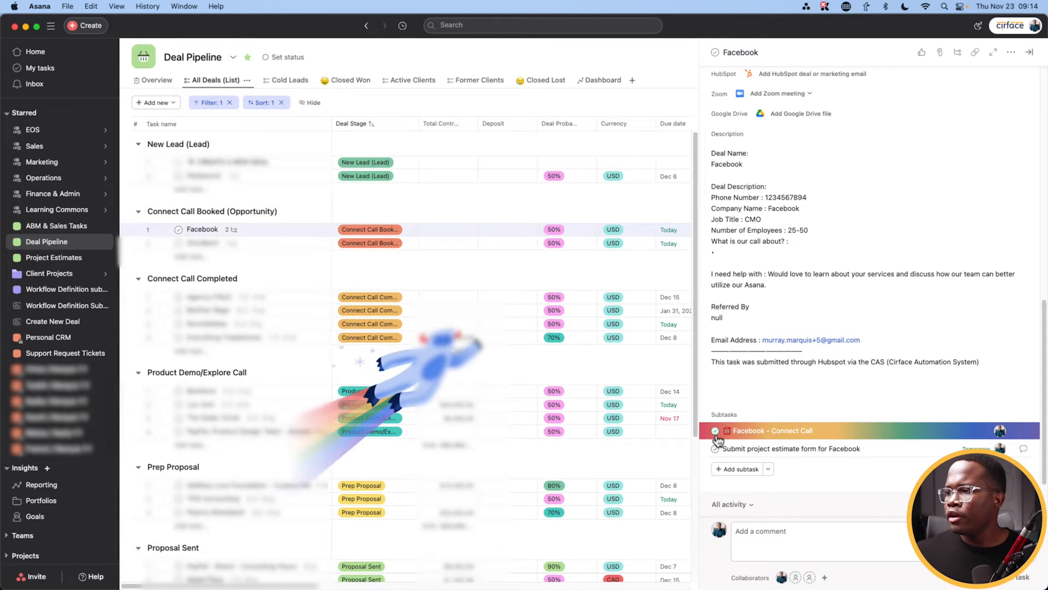
Step: Change the Facebook deal's Deal Stage to Connect Call Completed
scroll(717, 437, "up", 5)
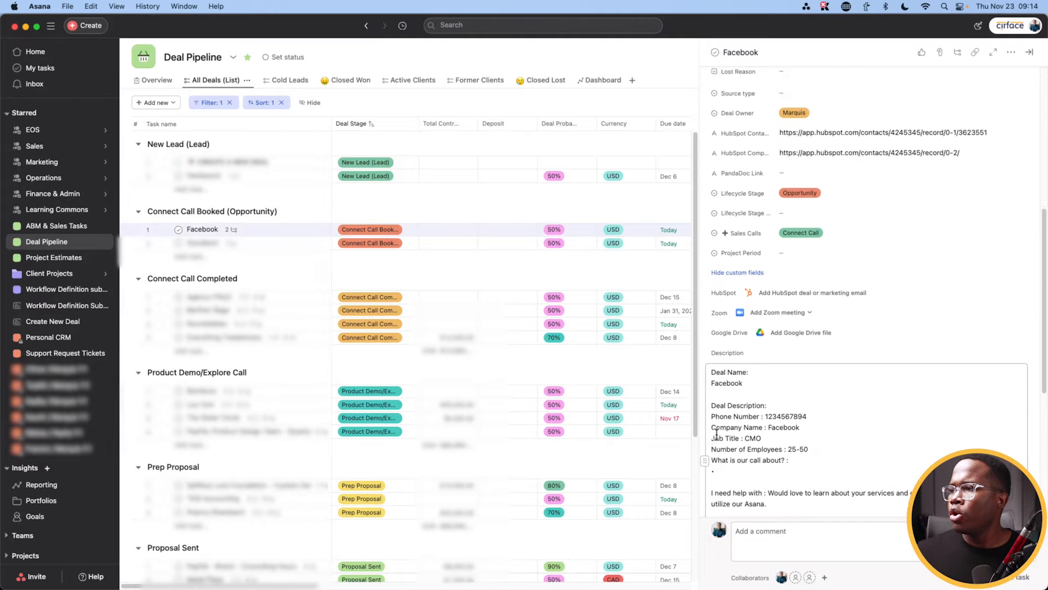
scroll(717, 435, "up", 2)
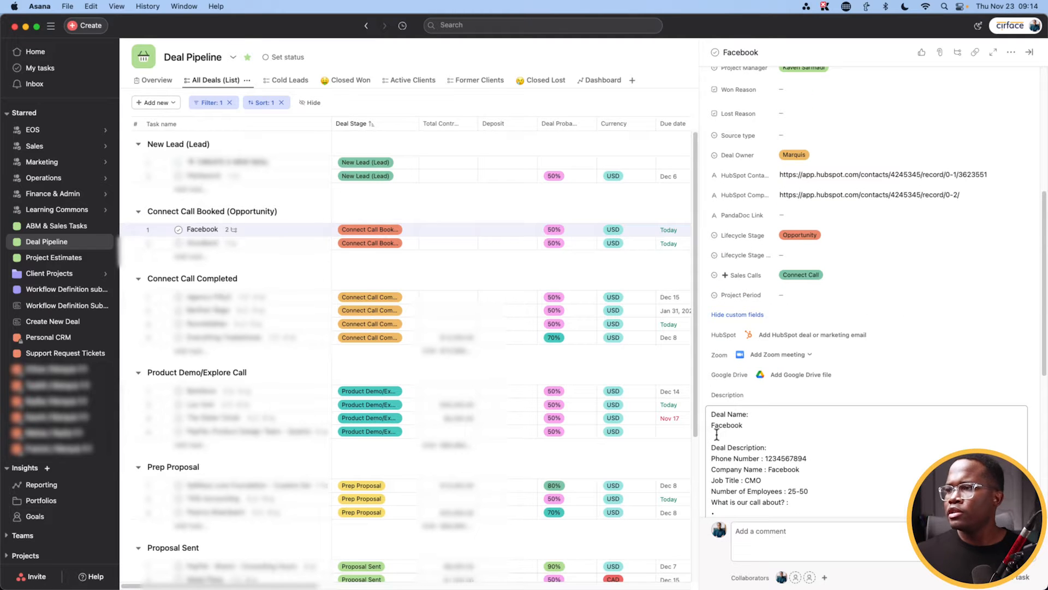
left_click(808, 235)
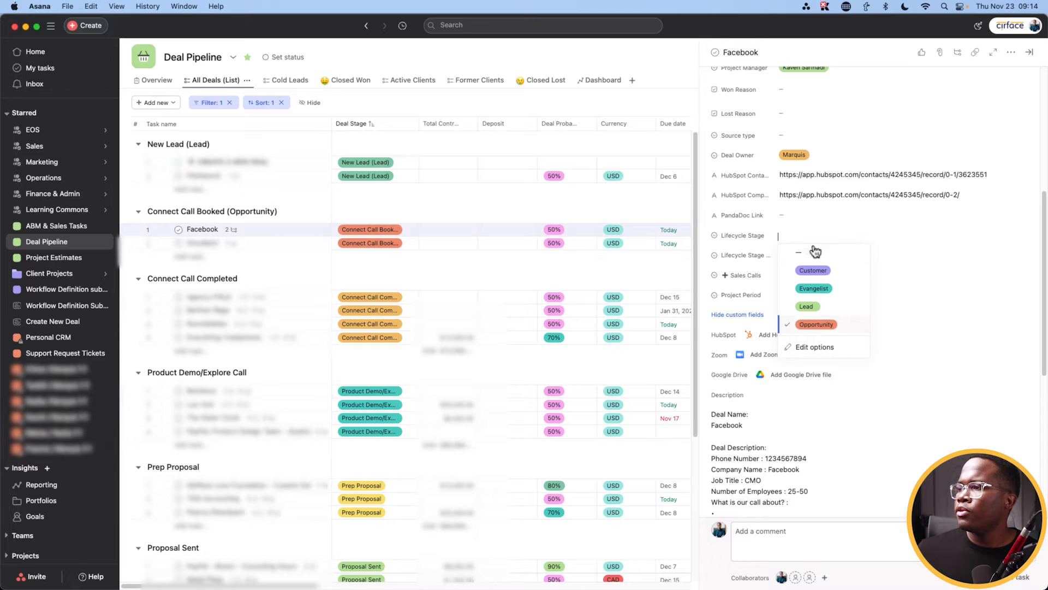
scroll(817, 294, "up", 6)
left_click(814, 203)
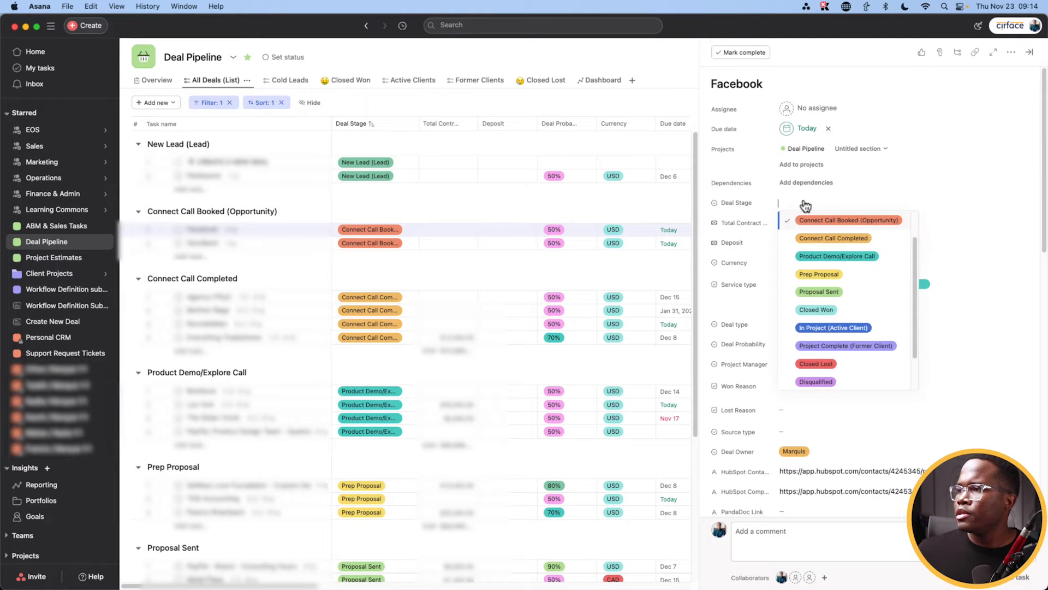
left_click(814, 240)
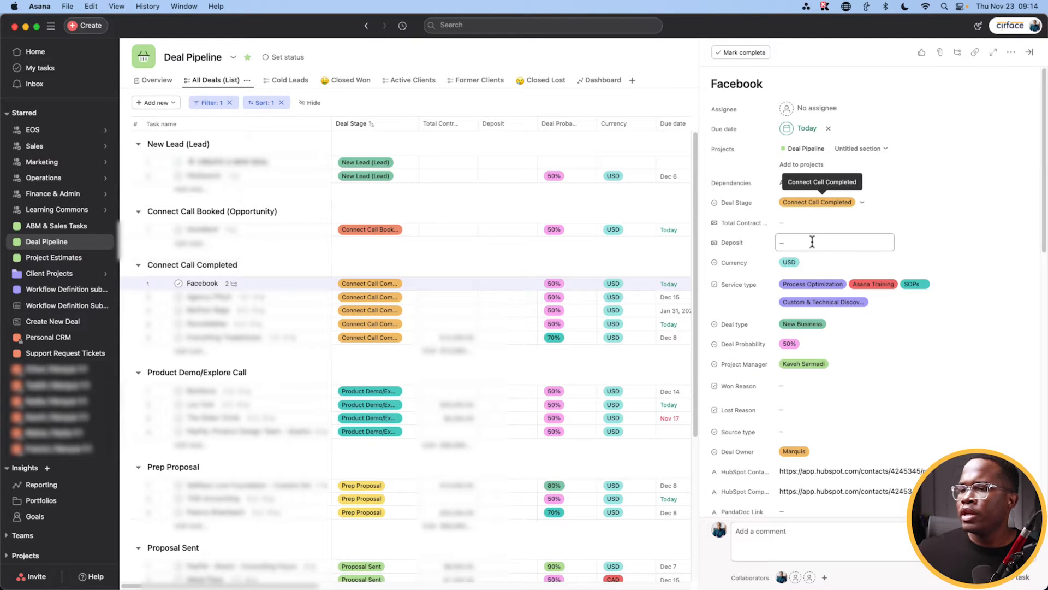
scroll(772, 299, "down", 10)
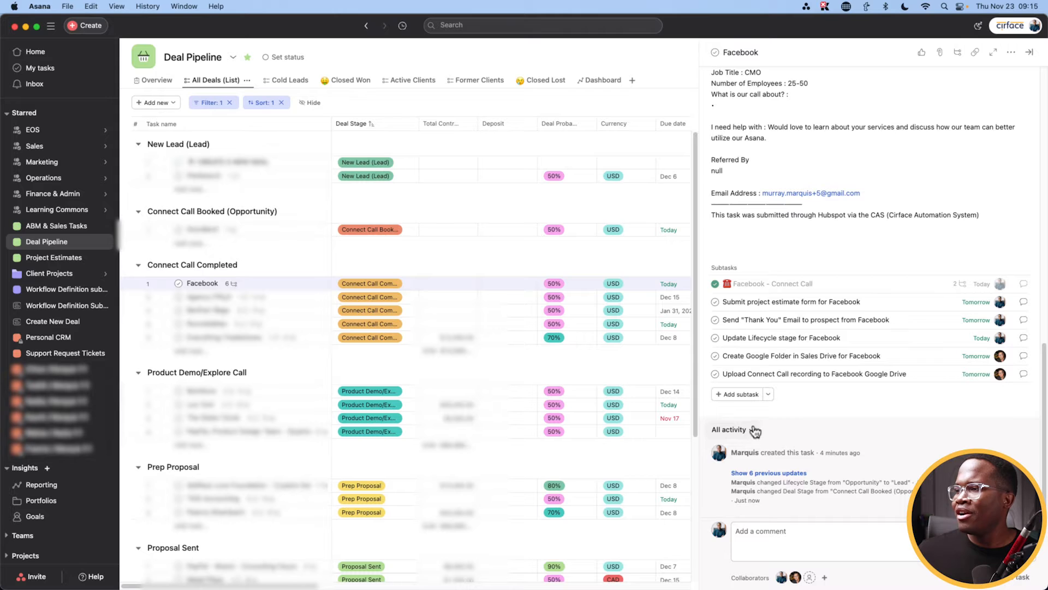
Step: Delete the Submit project estimate form subtask and view the Update Lifecycle stage subtask
left_click(776, 304)
key("Tab+BackSpace")
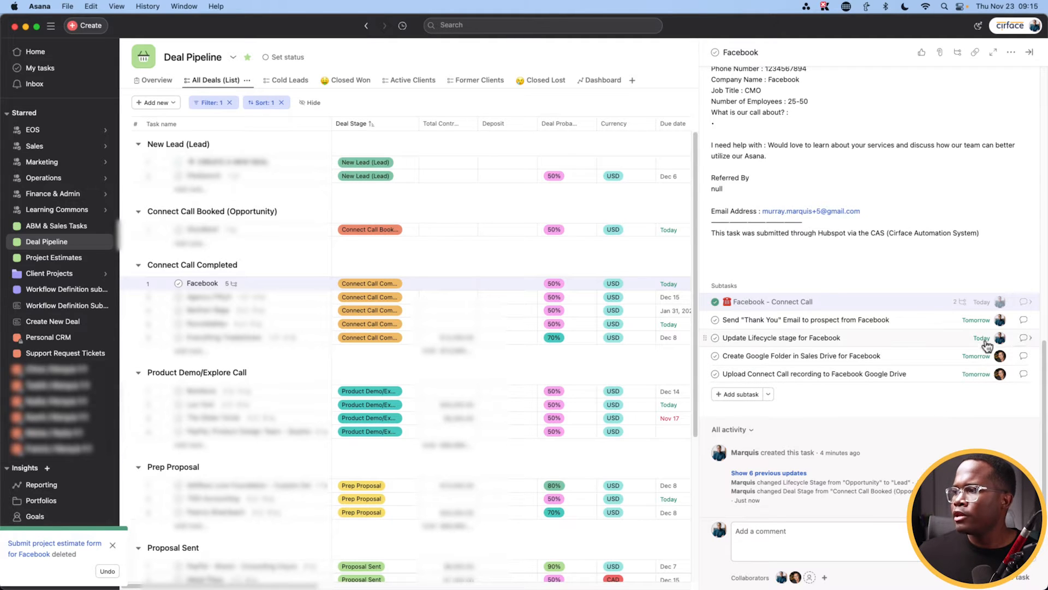
left_click(1025, 343)
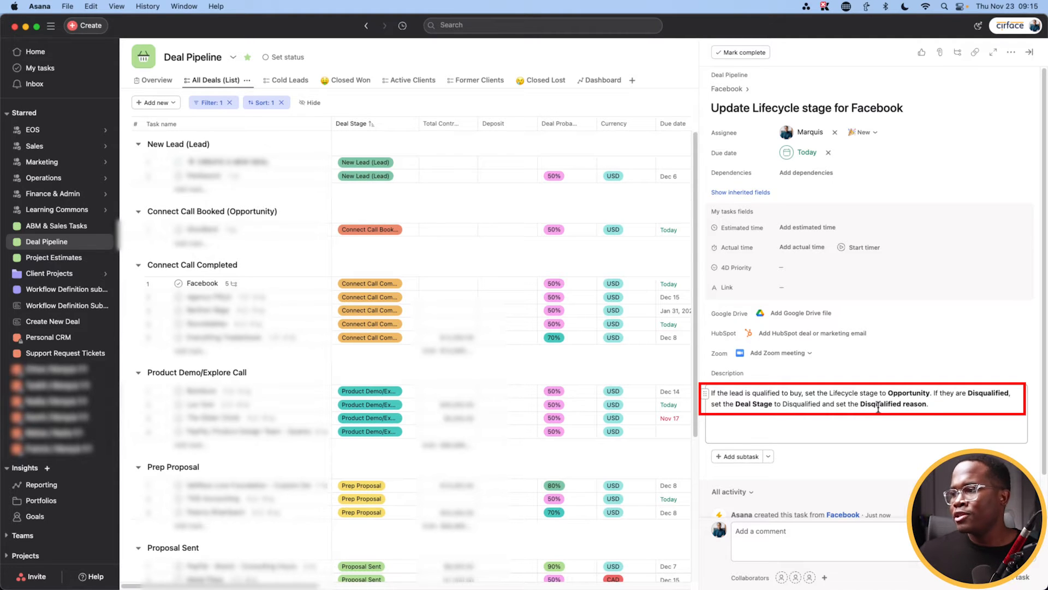
Step: Back on the Facebook deal, choose Lifecycle Stage Opportunity and complete the Update Lifecycle subtask
left_click(733, 91)
scroll(840, 377, "down", 5)
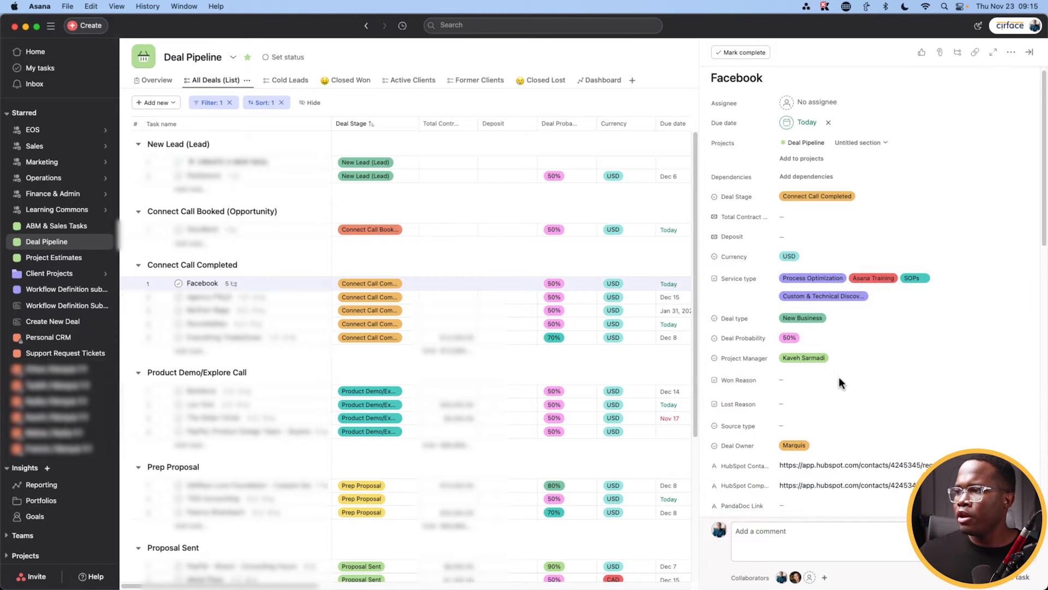
left_click(801, 381)
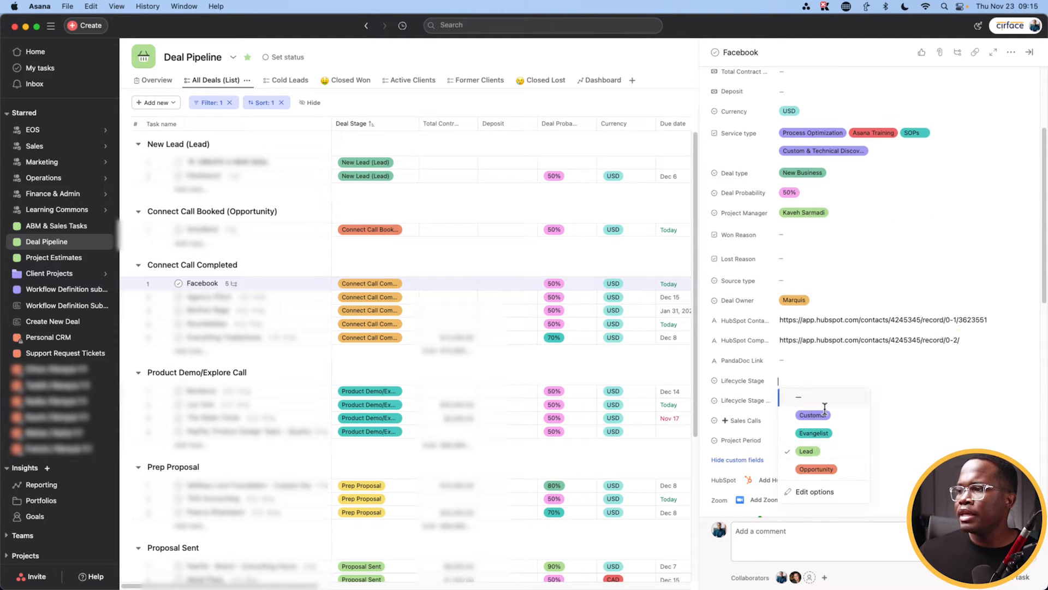
left_click(816, 470)
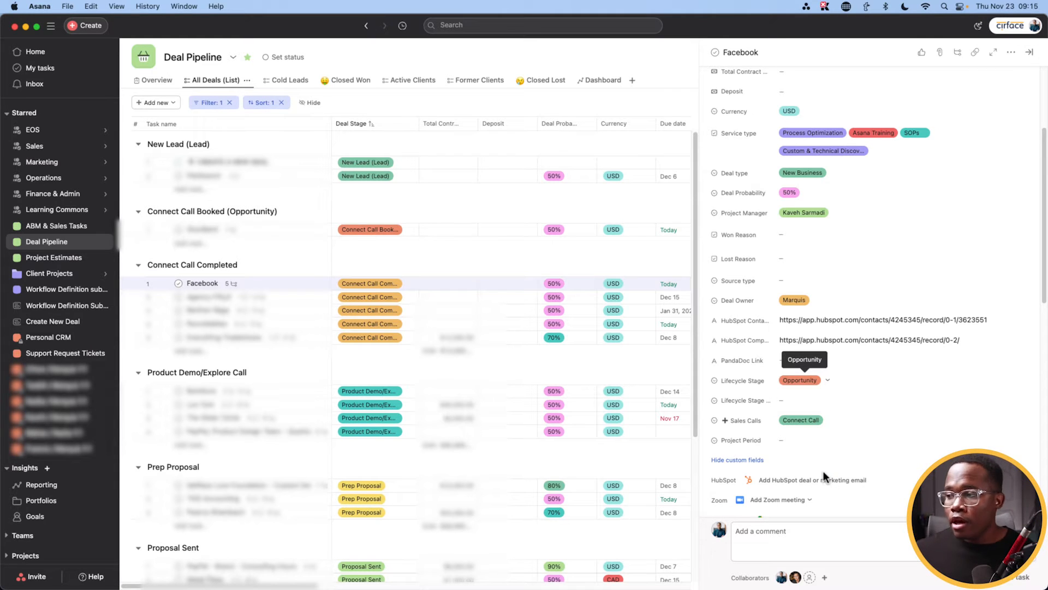
scroll(803, 402, "down", 6)
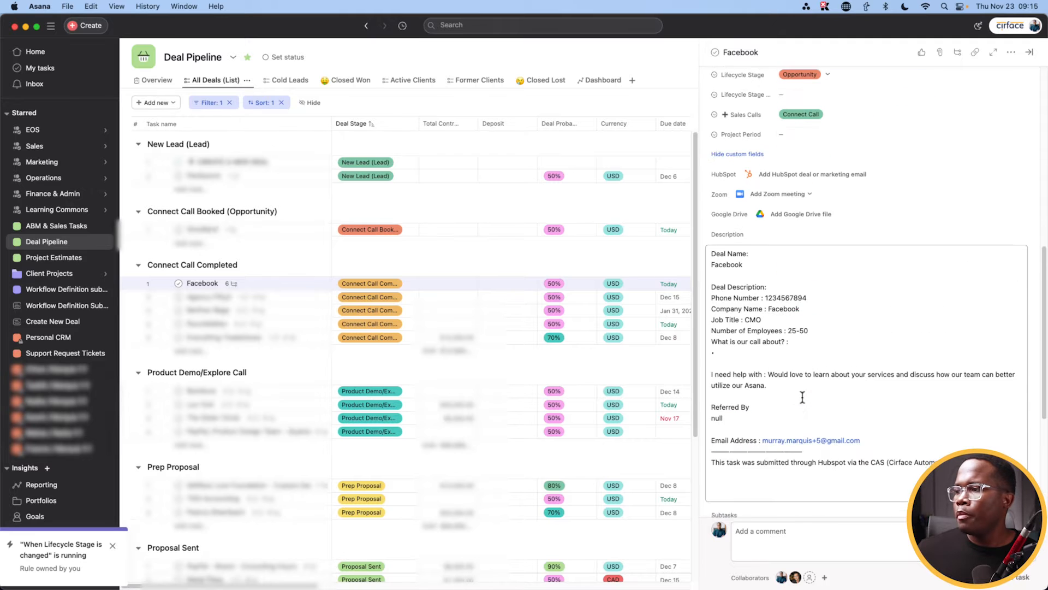
scroll(803, 402, "down", 5)
left_click(715, 322)
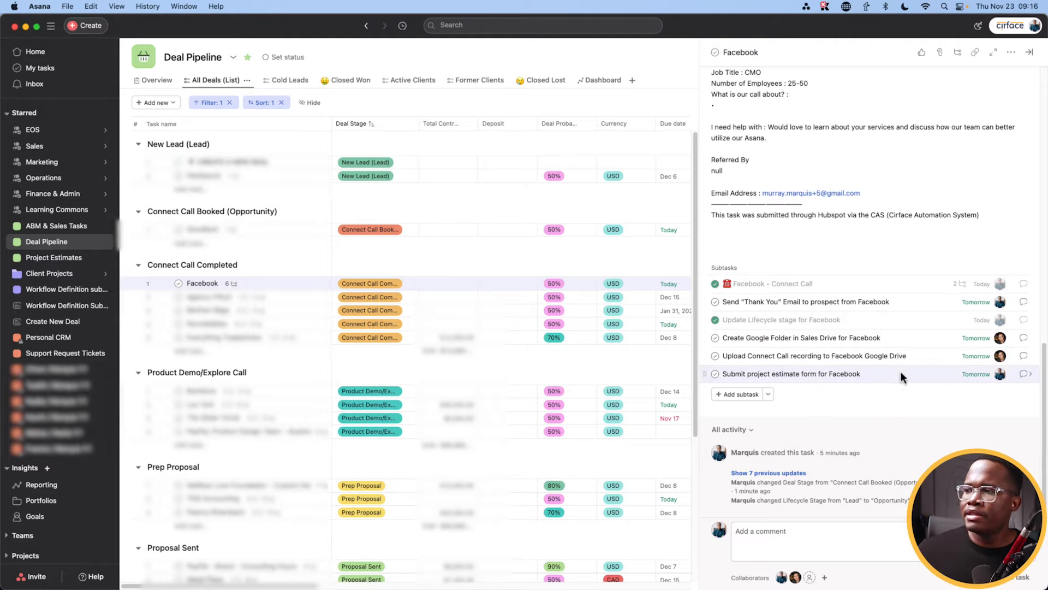
Step: Open the details pane of the Submit project estimate form for Facebook subtask
left_click(1030, 375)
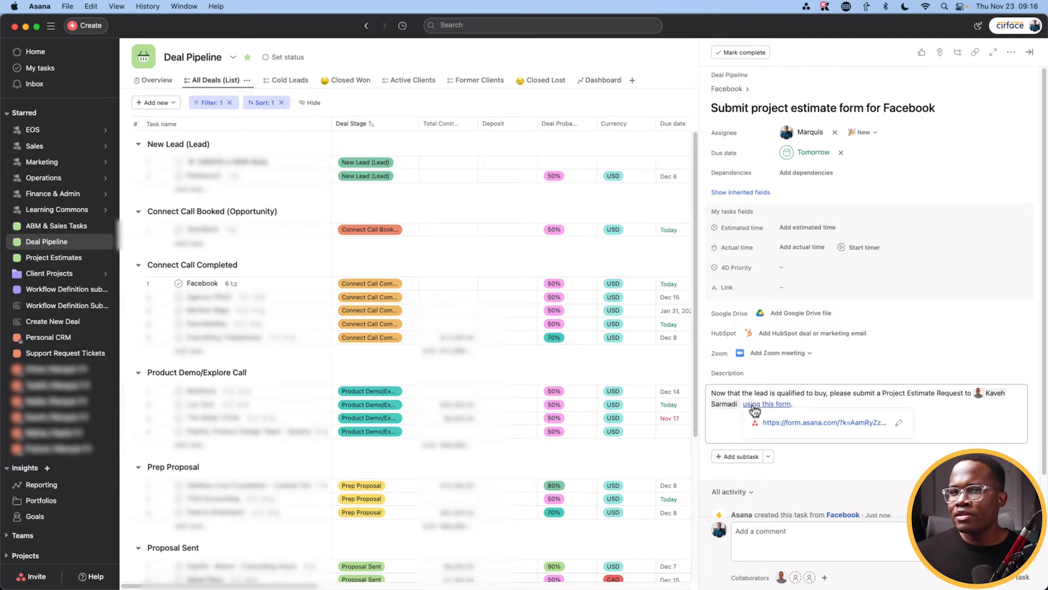
Step: Review the Project Estimate Request form, including its Estimate Type and References fields
left_click(753, 405)
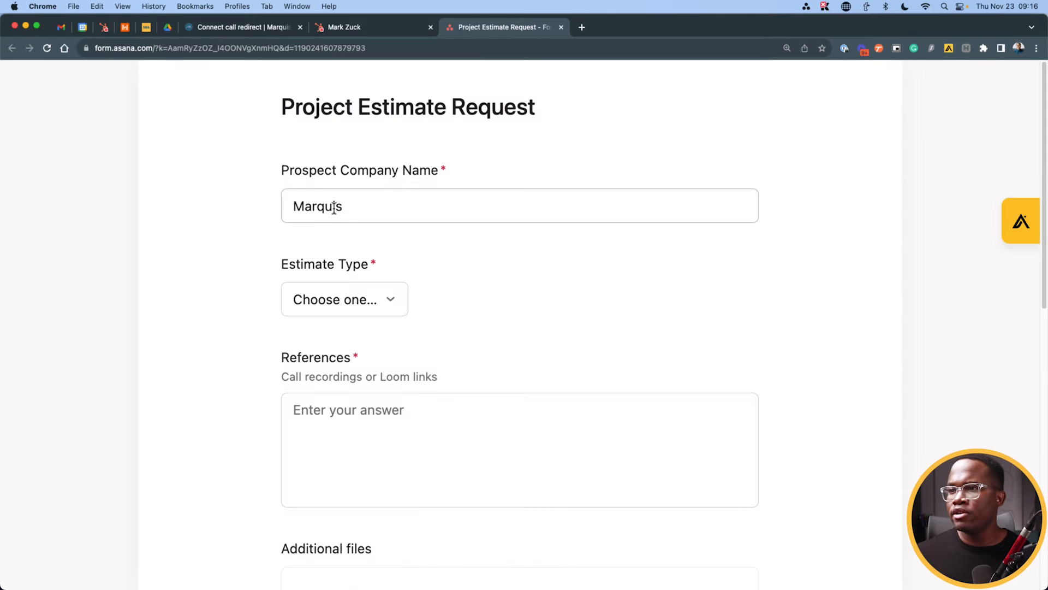
left_click(371, 297)
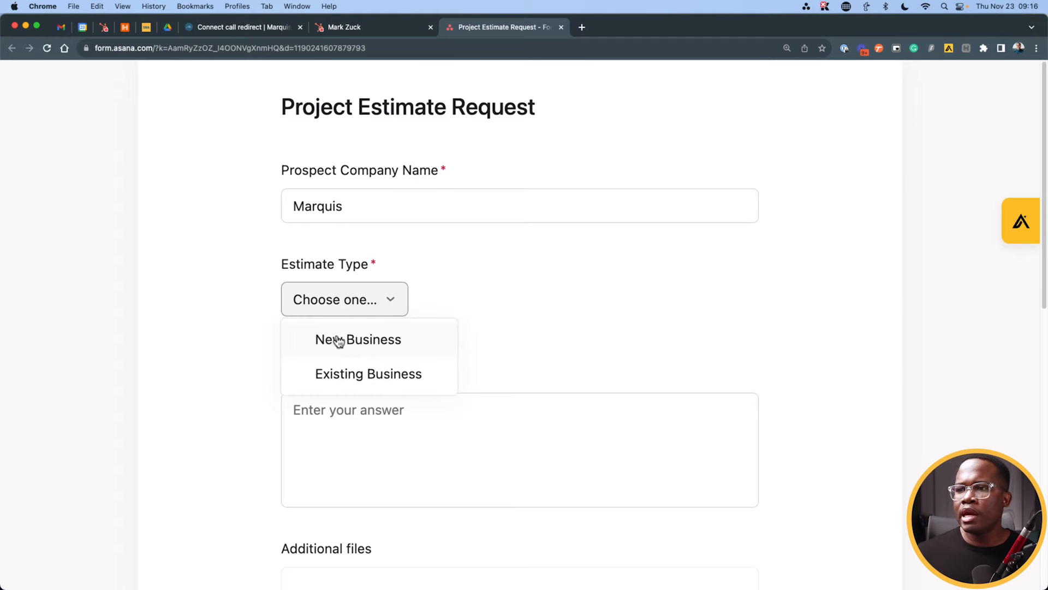
left_click(200, 389)
scroll(322, 294, "down", 4)
left_click(320, 288)
scroll(323, 302, "down", 3)
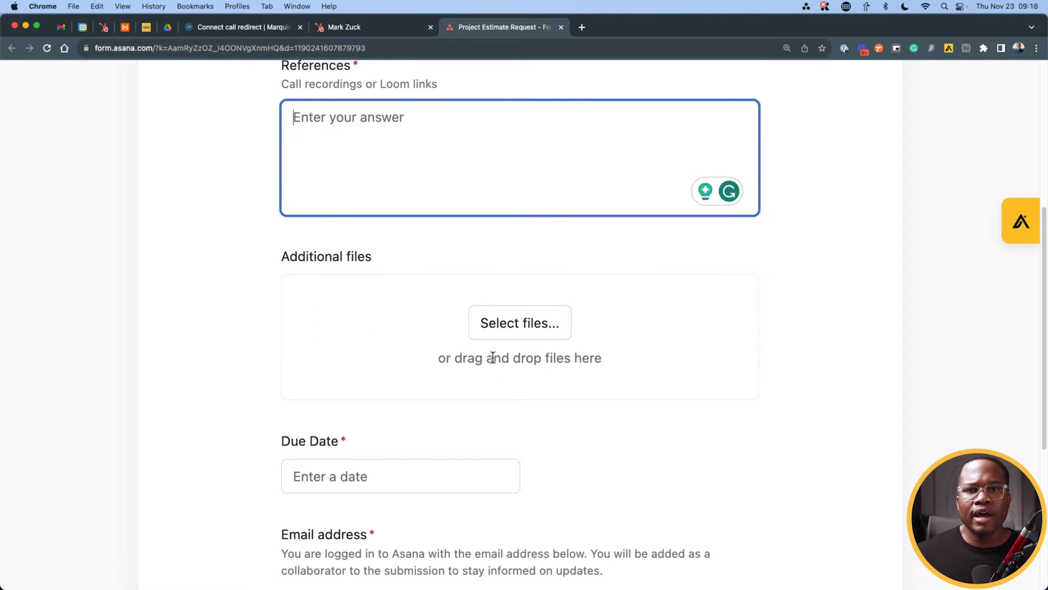
scroll(493, 370, "down", 5)
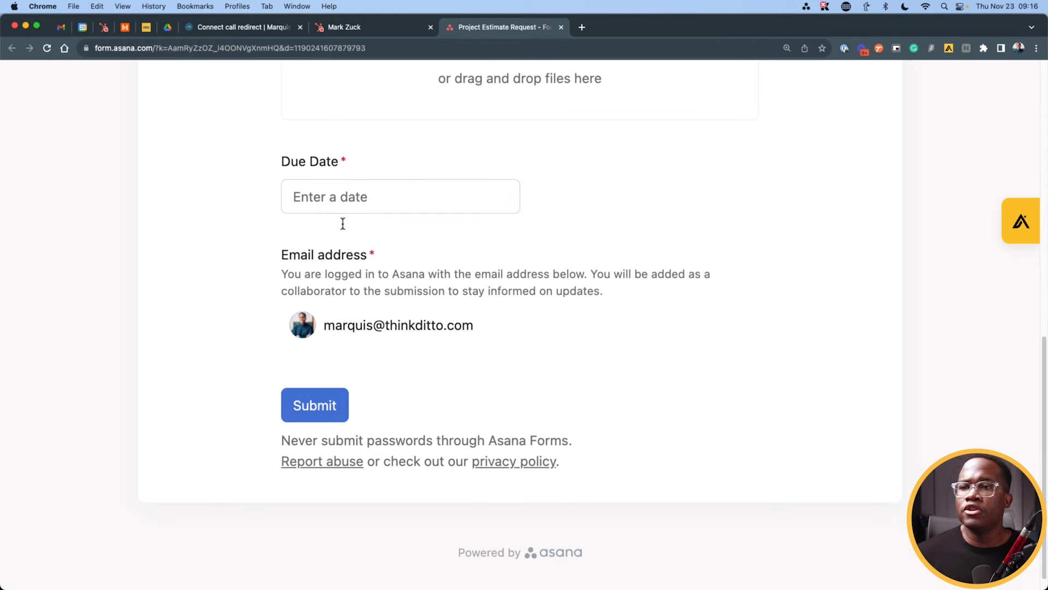
Step: Back in Asana, mark the Submit project estimate form subtask complete
key("ctrl+Up")
left_click(392, 166)
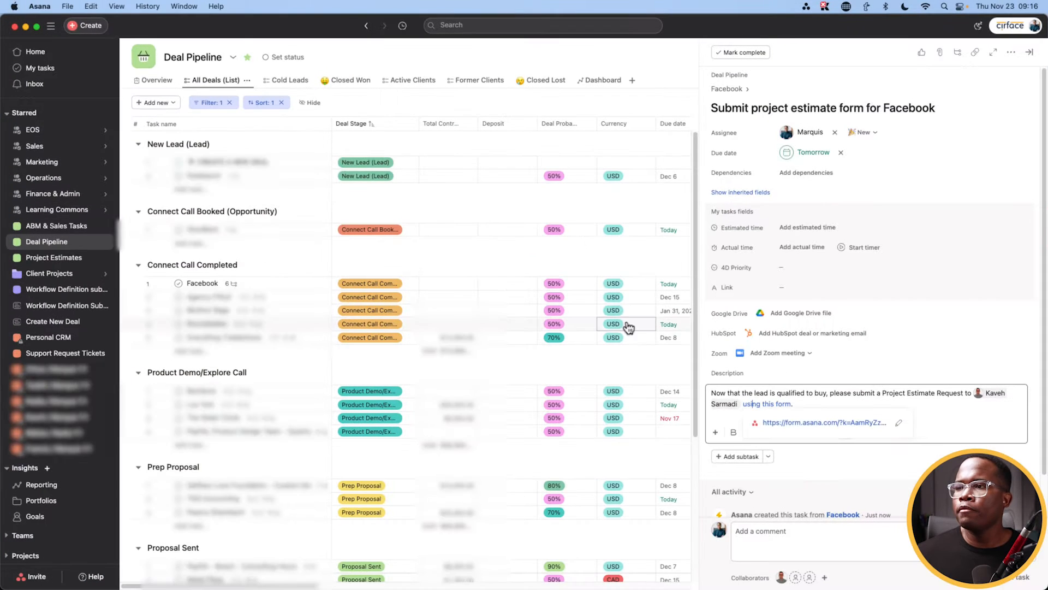
left_click(742, 53)
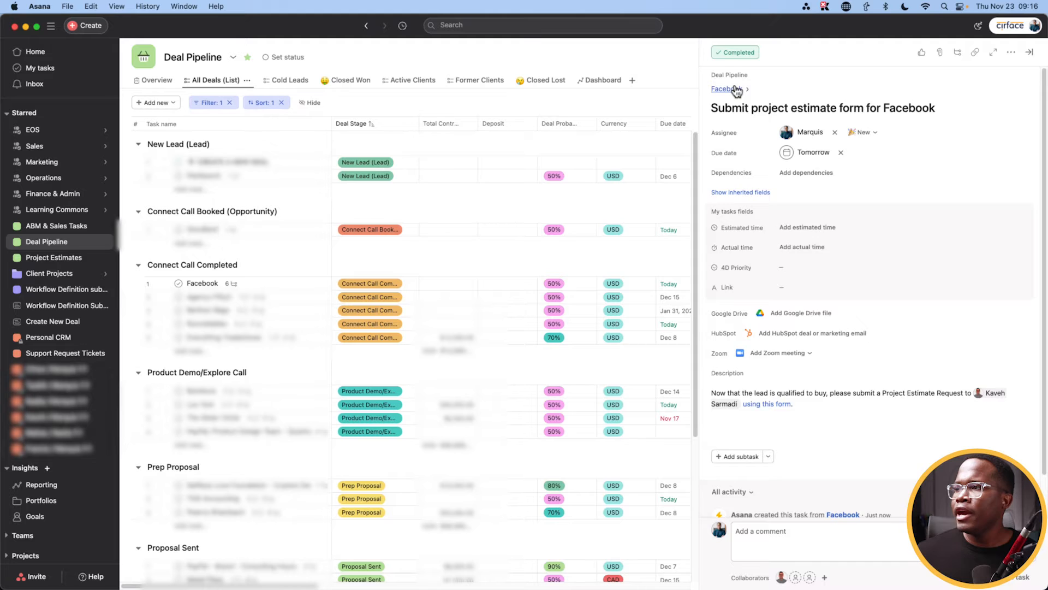
Step: Move the Facebook deal's Deal Stage to Product Demo/Explore Call
left_click(733, 89)
scroll(835, 283, "down", 8)
scroll(835, 283, "up", 8)
left_click(797, 202)
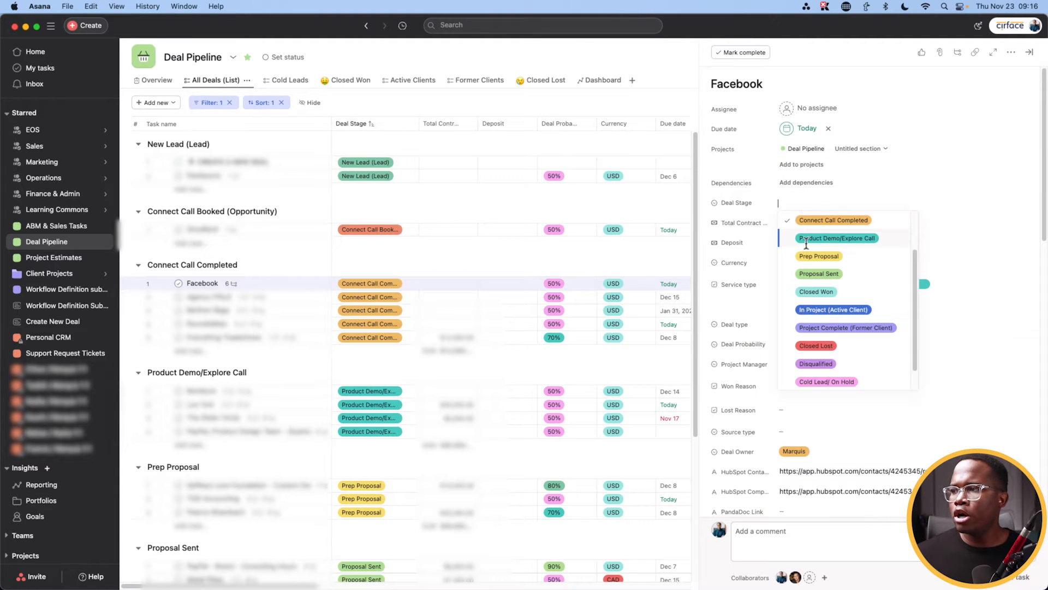
left_click(807, 240)
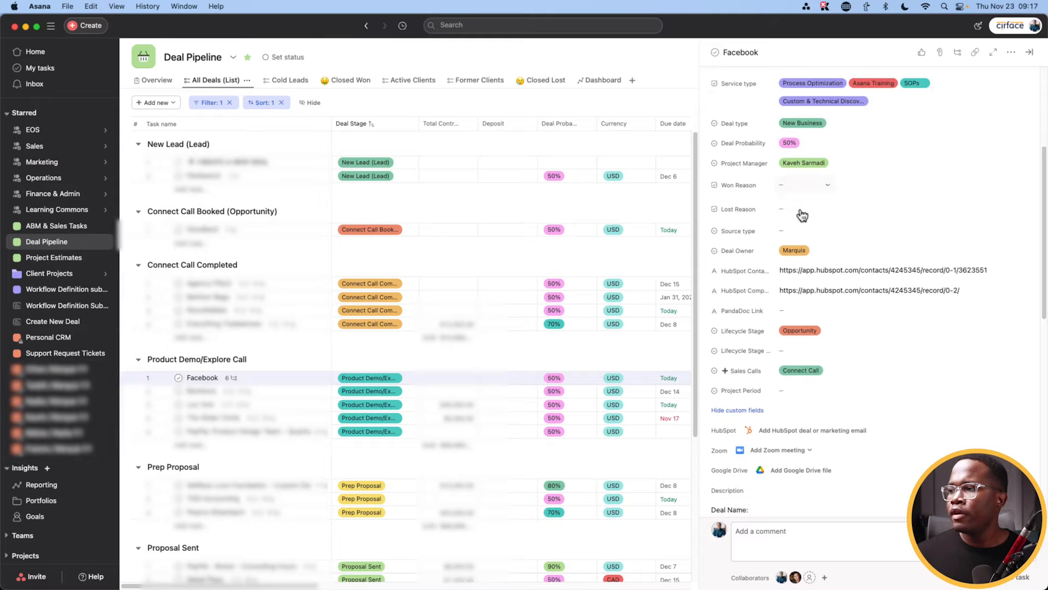
scroll(801, 215, "down", 1)
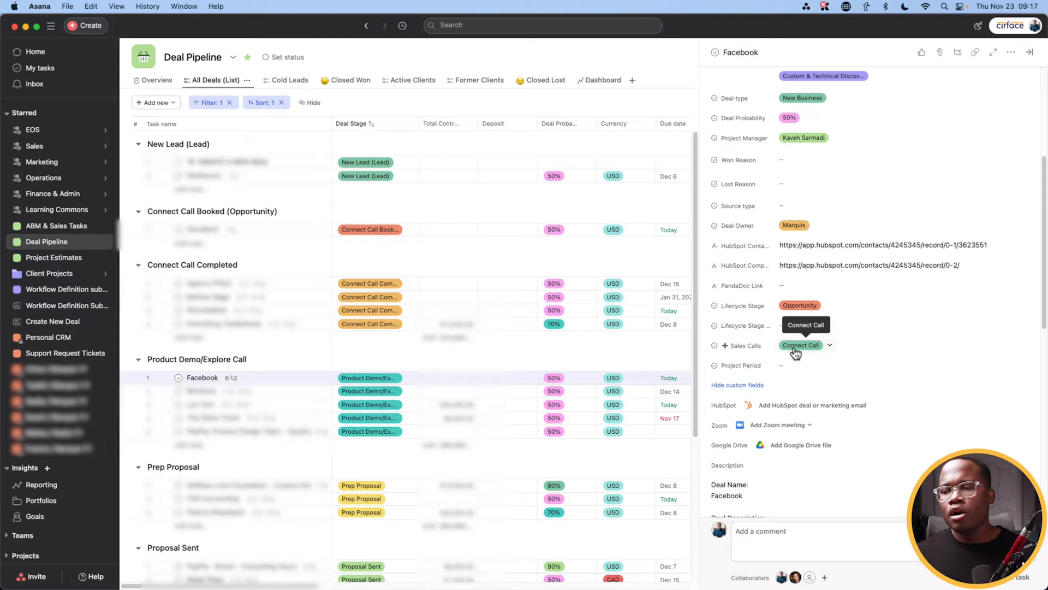
Step: Set the Facebook deal's Sales Calls field to Explore Call
scroll(795, 354, "down", 8)
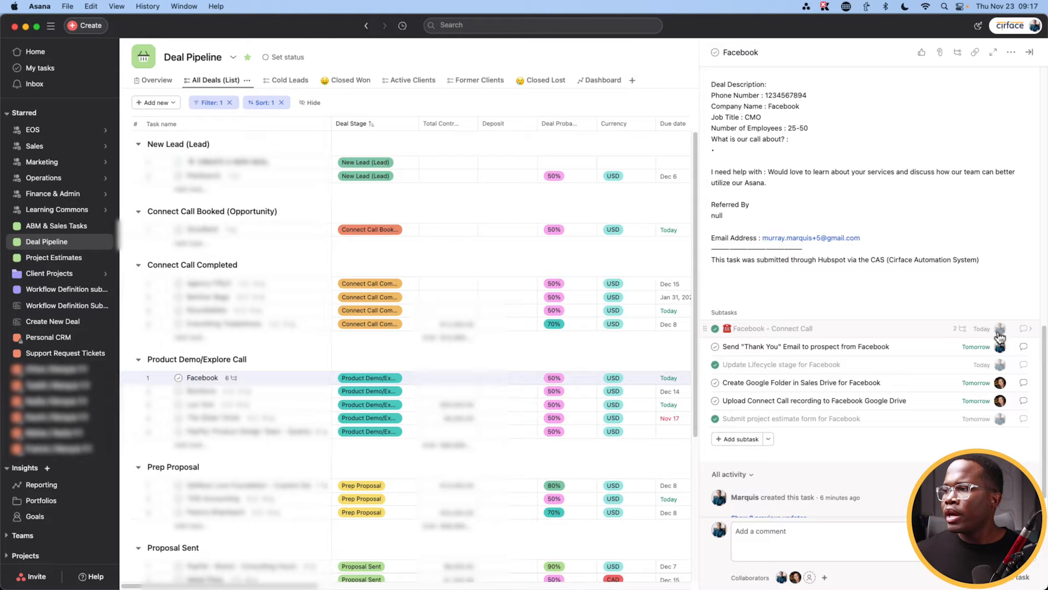
scroll(952, 344, "up", 3)
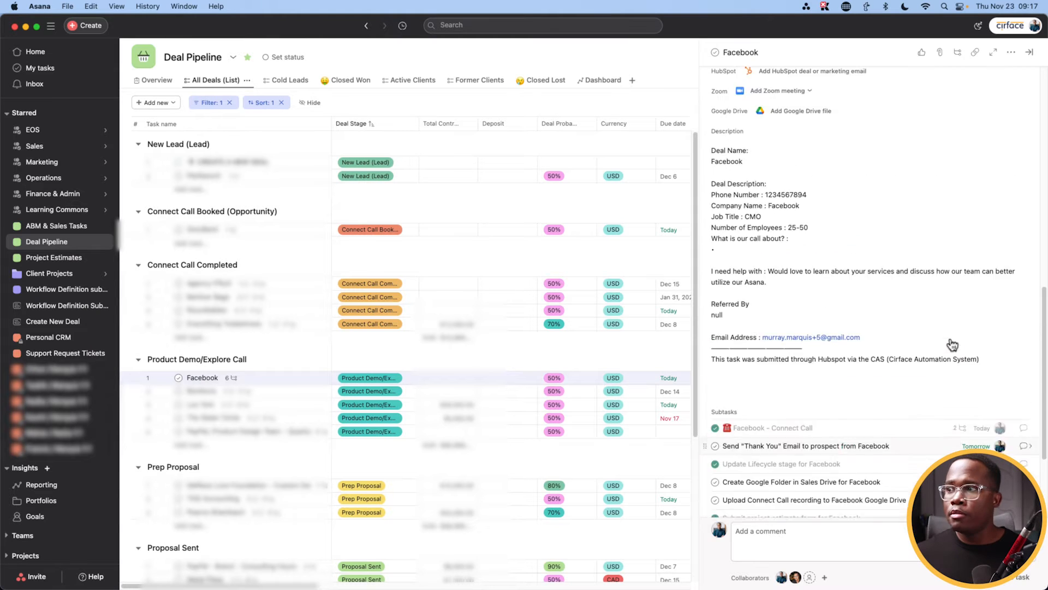
scroll(953, 344, "up", 5)
left_click(813, 192)
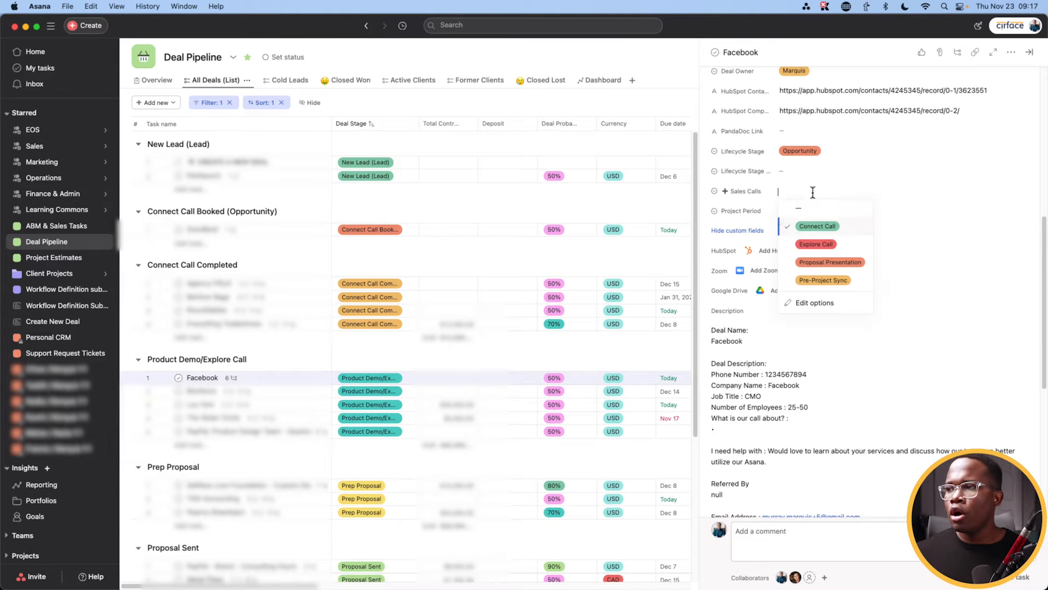
left_click(816, 245)
Step: Review the Facebook - Explore Call subtask's notes, including the $20k-$30k and $30k-$50k budget ranges
scroll(816, 230, "down", 10)
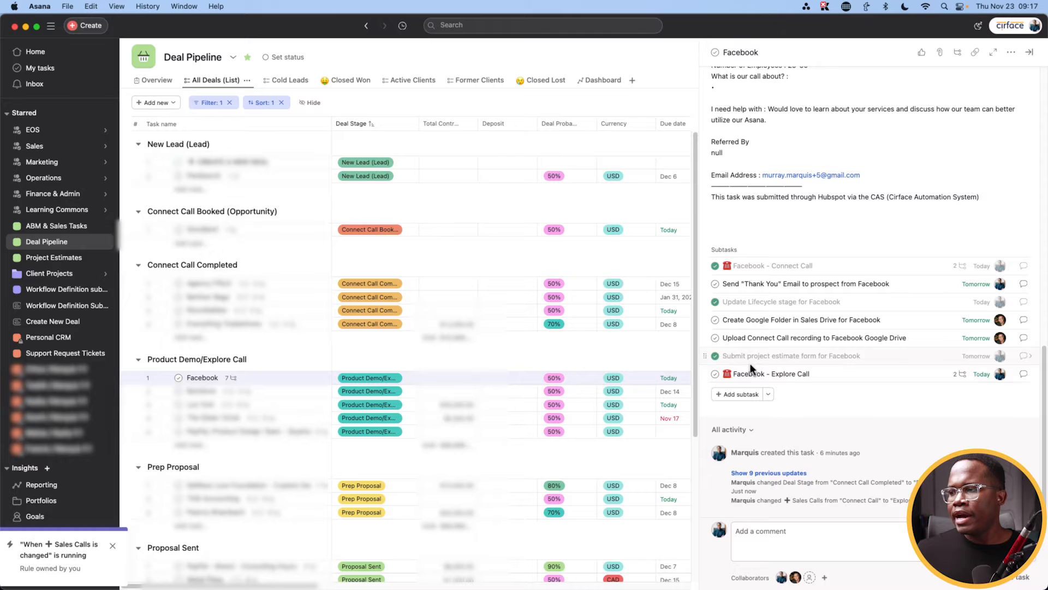
left_click(1030, 374)
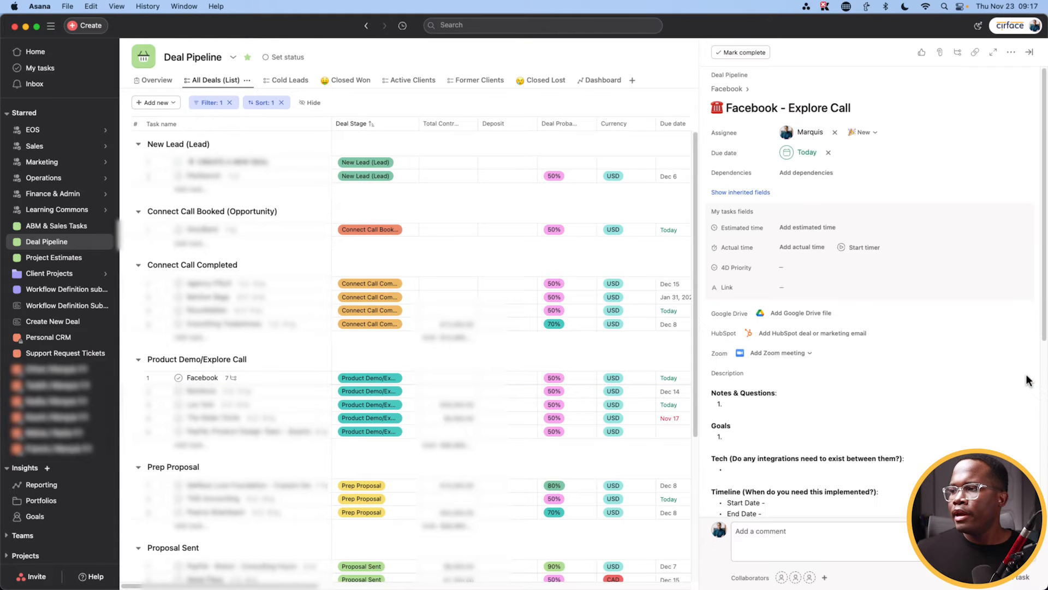
scroll(760, 360, "down", 5)
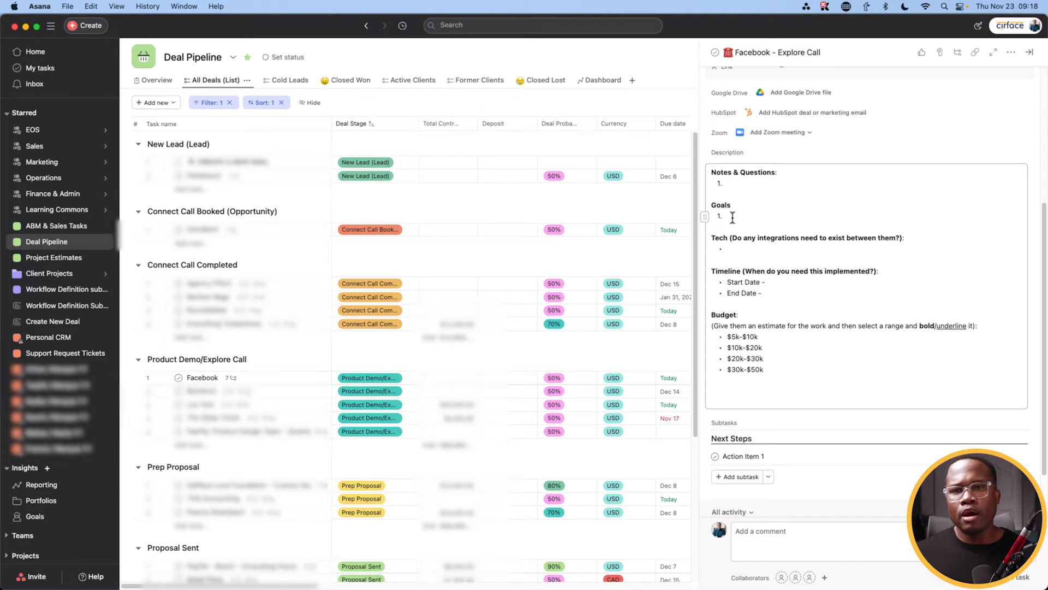
left_click_drag(768, 373, 729, 355)
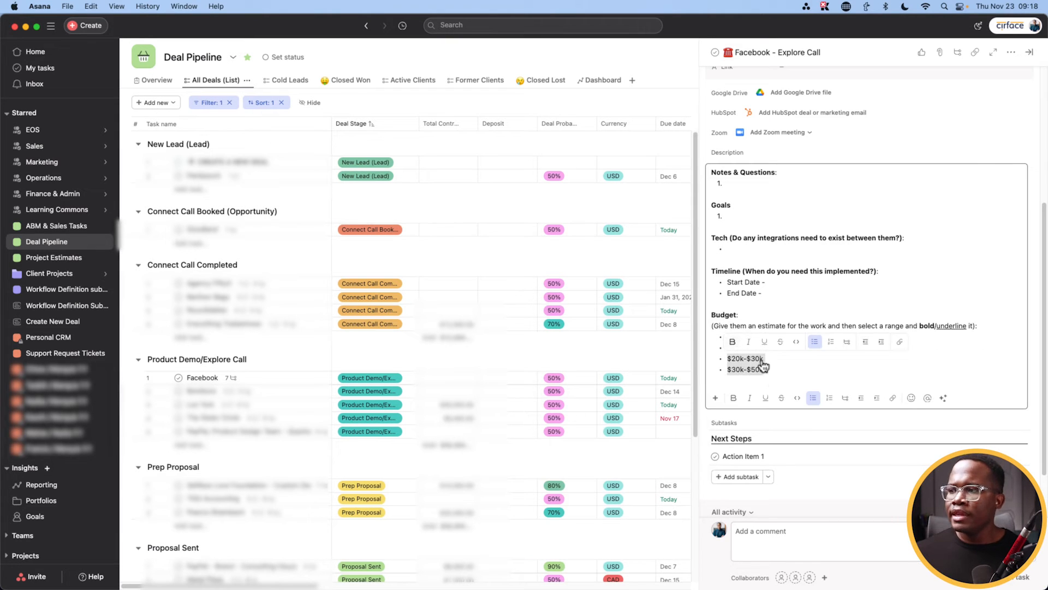
left_click(773, 378)
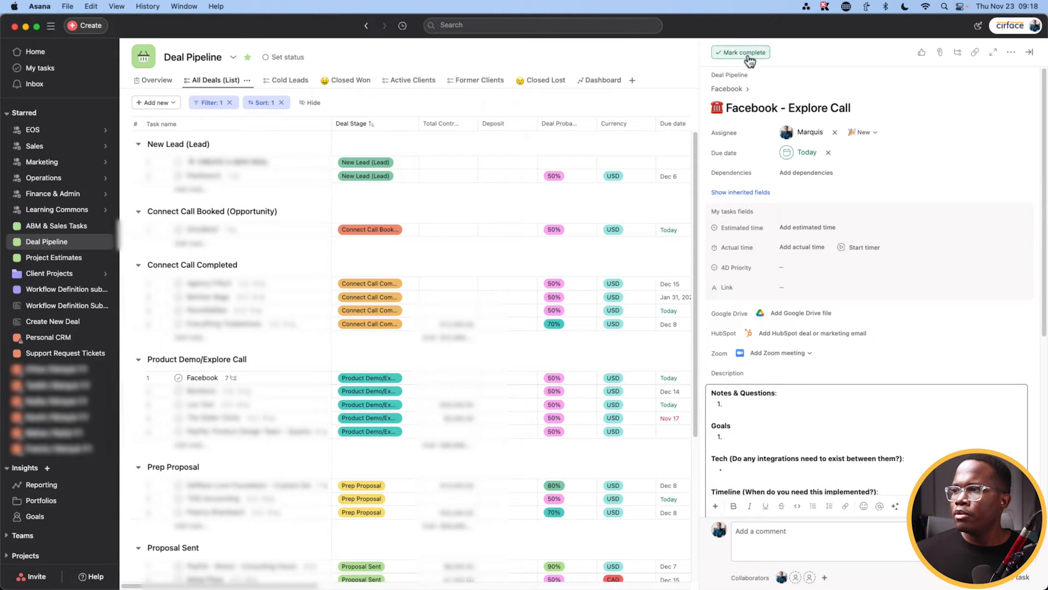
Step: Return to the parent Facebook deal and check Sales Calls, leaving it at Explore Call
left_click(738, 90)
scroll(843, 412, "down", 5)
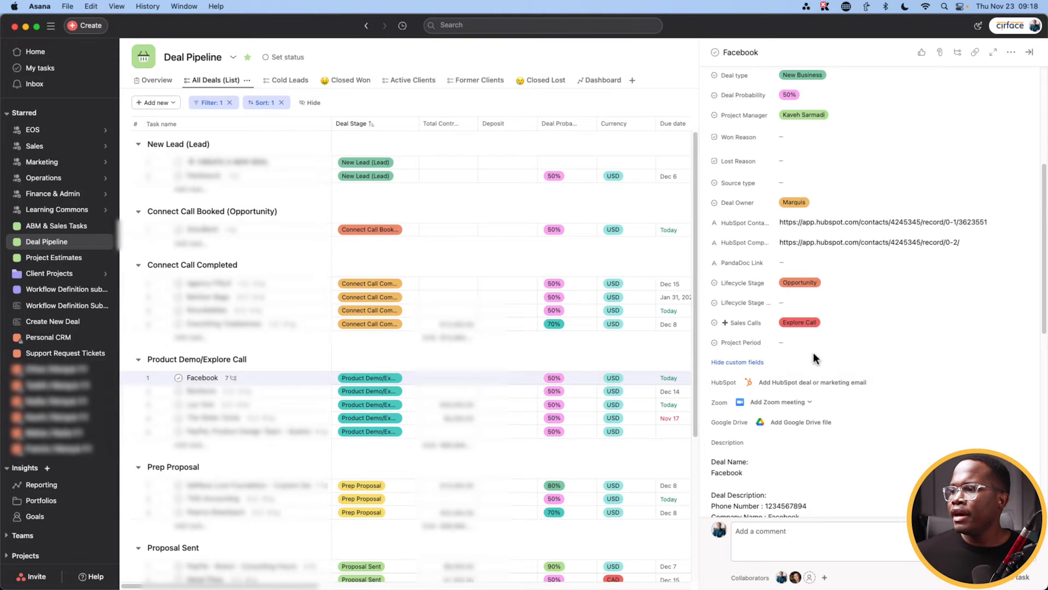
left_click(815, 325)
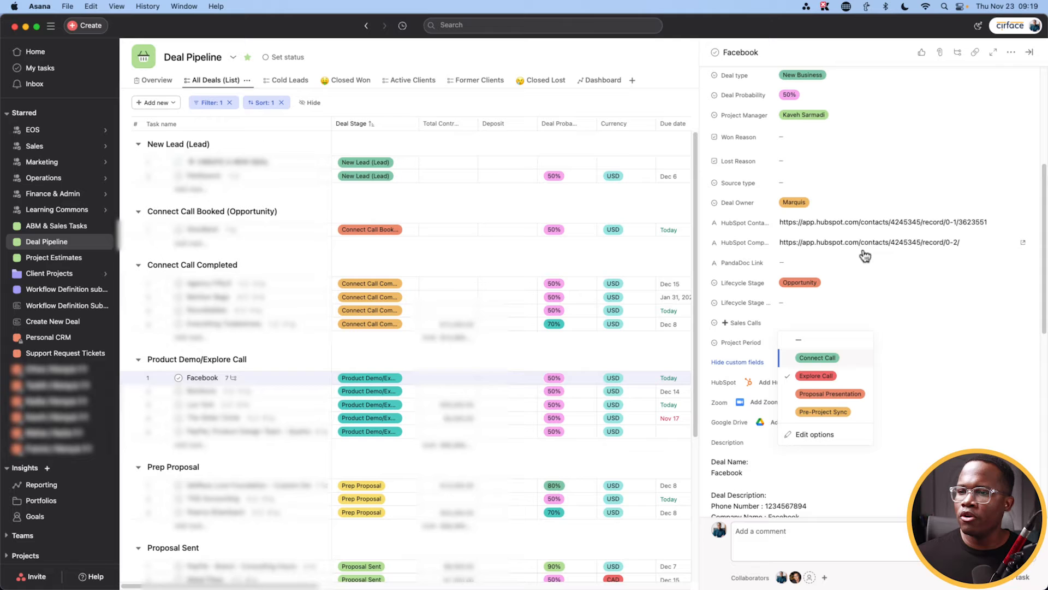
left_click(709, 267)
Step: Change the Facebook deal's Deal Stage to Prep Proposal
scroll(753, 273, "up", 5)
left_click(849, 201)
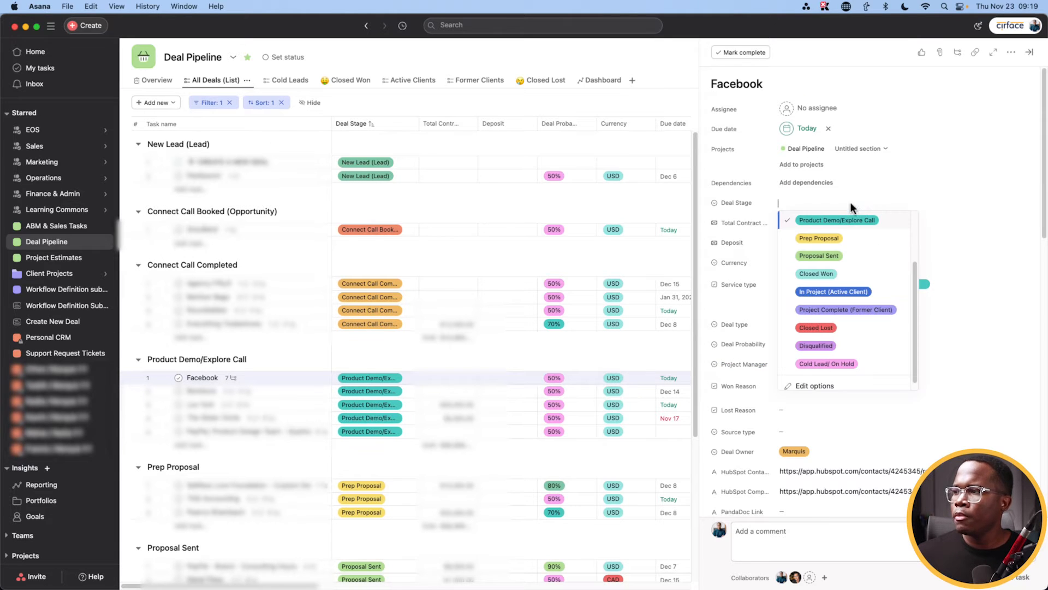
left_click(841, 238)
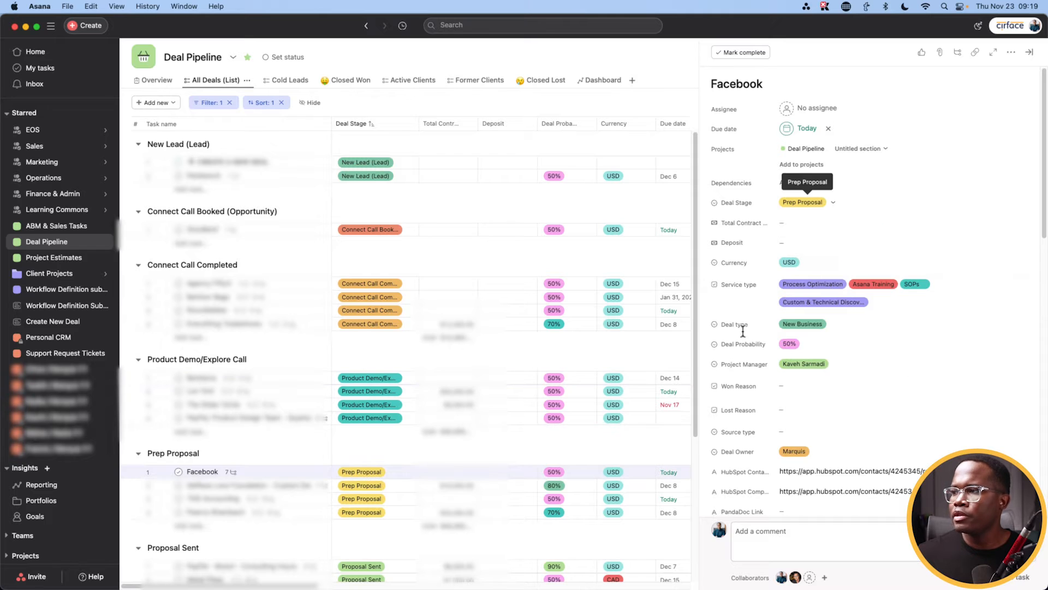
Step: Complete the thank-you email, Google folder, call recording, PandaDoc proposal and Explore call recording subtasks
scroll(743, 336, "down", 8)
scroll(744, 336, "down", 5)
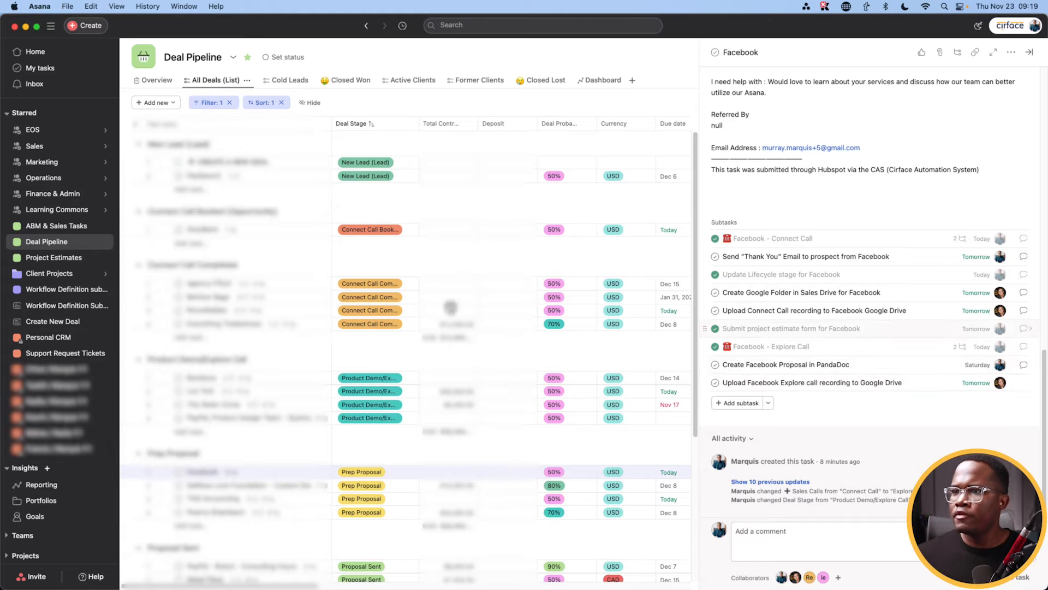
scroll(285, 357, "down", 3)
scroll(284, 361, "down", 6)
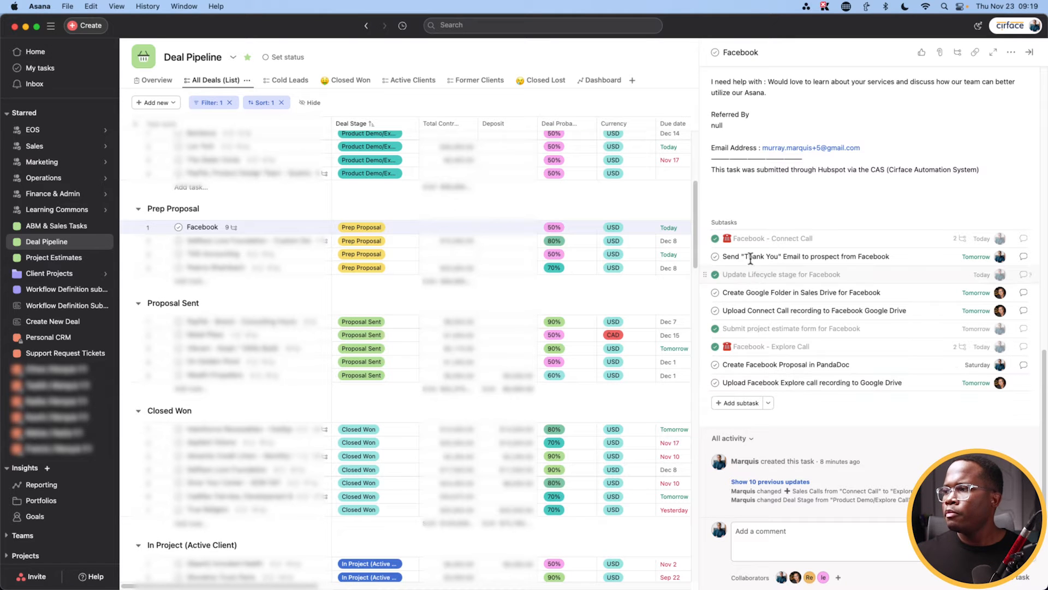
left_click(714, 257)
left_click(714, 292)
left_click(715, 310)
left_click(715, 364)
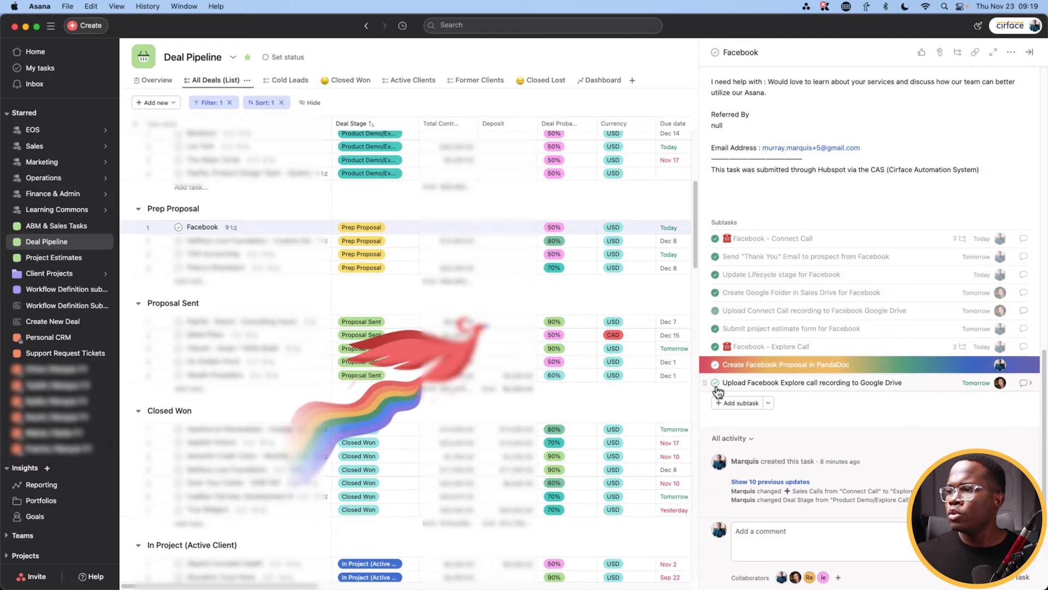
left_click(715, 382)
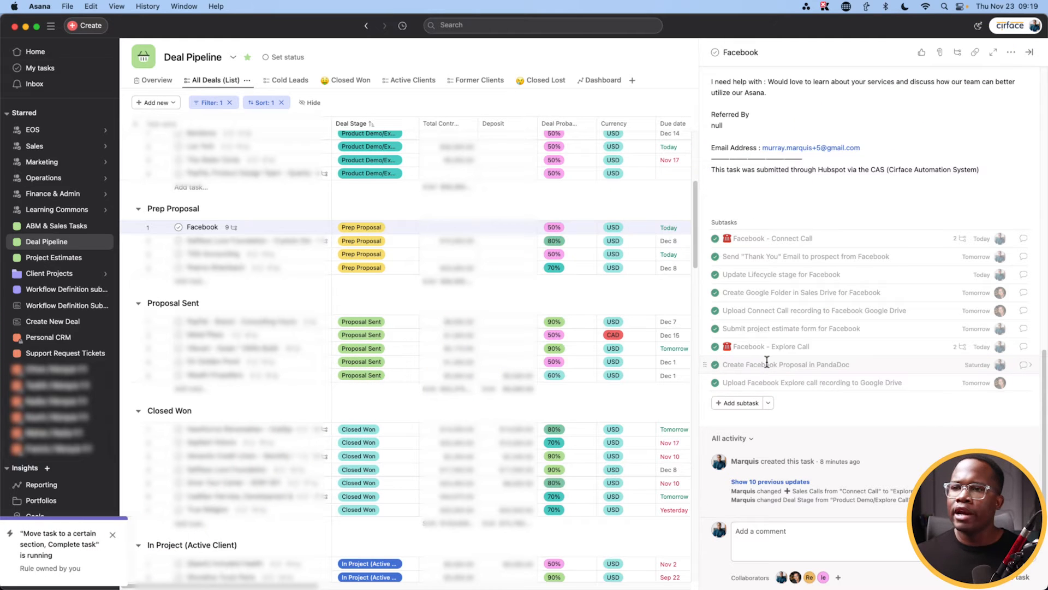
scroll(841, 327, "up", 10)
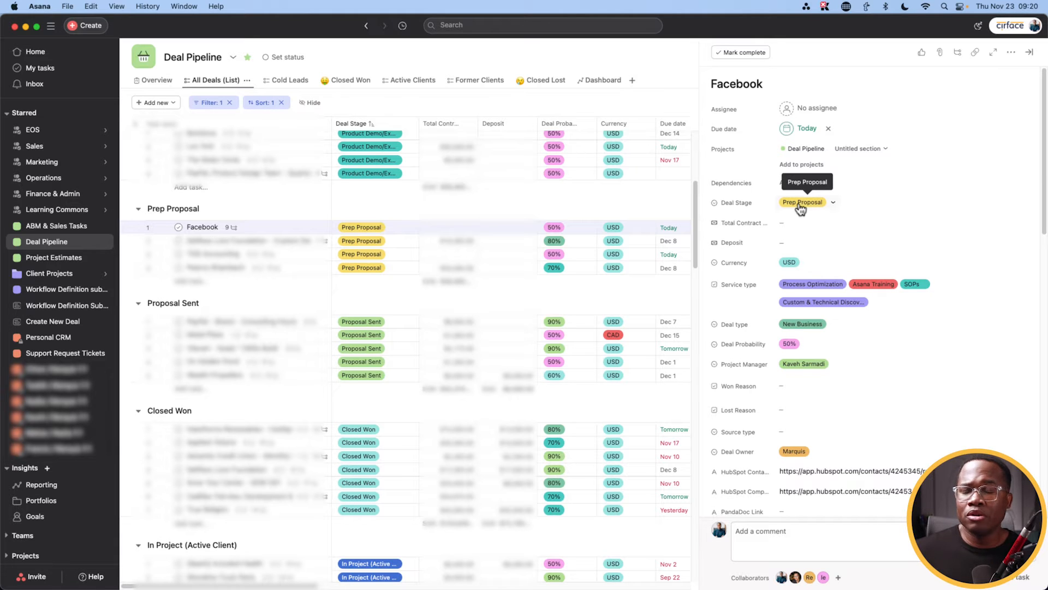
Step: Change the Facebook deal's Deal Stage to Proposal Sent
left_click(801, 206)
left_click(833, 251)
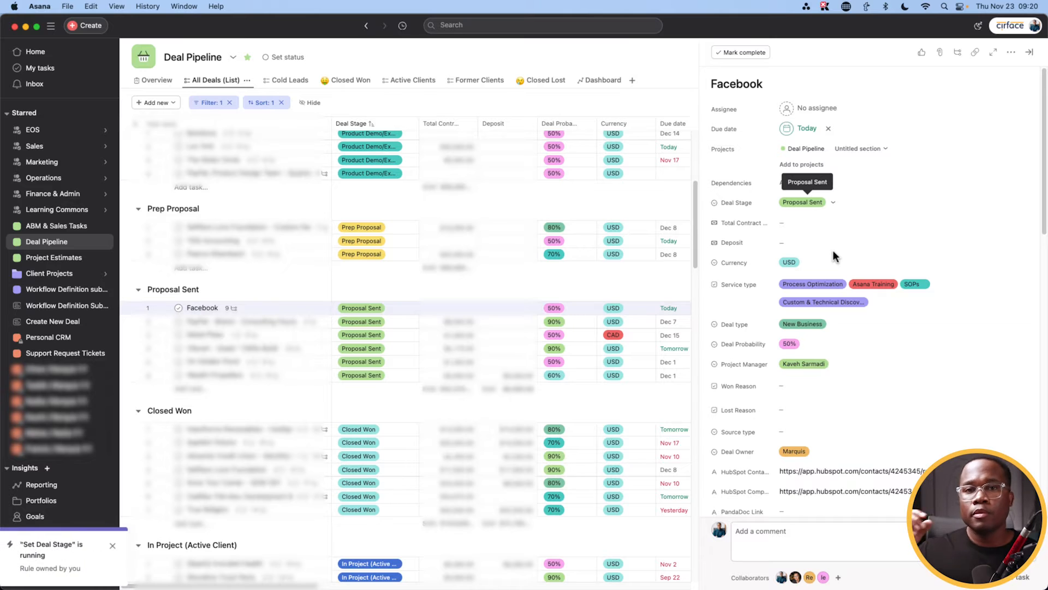
scroll(822, 333, "down", 10)
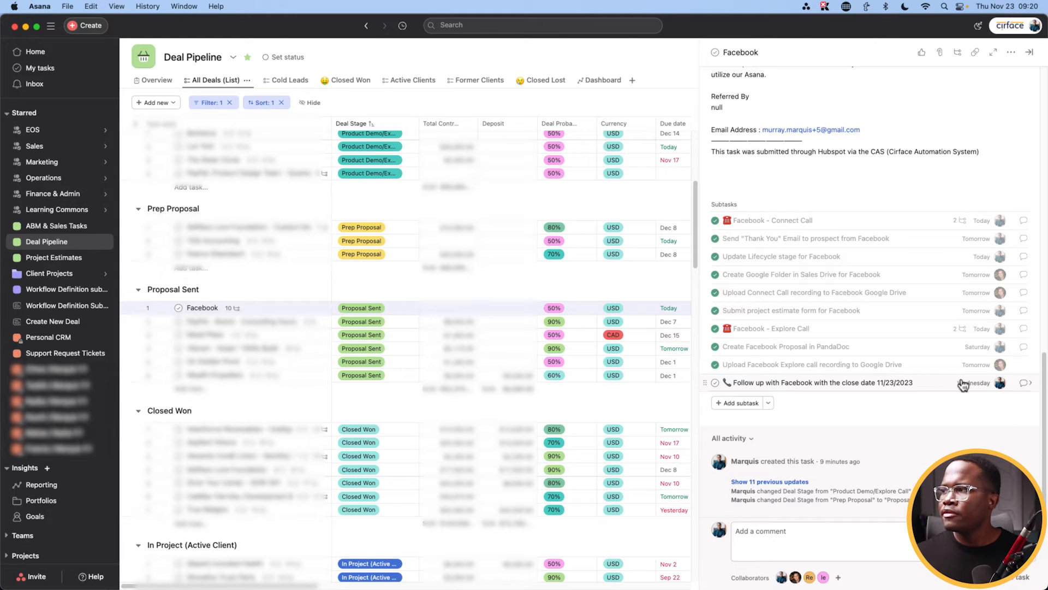
Step: Complete the 'Follow up with Facebook' subtask for the 11/23/2023 close date
mouse_move(964, 390)
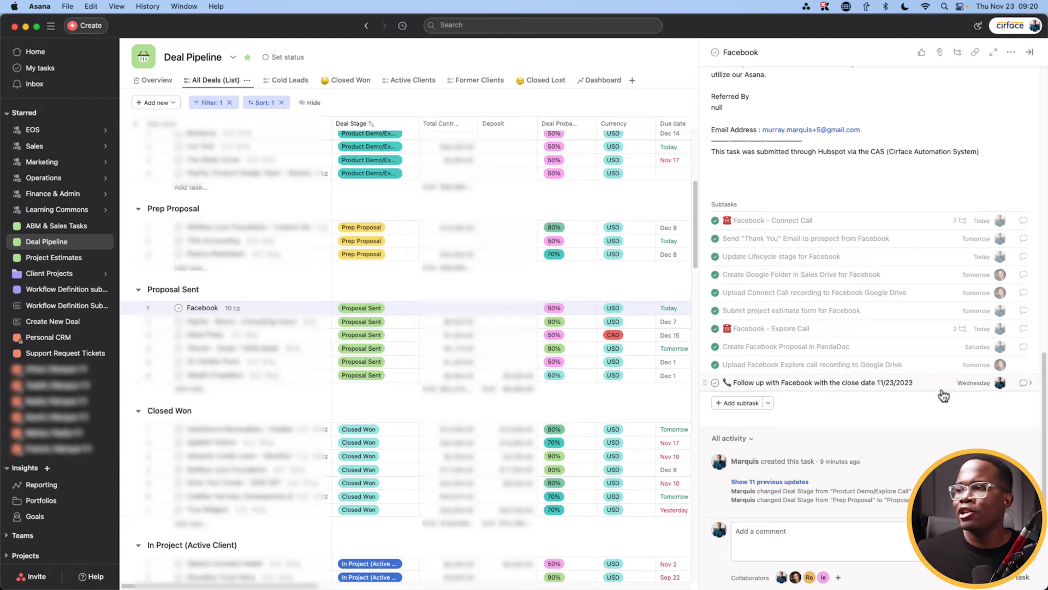
left_click(715, 383)
scroll(765, 387, "up", 10)
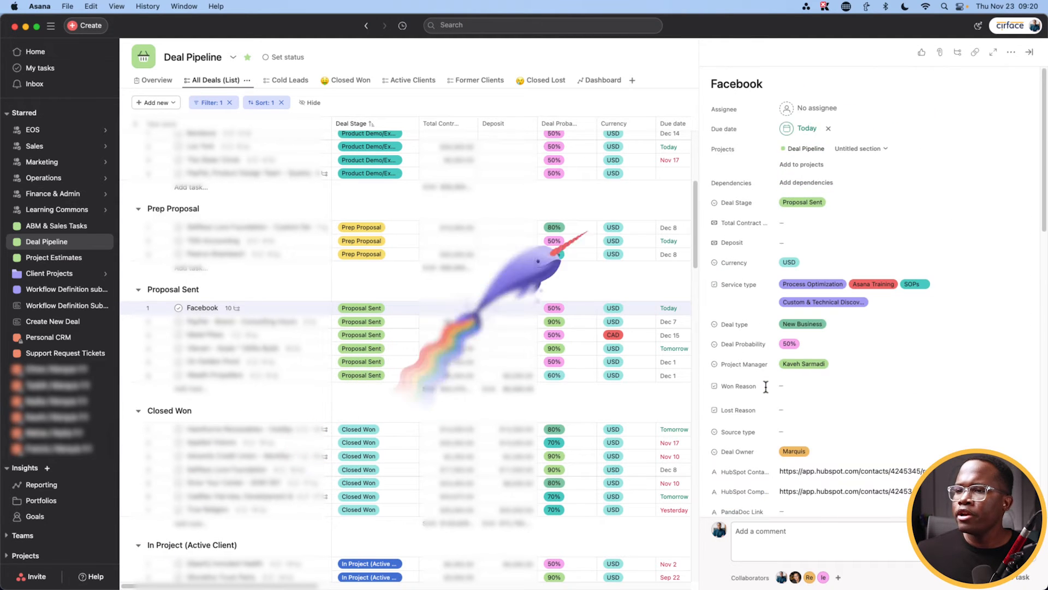
Step: Set the Facebook deal to Closed Won and review its new welcome-email, won-reason, invoice and project-plan subtasks
left_click(803, 203)
left_click(816, 267)
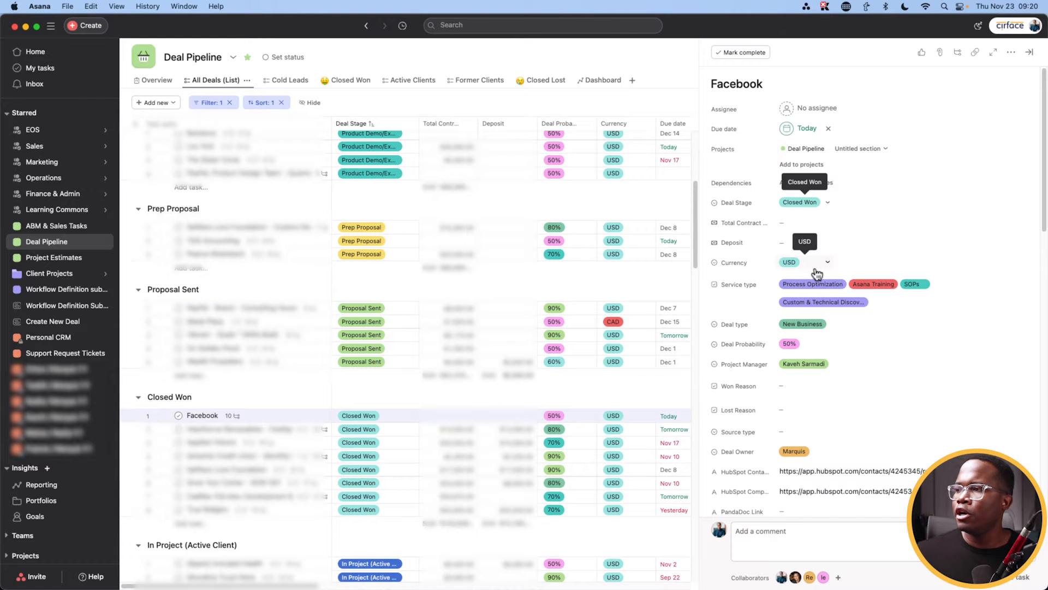
scroll(788, 349, "down", 10)
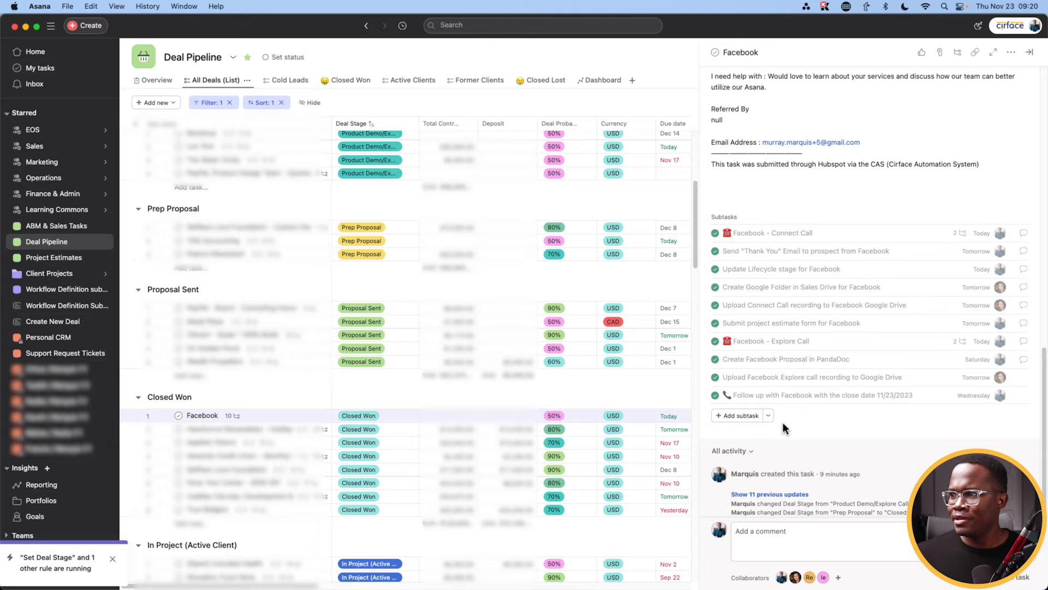
scroll(783, 428, "down", 5)
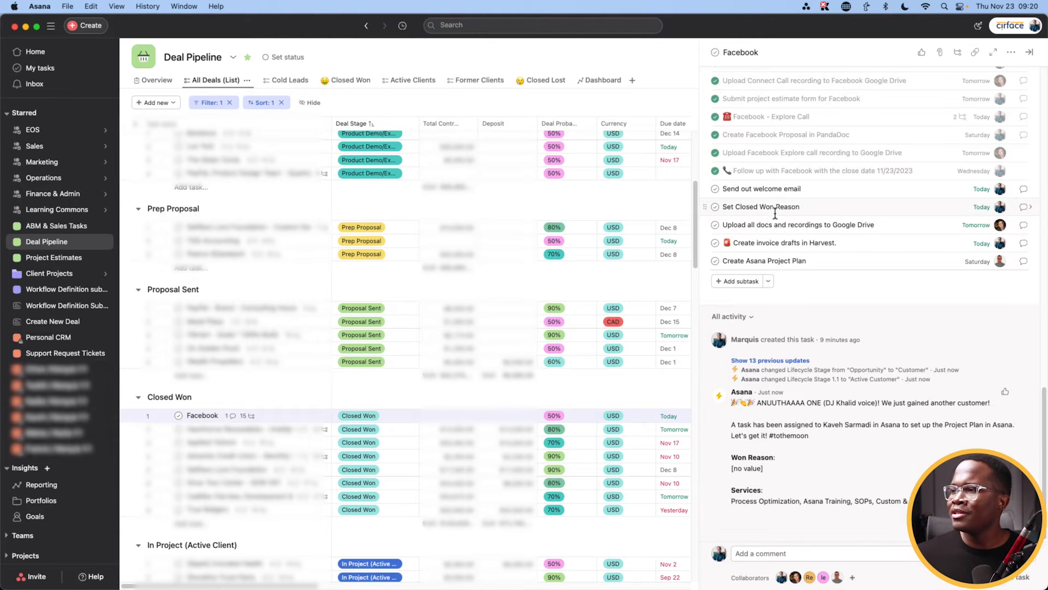
scroll(773, 219, "up", 7)
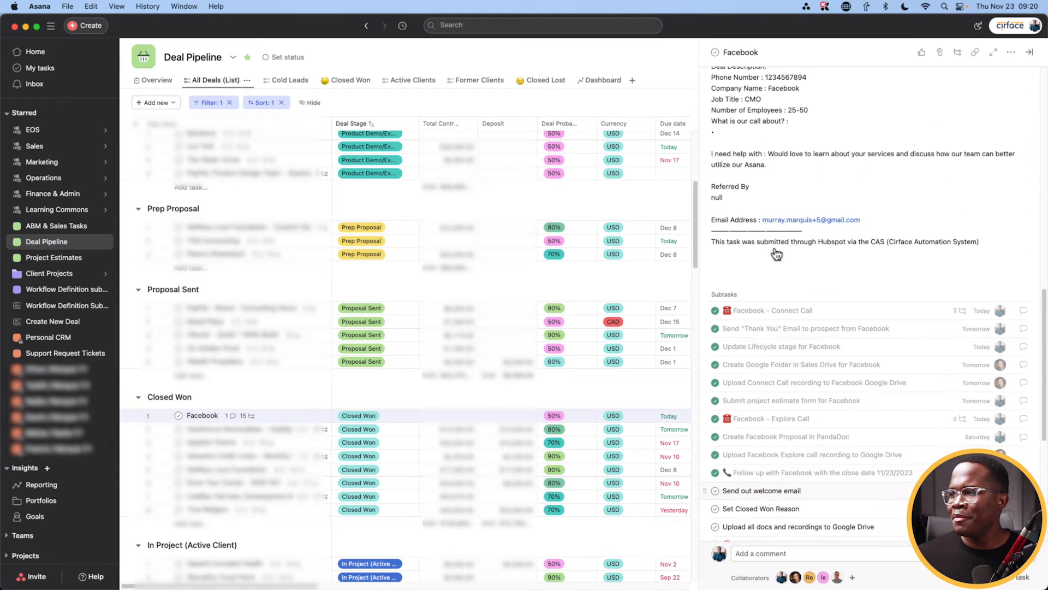
scroll(760, 439, "down", 2)
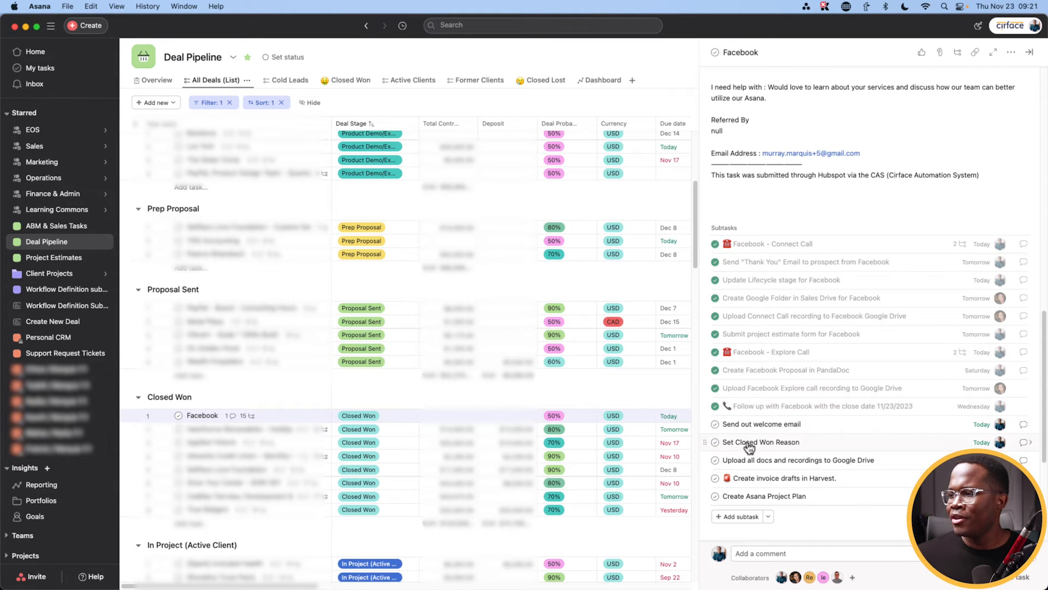
scroll(782, 443, "up", 1)
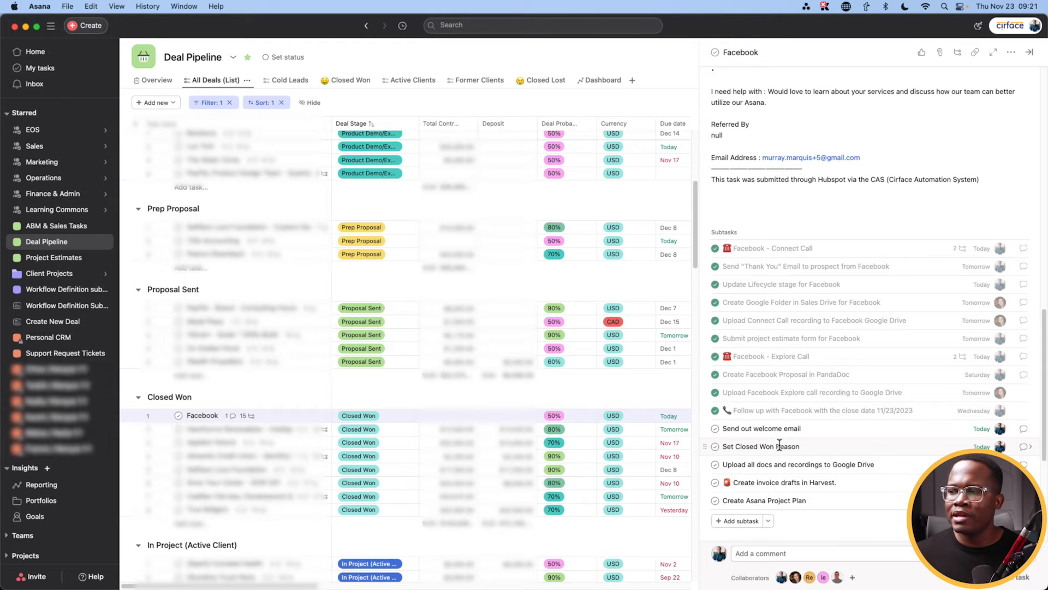
scroll(778, 446, "up", 10)
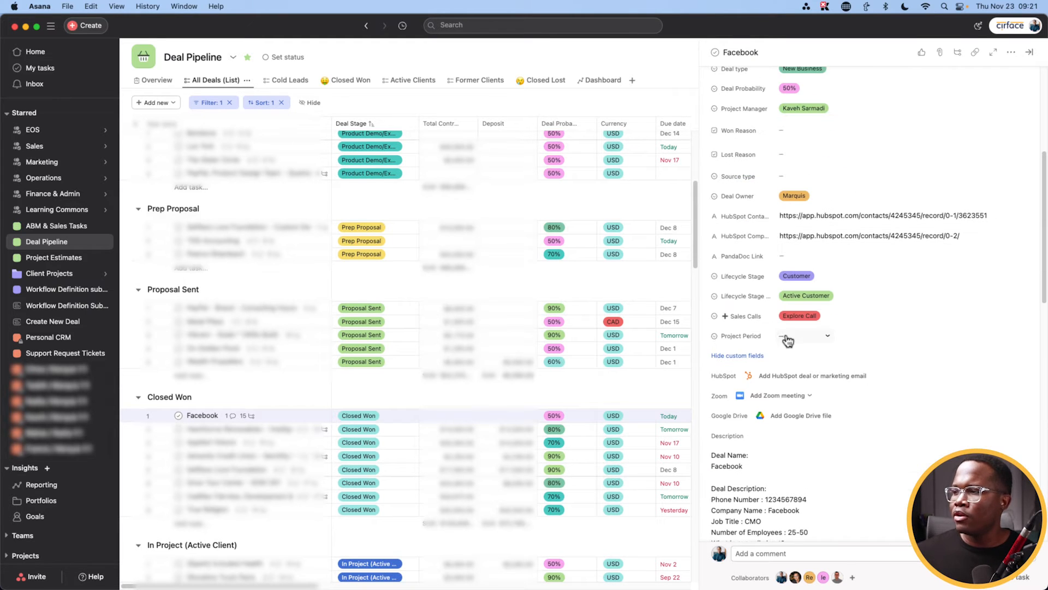
scroll(785, 234, "up", 2)
left_click(785, 208)
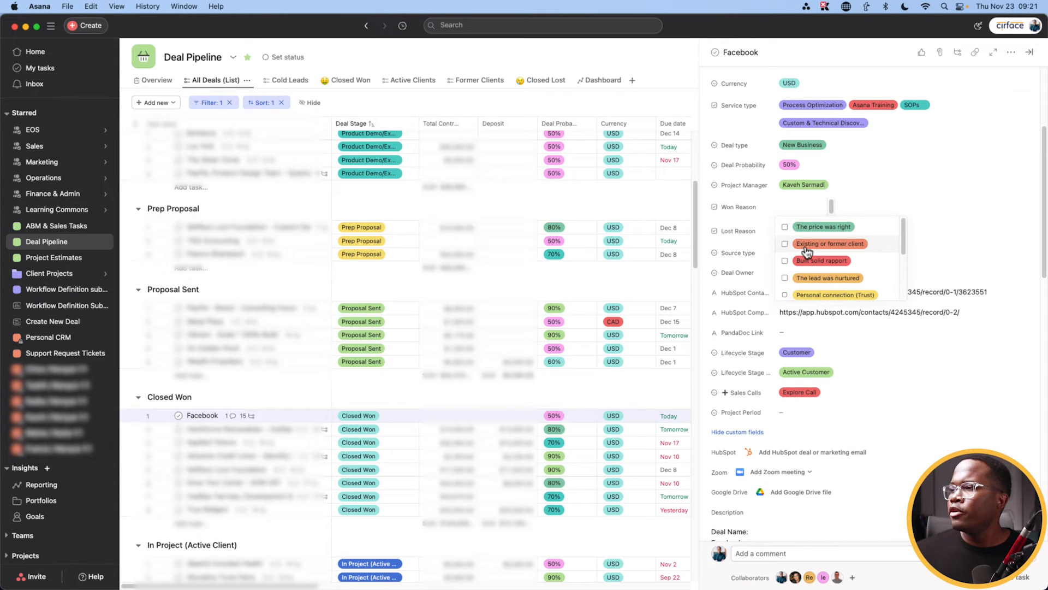
left_click(785, 261)
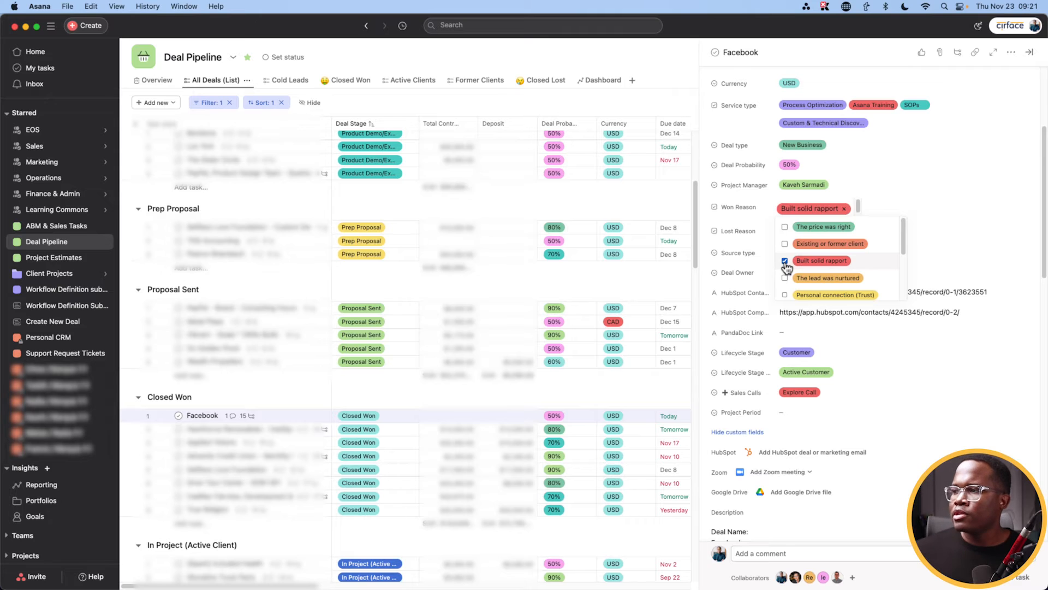
scroll(785, 263, "down", 1)
left_click(803, 190)
scroll(786, 235, "down", 2)
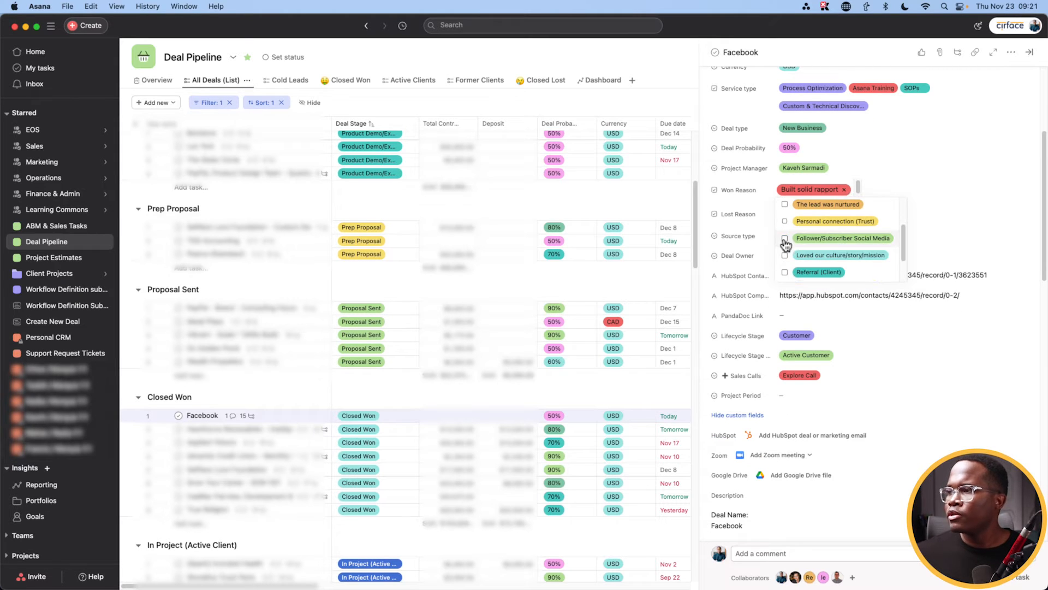
left_click(785, 243)
scroll(786, 244, "down", 1)
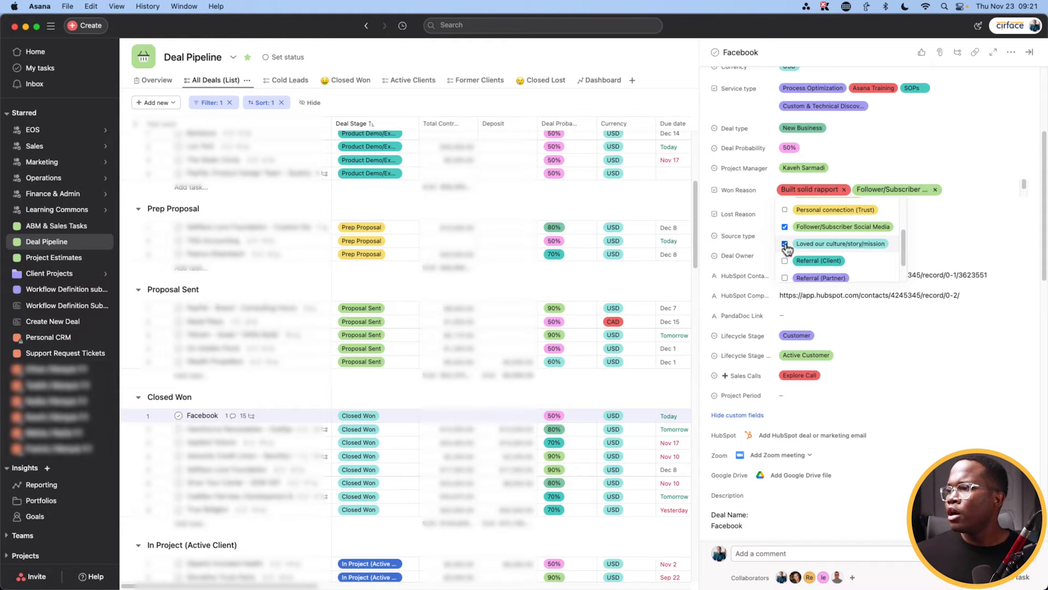
scroll(731, 294, "down", 5)
scroll(755, 347, "down", 15)
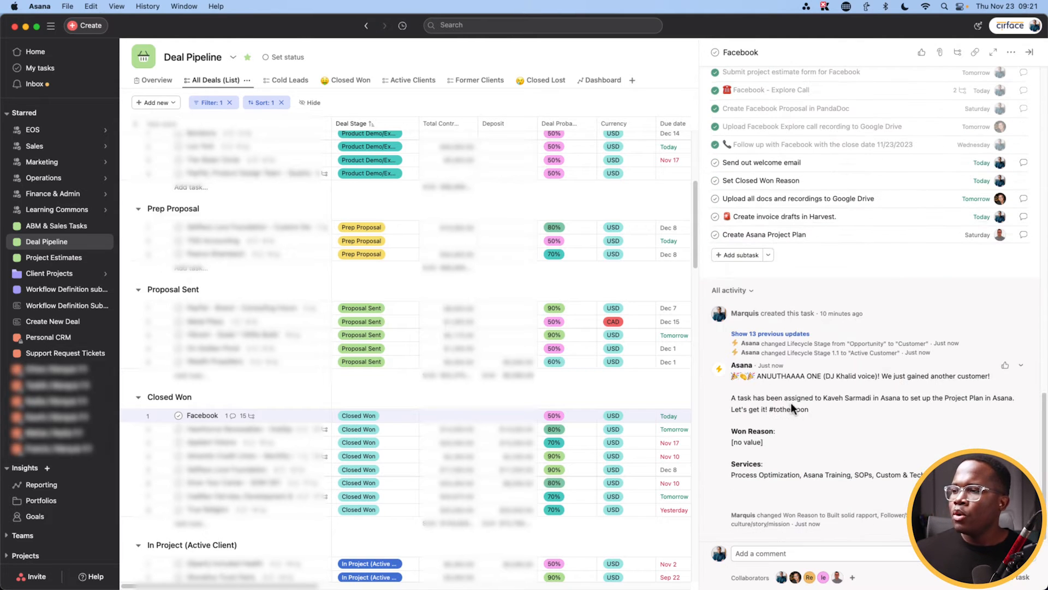
left_click_drag(769, 442, 734, 439)
left_click(747, 439)
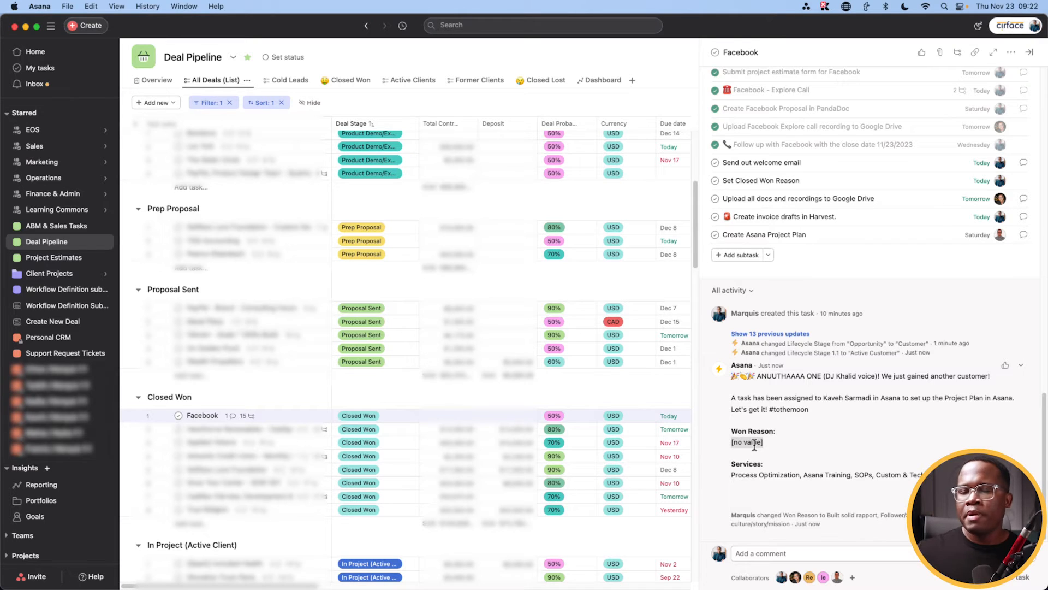
scroll(819, 379, "up", 10)
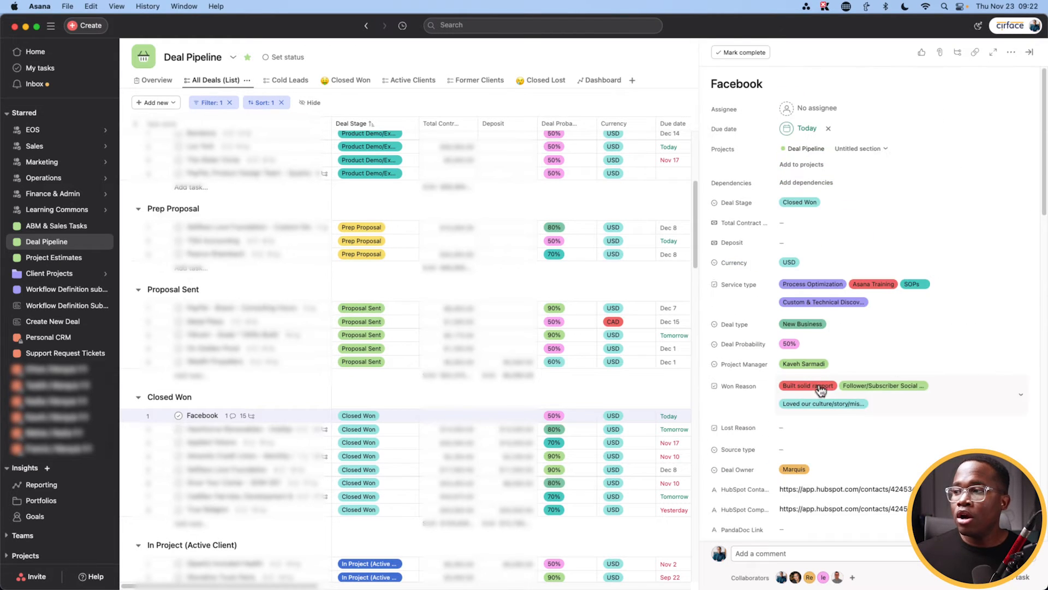
scroll(819, 383, "down", 4)
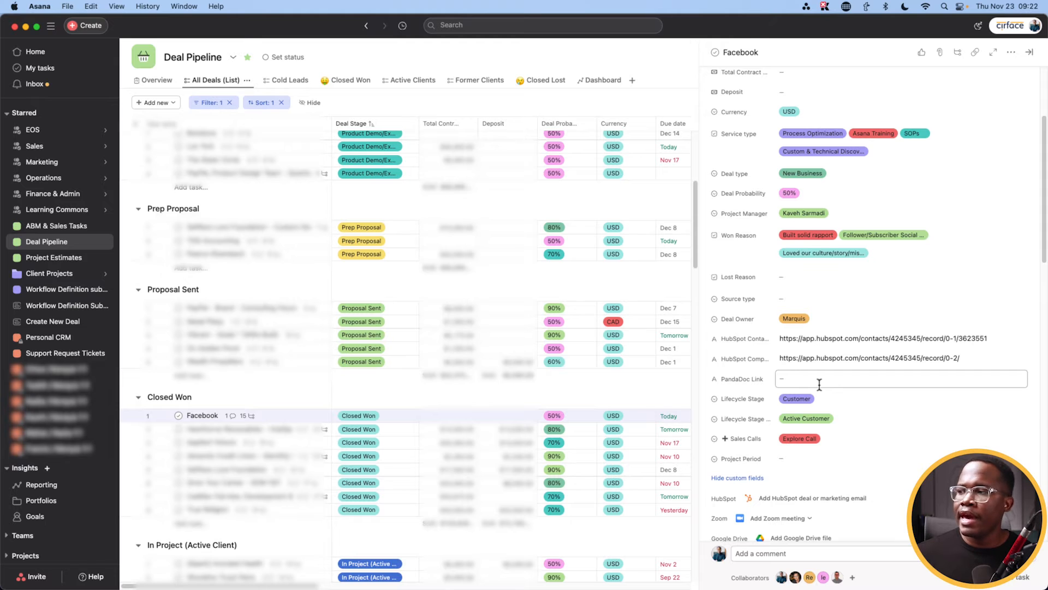
left_click_drag(801, 338, 903, 339)
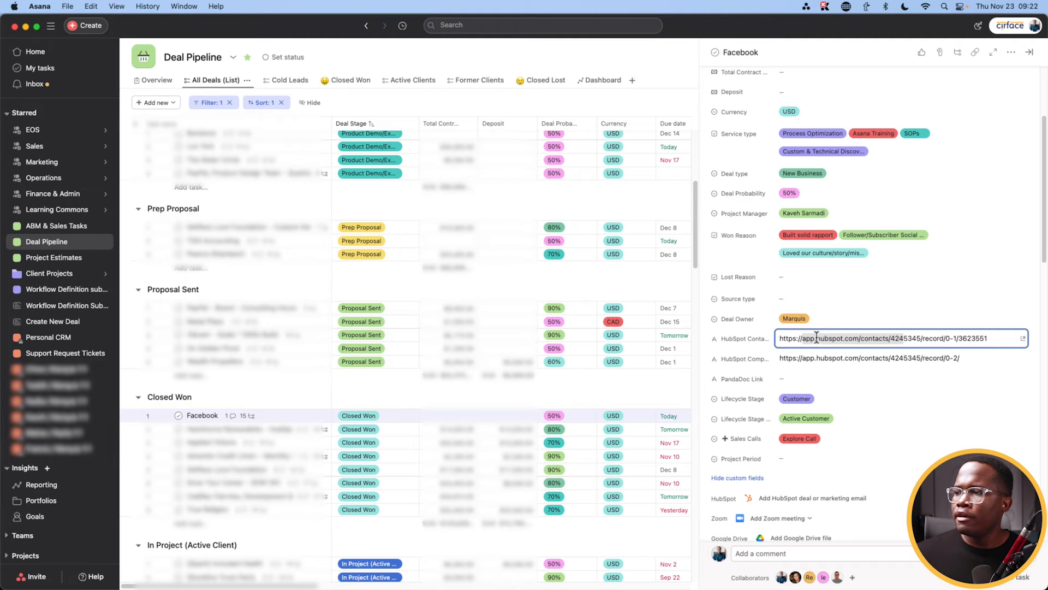
left_click_drag(801, 359, 864, 358)
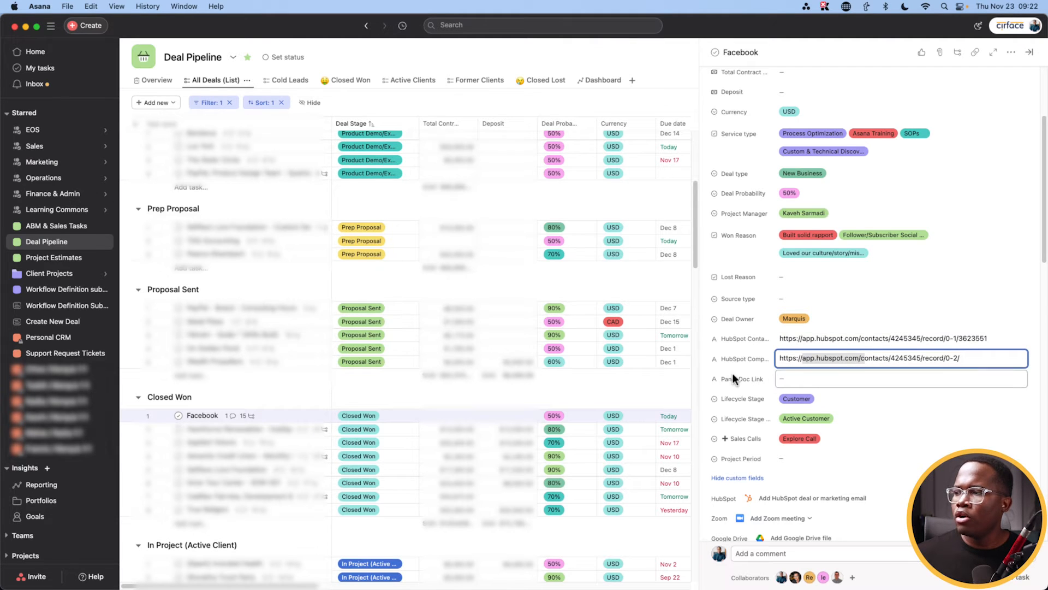
scroll(732, 372, "down", 10)
scroll(732, 373, "down", 8)
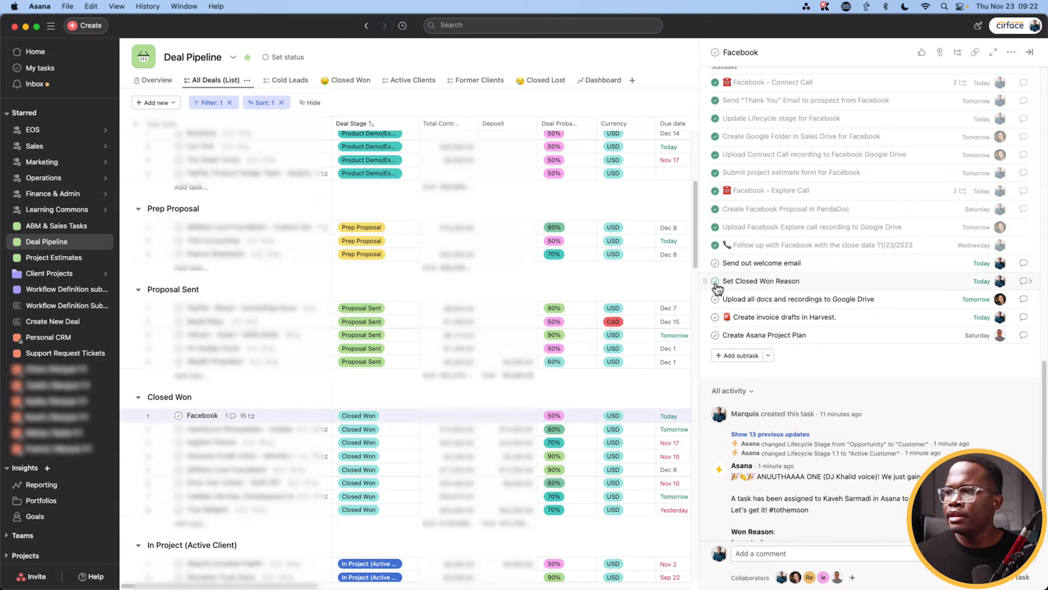
Step: Complete the Set Closed Won Reason, Upload all docs, Create invoice drafts and Create Asana Project Plan subtasks
left_click(715, 281)
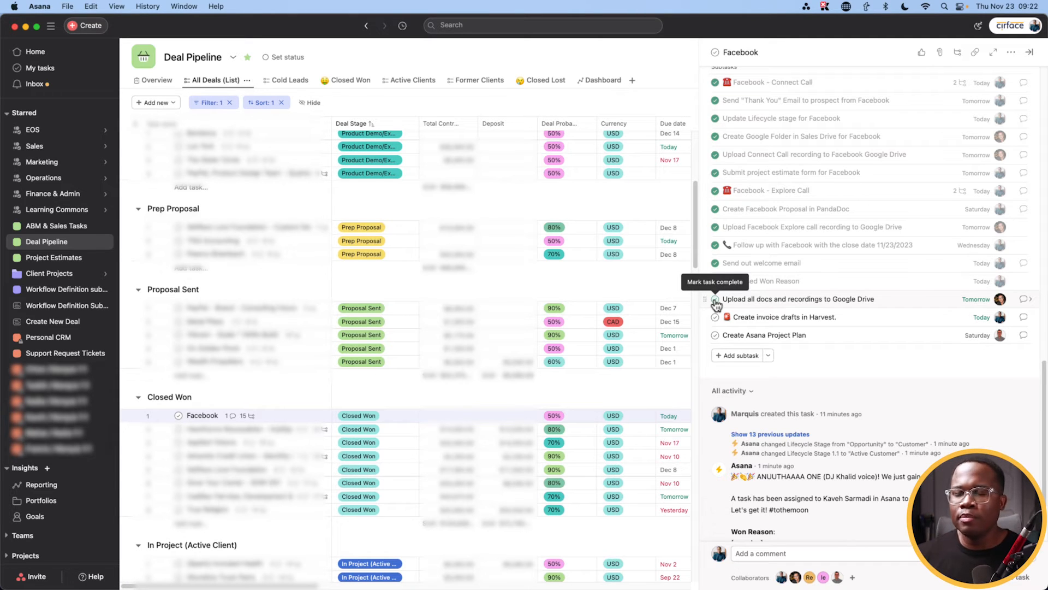
left_click(715, 300)
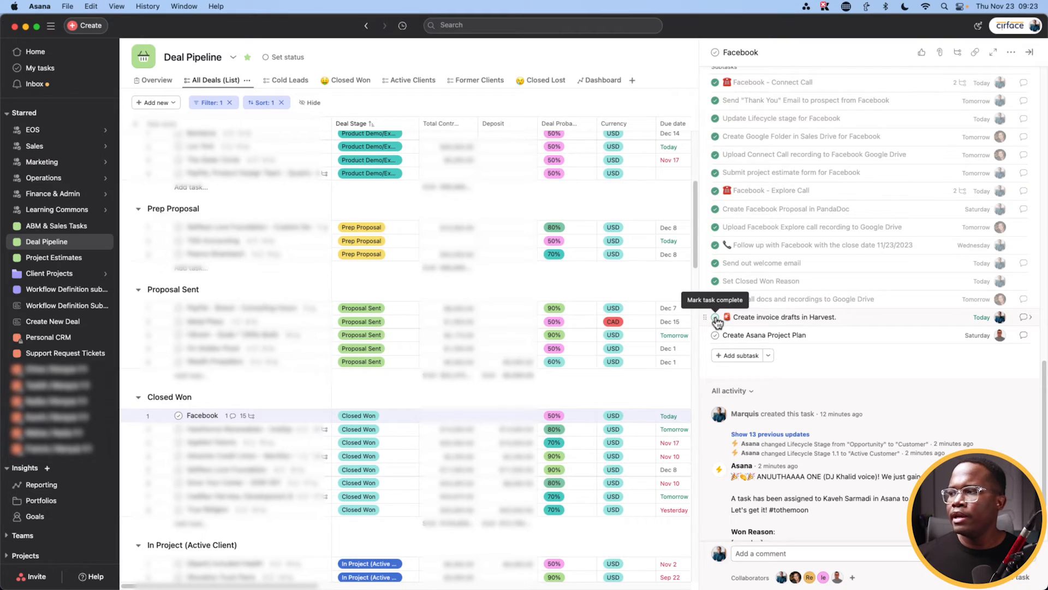
left_click(715, 318)
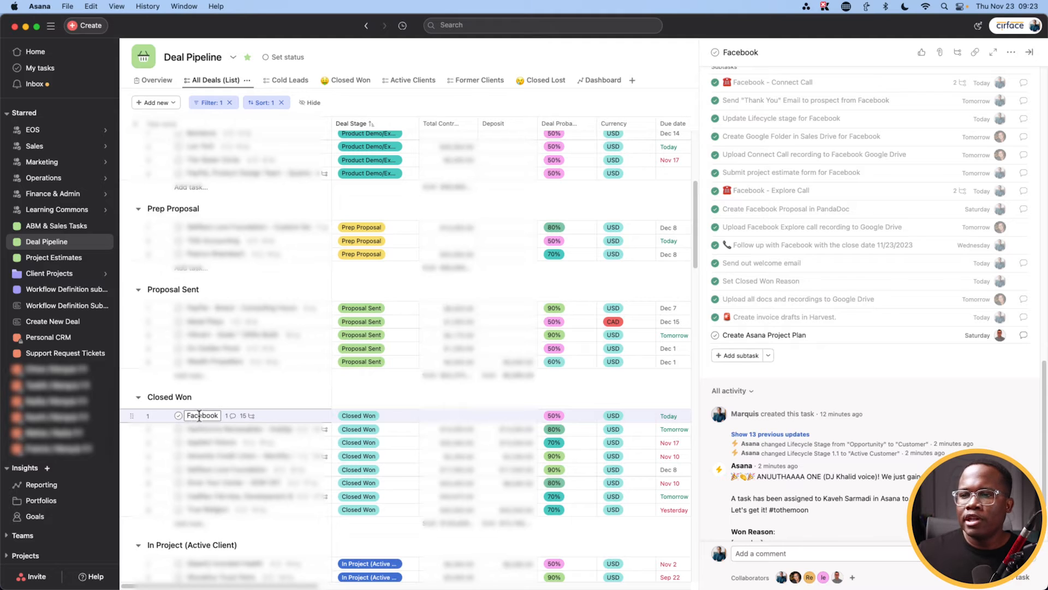
left_click_drag(190, 416, 209, 417)
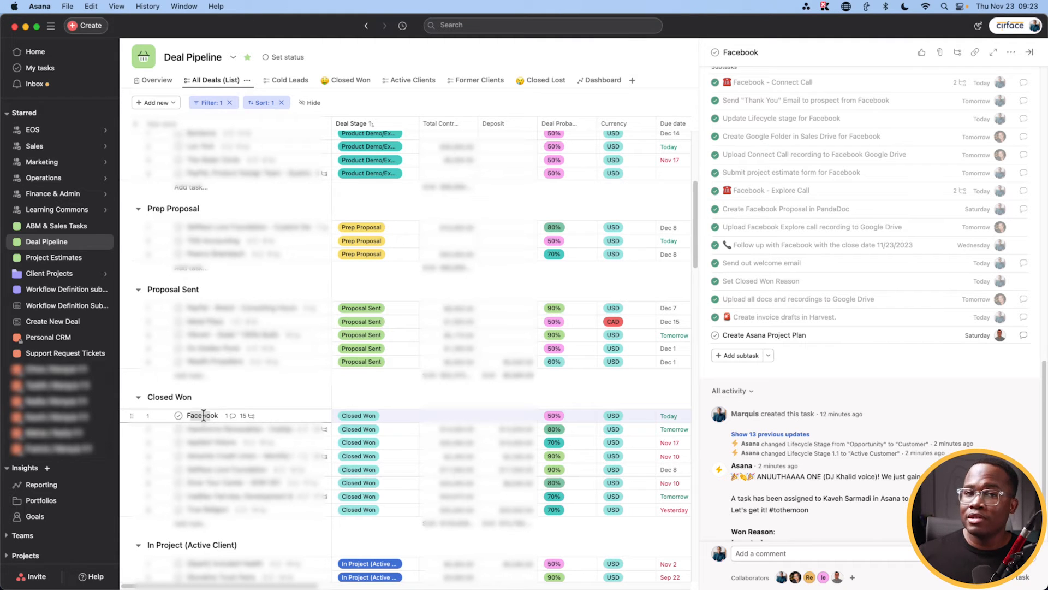
left_click(715, 335)
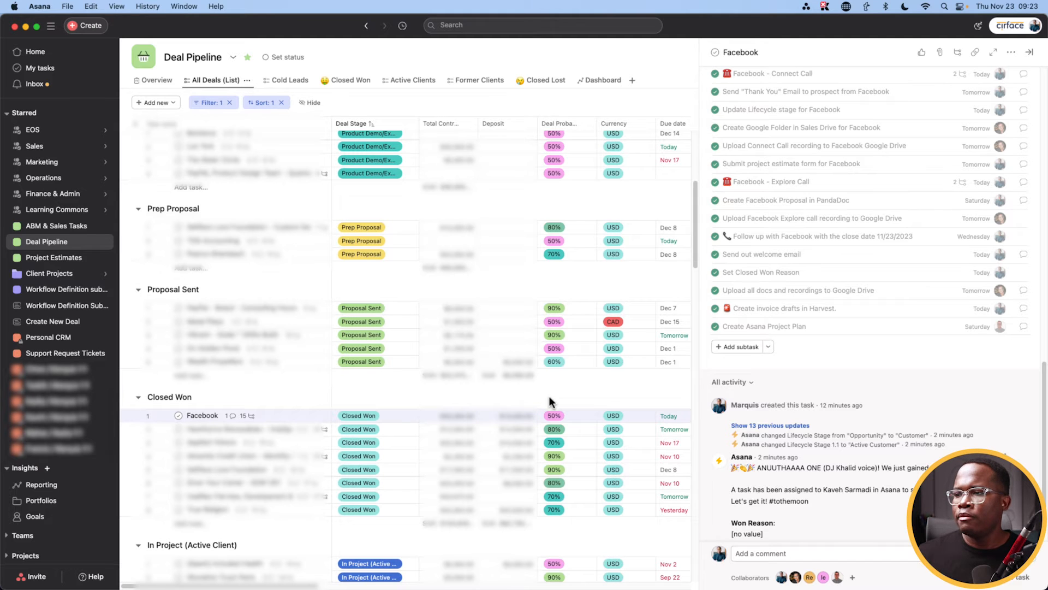
Step: Set the Facebook deal's Deal Probability to 90%
left_click(555, 416)
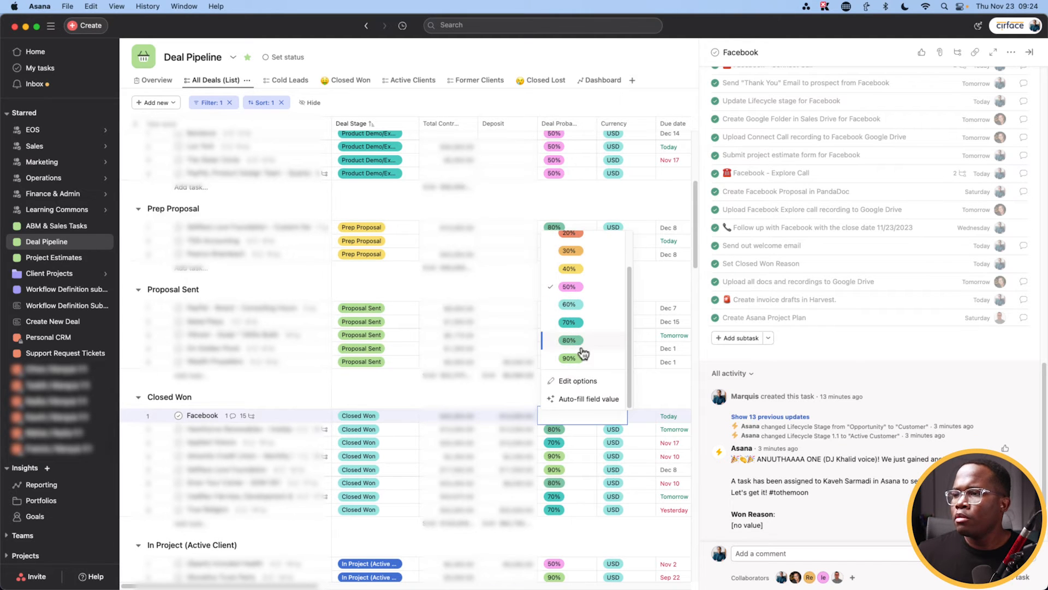
left_click(578, 359)
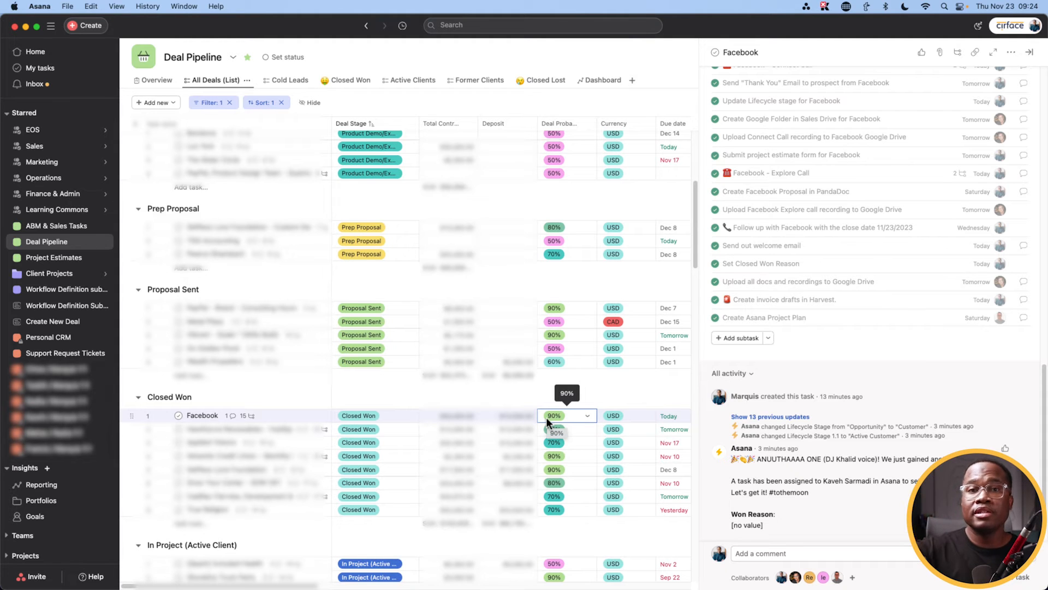
scroll(859, 535, "up", 1)
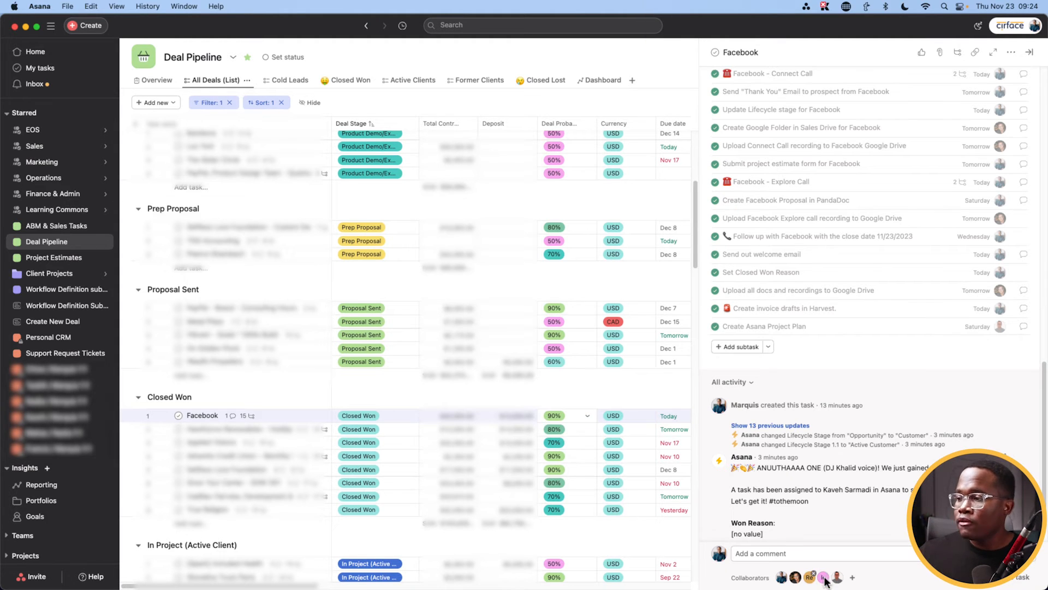
Step: Change the Facebook deal's due date to December 22, 2023
mouse_move(823, 580)
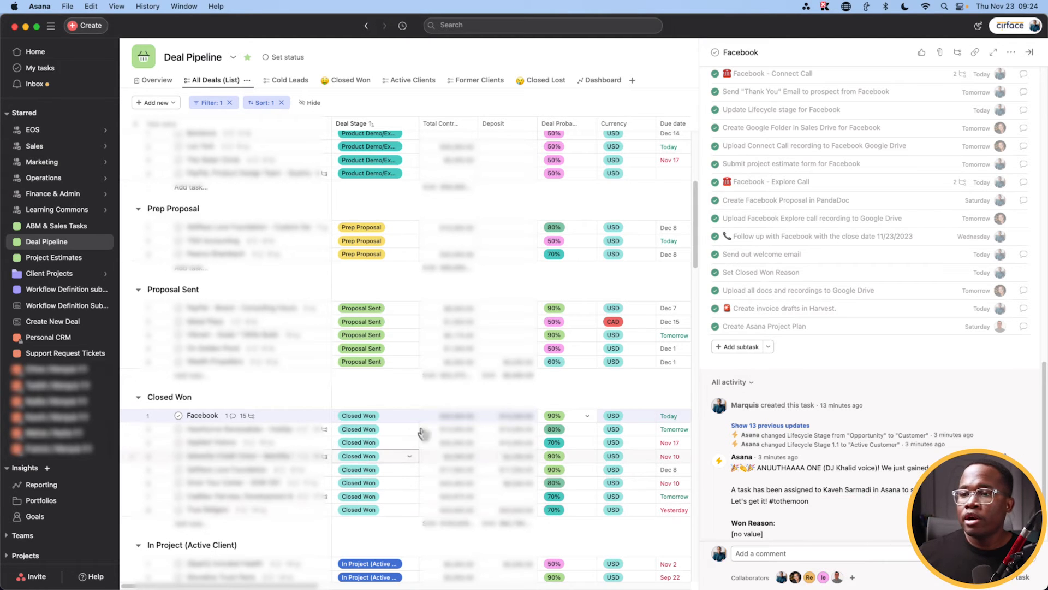
left_click(676, 419)
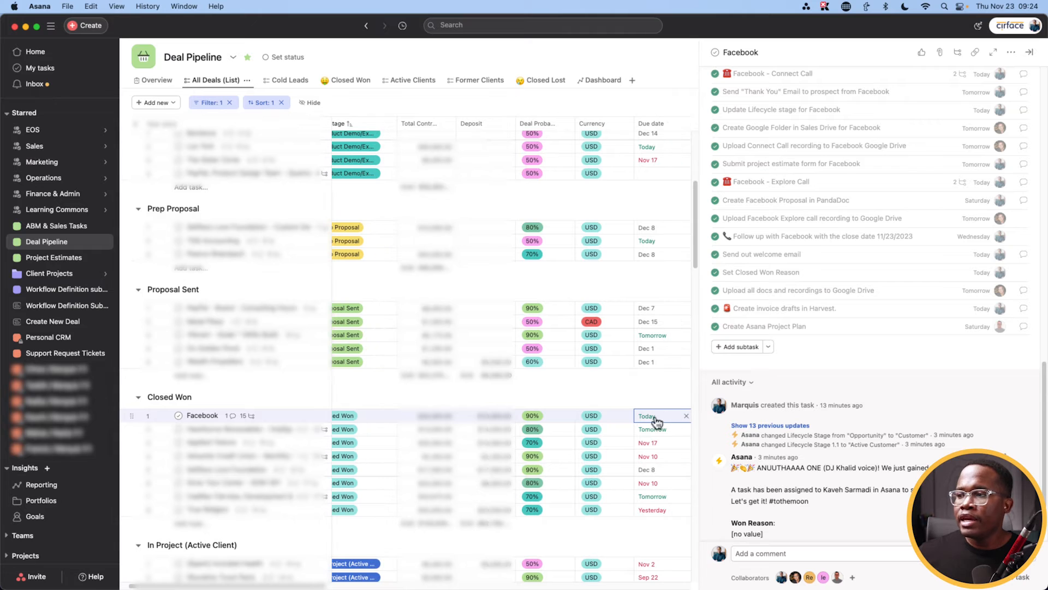
left_click(652, 418)
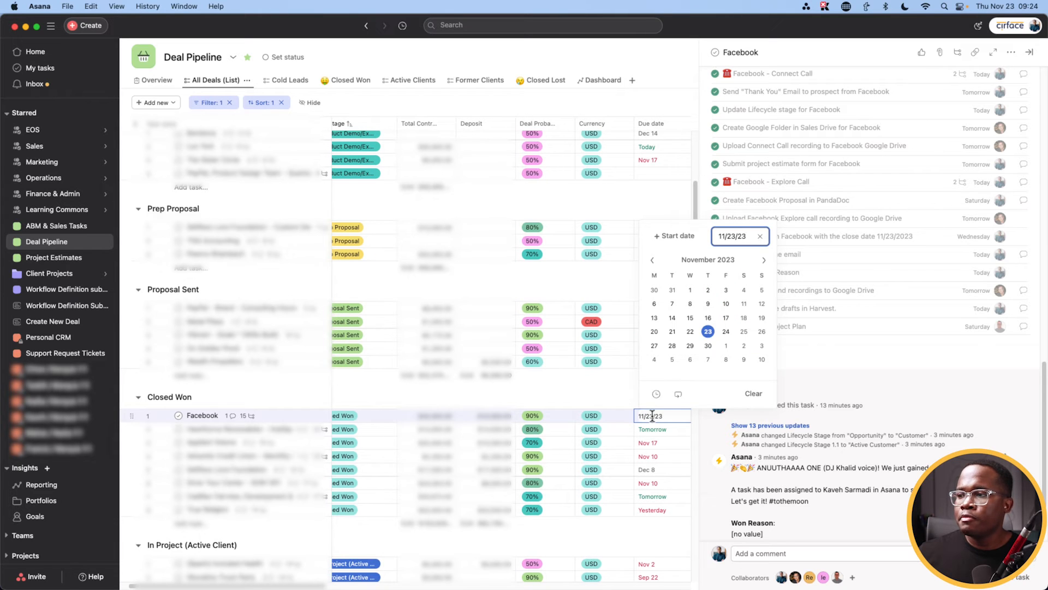
left_click(764, 261)
left_click(726, 331)
left_click(818, 448)
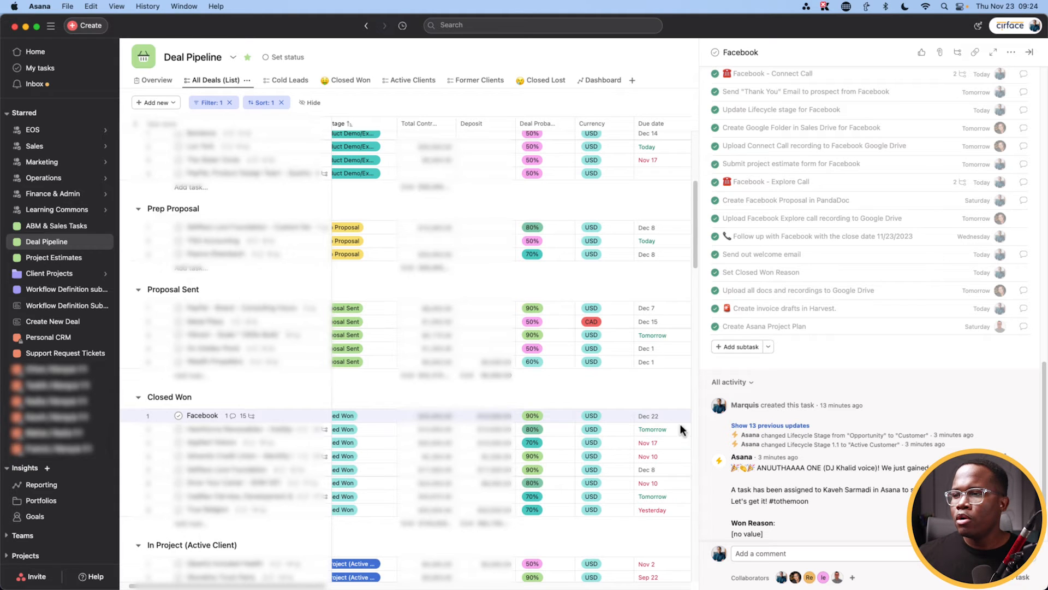
Step: Verify the 90% probability and return to the Facebook deal's project period field
left_click(538, 419)
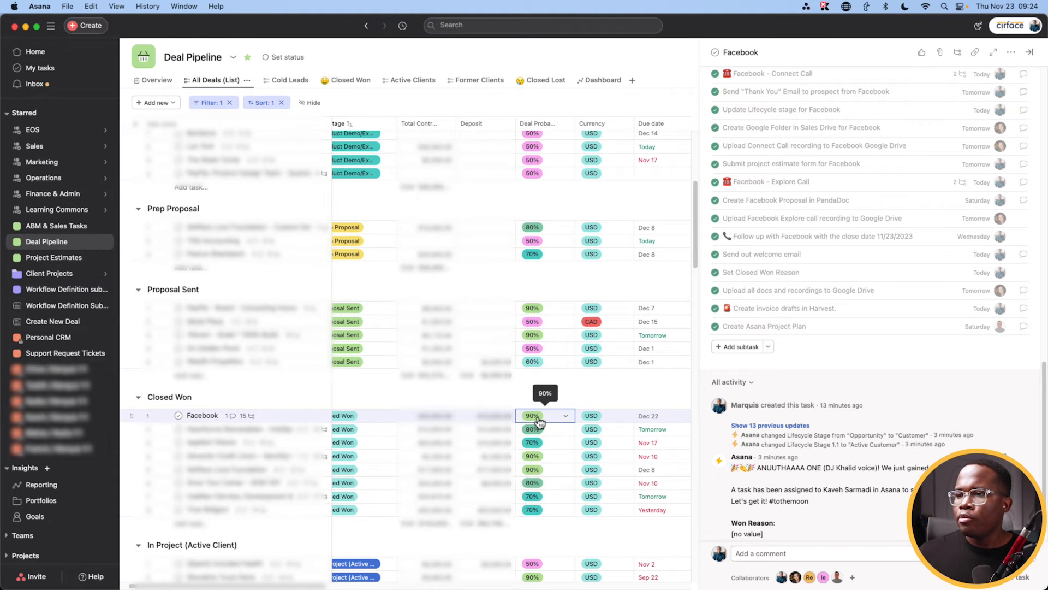
left_click(260, 418)
scroll(758, 397, "up", 5)
scroll(758, 397, "up", 3)
left_click(788, 355)
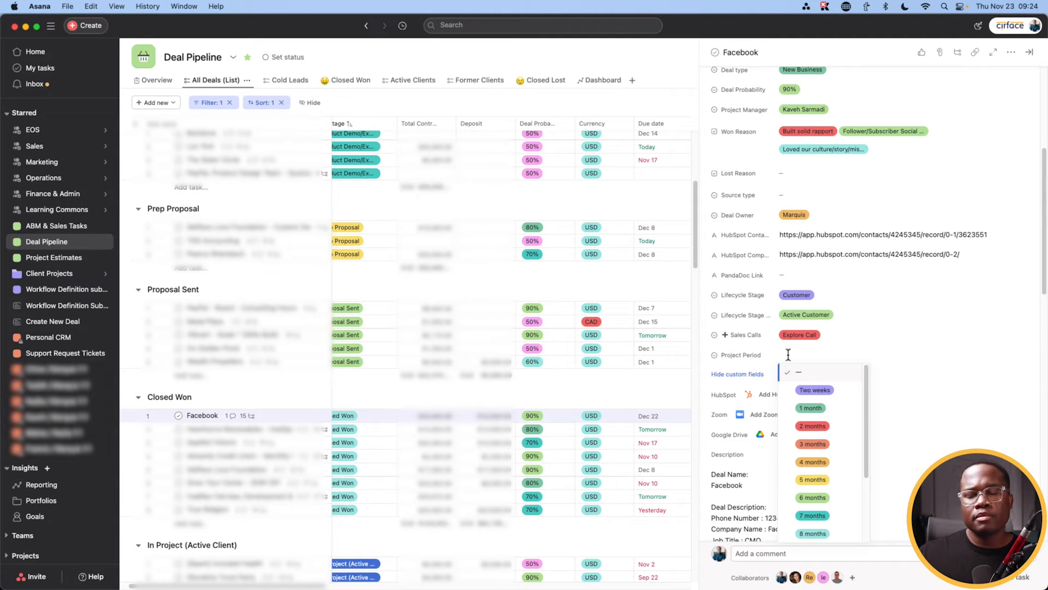
Step: Choose 3 months as the Facebook deal's Project Period
left_click(817, 445)
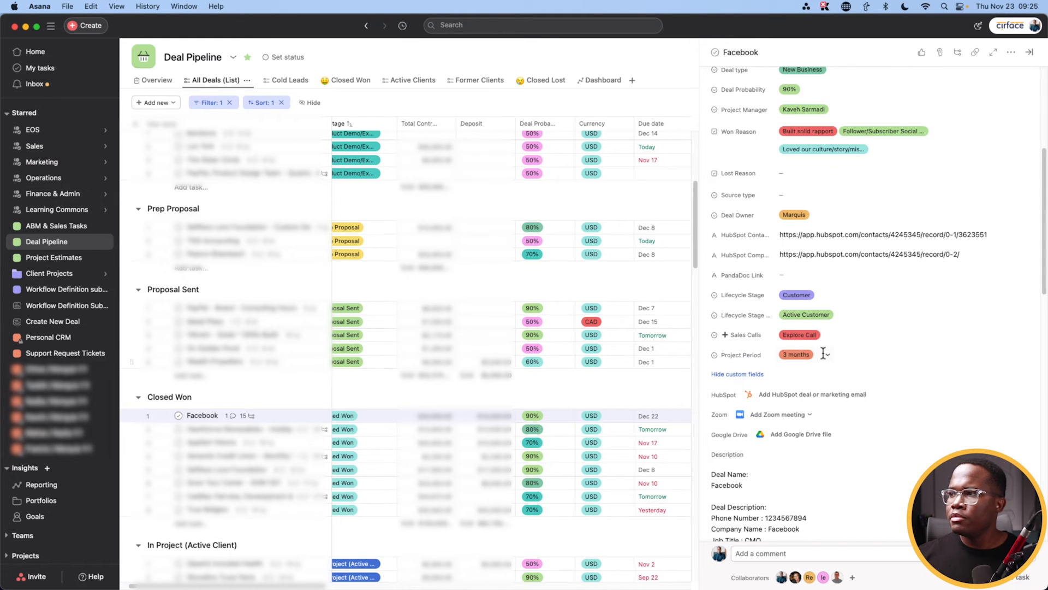
scroll(824, 354, "up", 5)
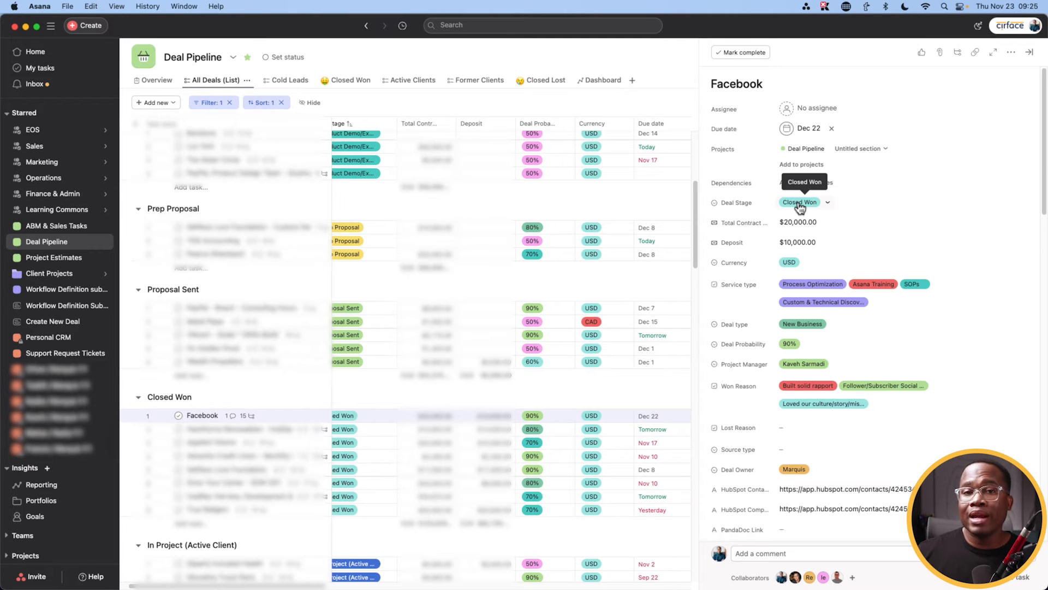
Step: Move the Facebook deal to the In Project (Active Client) stage
left_click(800, 203)
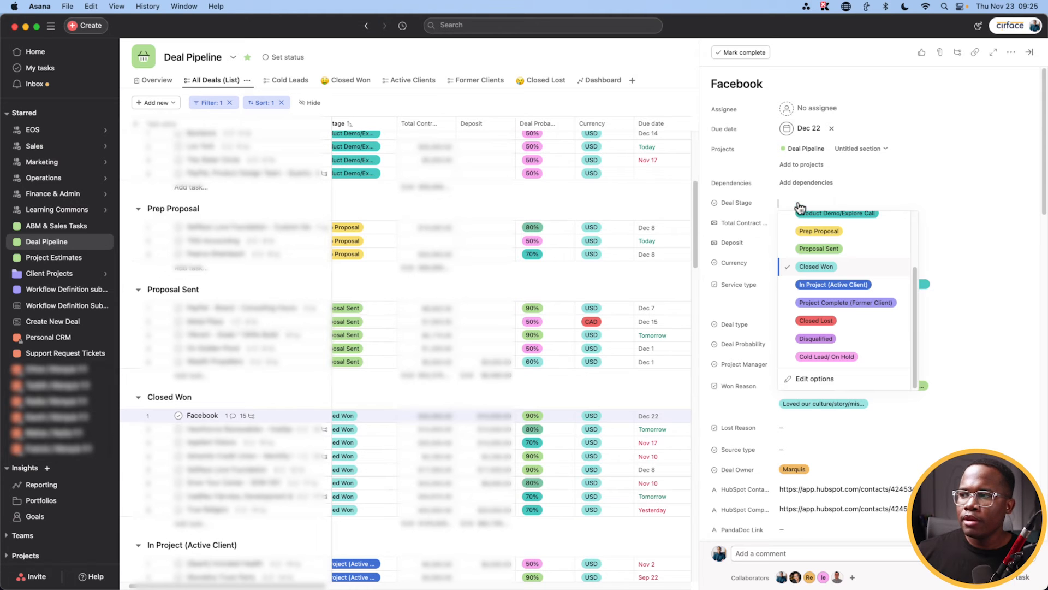
left_click(818, 285)
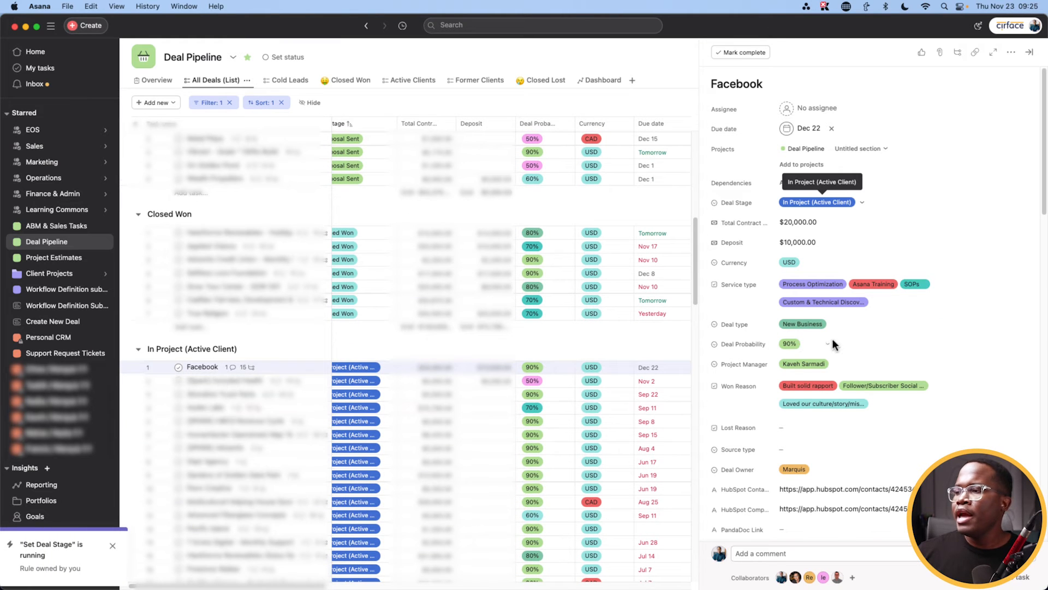
scroll(831, 341, "down", 10)
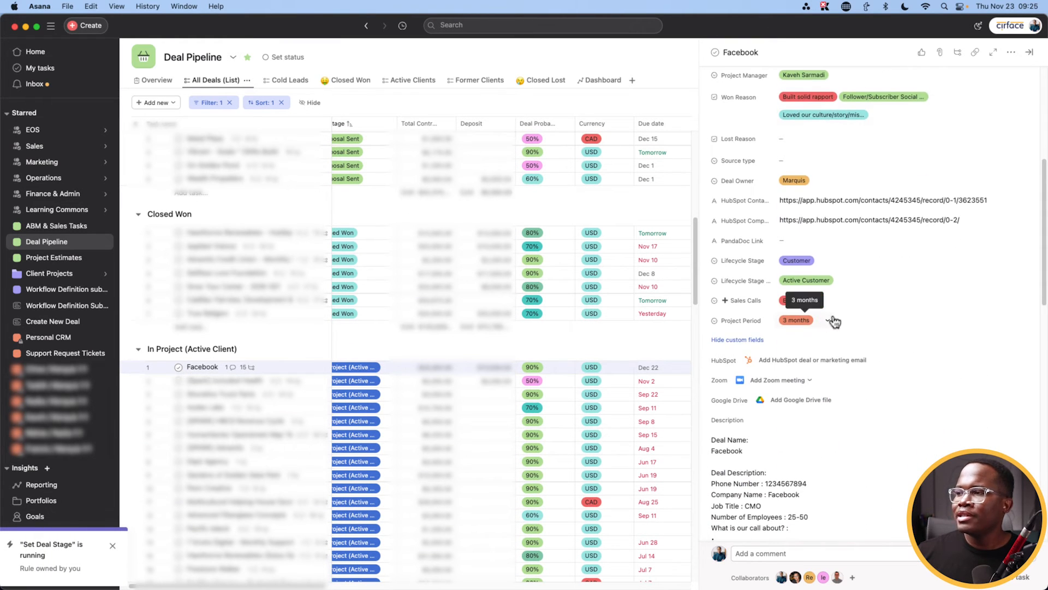
scroll(829, 323, "down", 1)
Step: Confirm the lifecycle stage stays Customer, then bring up the Deal Stage choices again
left_click(798, 242)
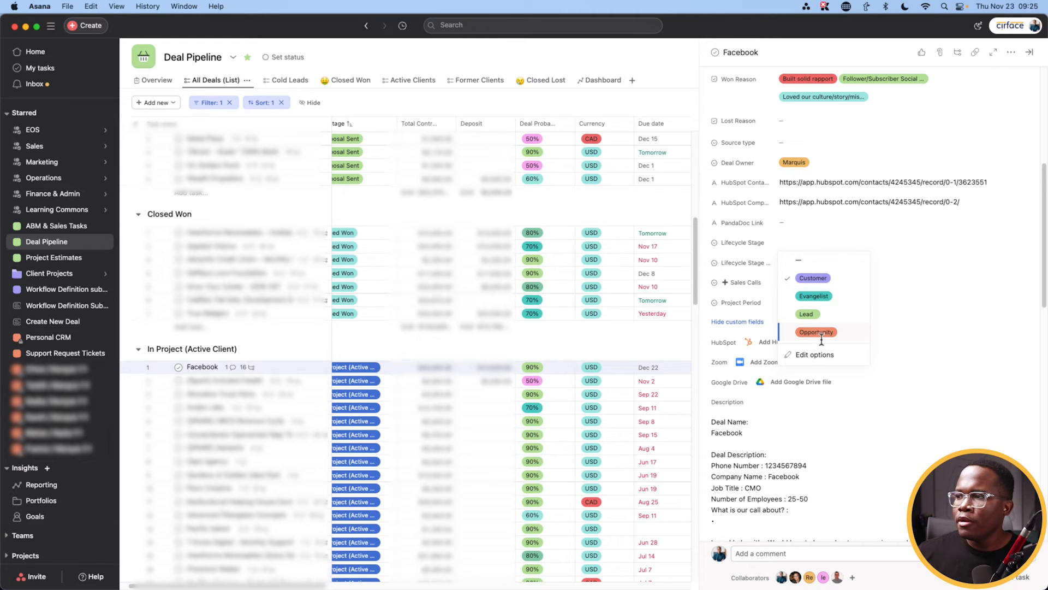
left_click(948, 315)
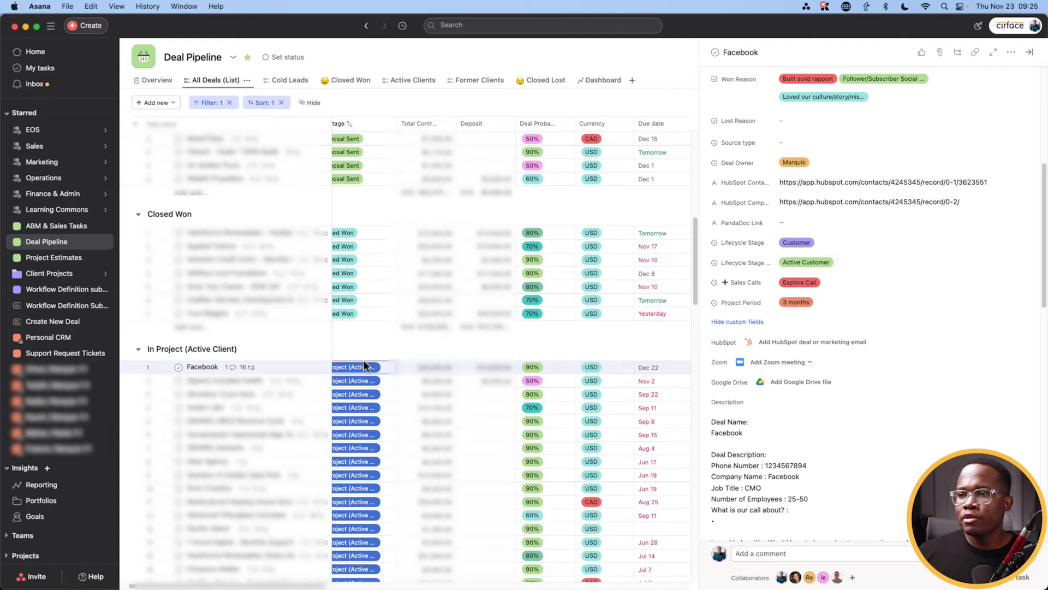
scroll(242, 377, "down", 5)
scroll(242, 376, "up", 3)
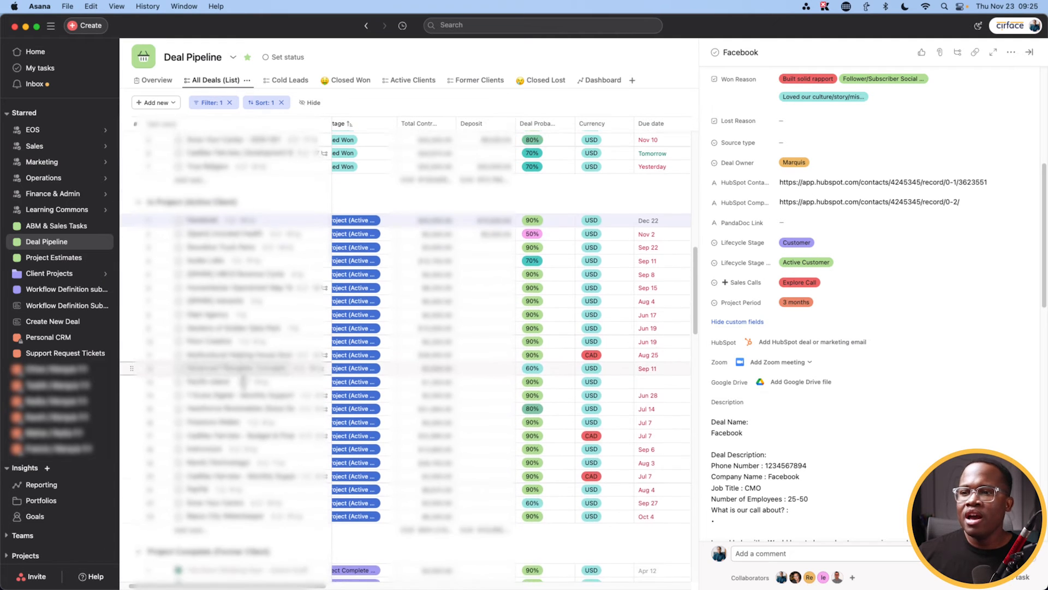
scroll(754, 347, "up", 6)
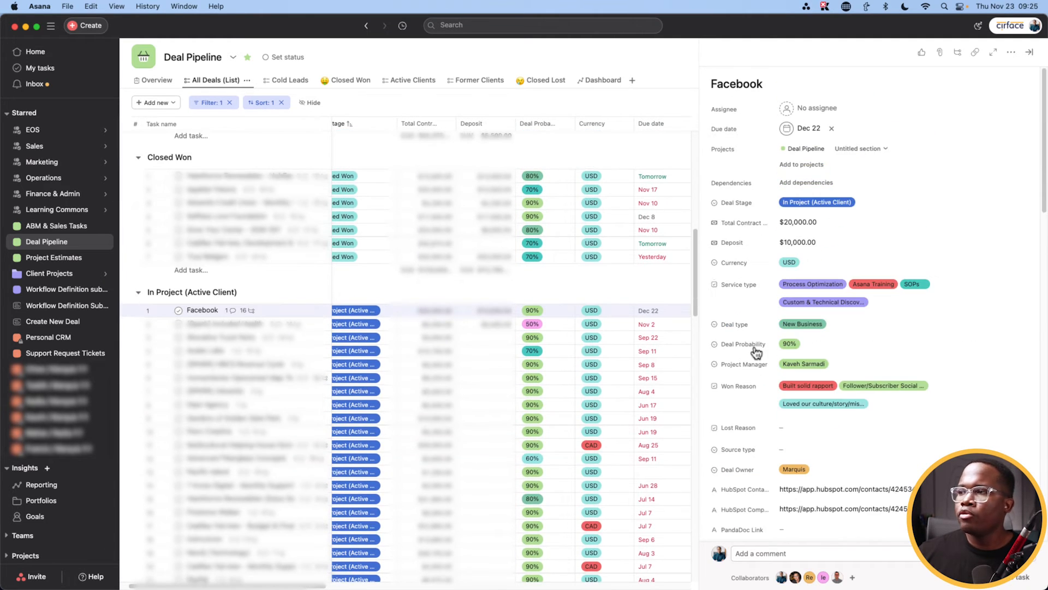
left_click(795, 203)
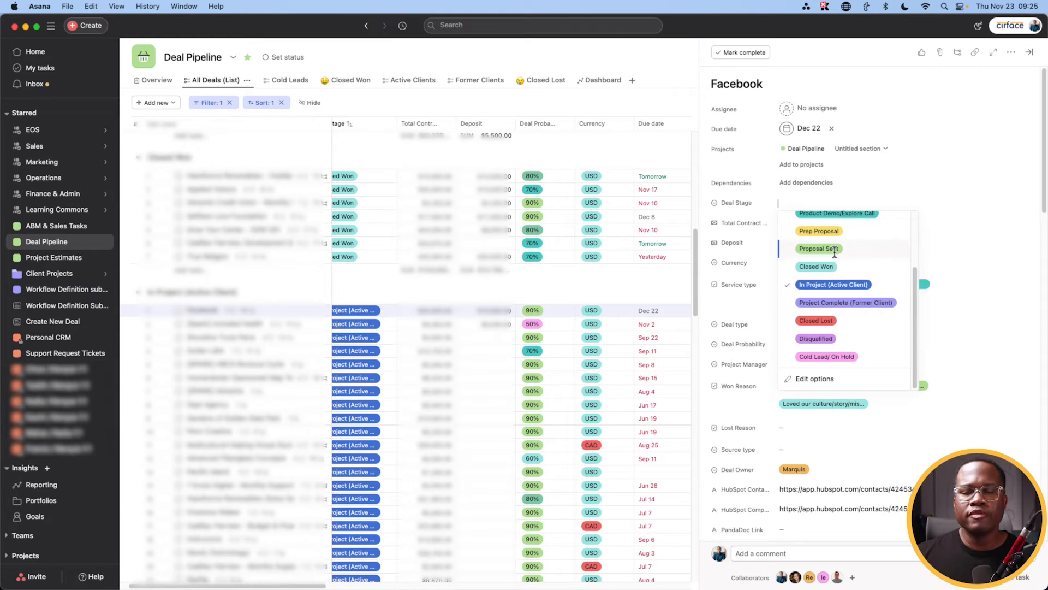
Step: Set the Facebook deal's stage to Project Complete (Former Client), making its lifecycle Former Customer
scroll(833, 300, "up", 2)
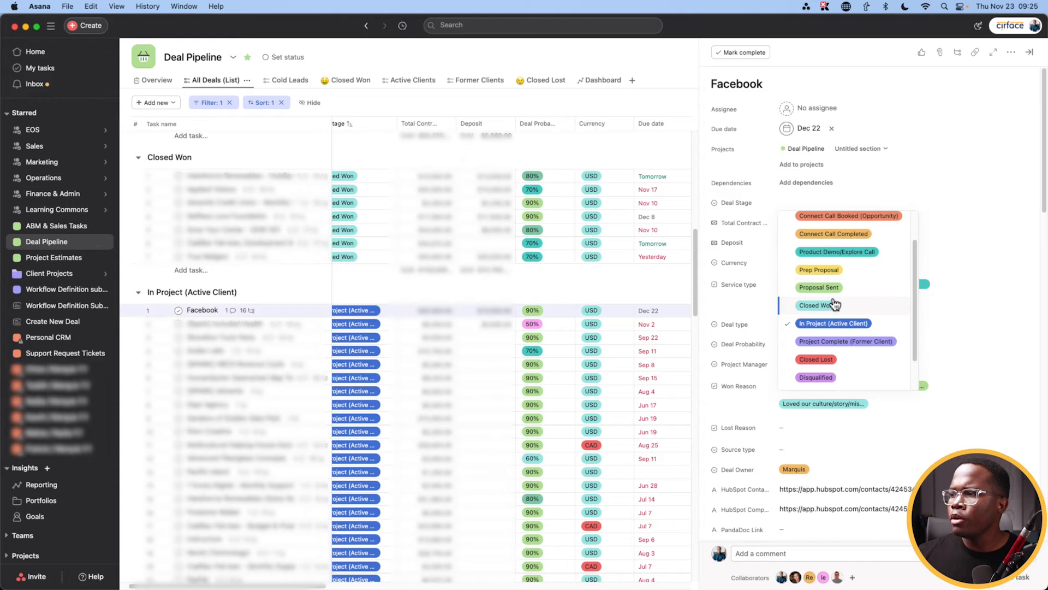
left_click(827, 342)
scroll(828, 343, "down", 8)
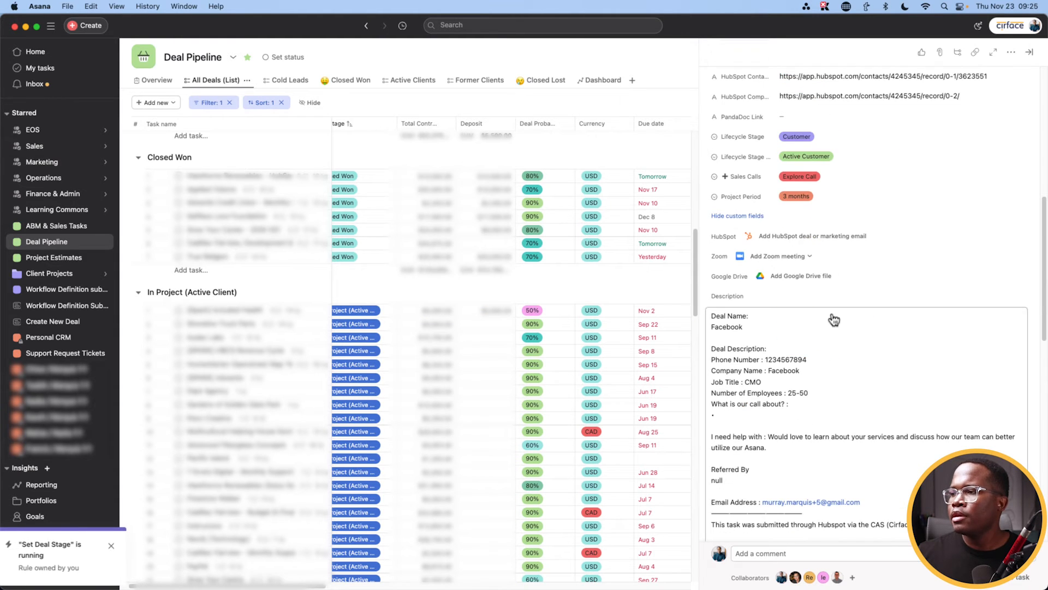
scroll(833, 318, "up", 4)
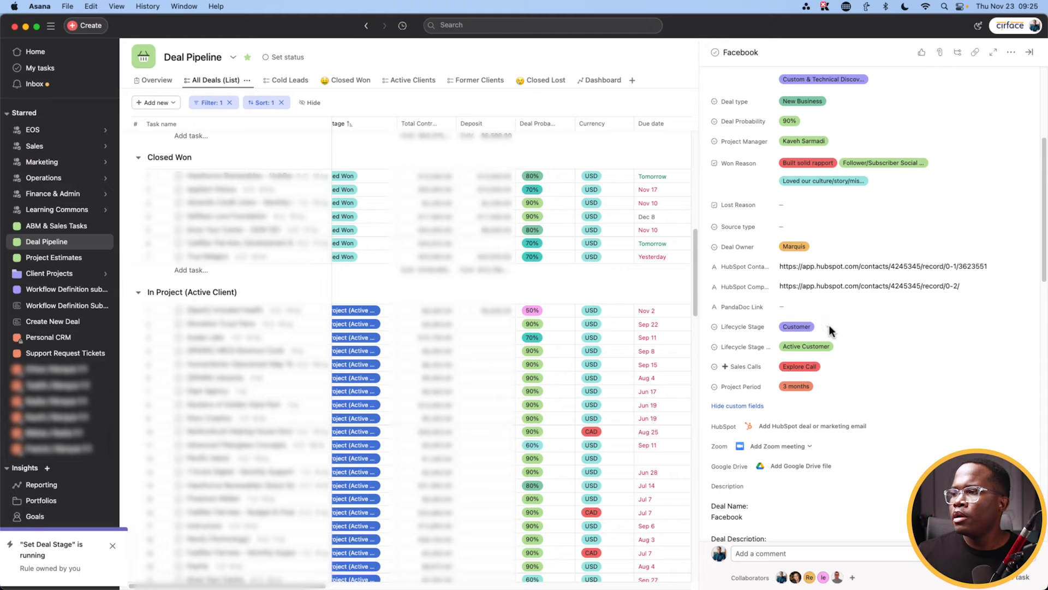
scroll(854, 352, "down", 1)
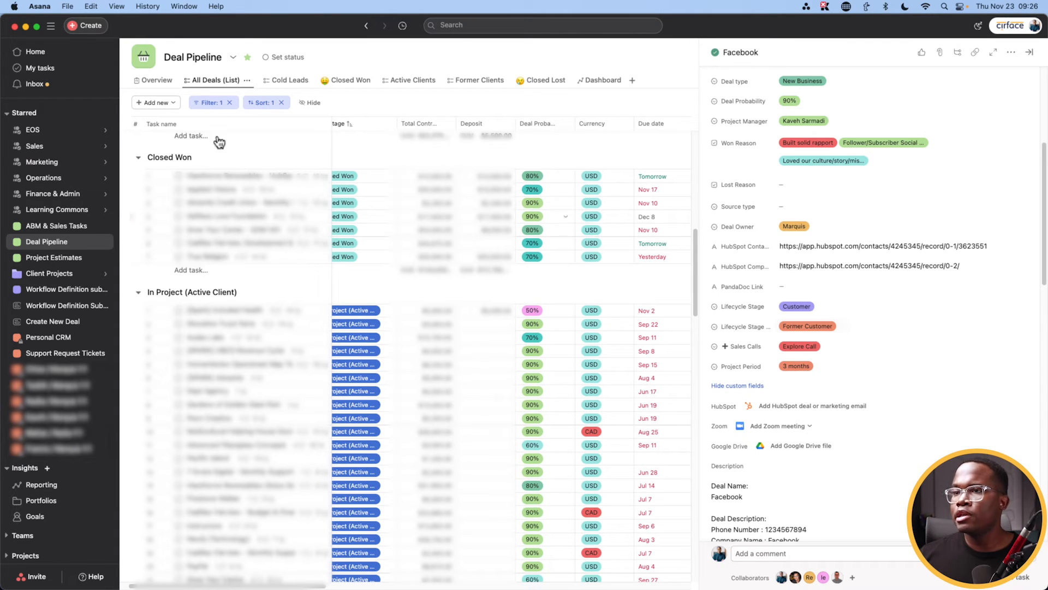
Step: Review the Cold Leads, Closed Won, Active Clients, Former Clients and Closed Lost views, ending on the Dashboard
left_click(276, 82)
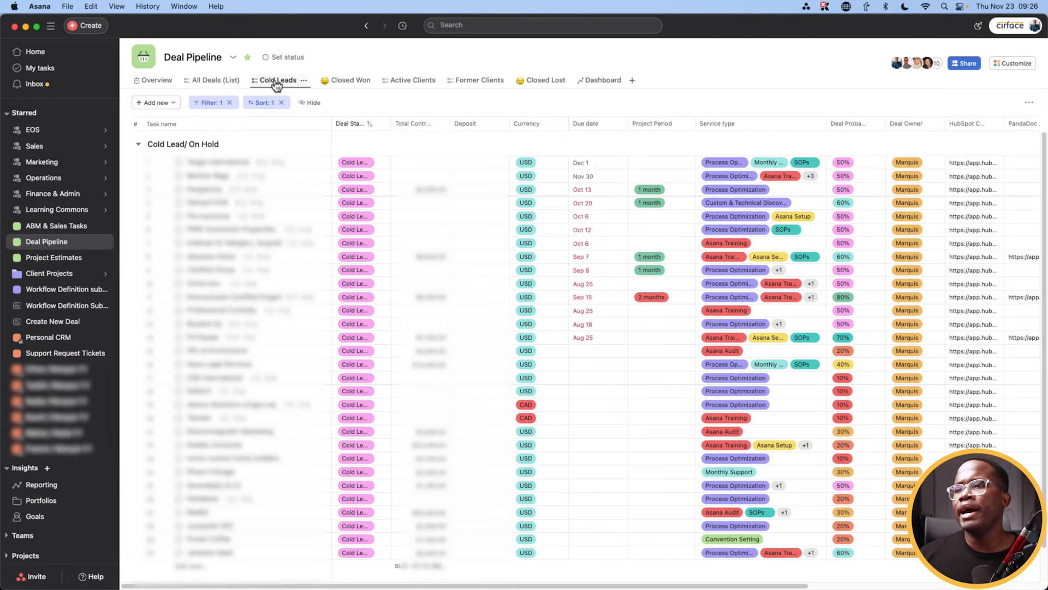
scroll(260, 290, "down", 2)
scroll(260, 289, "up", 2)
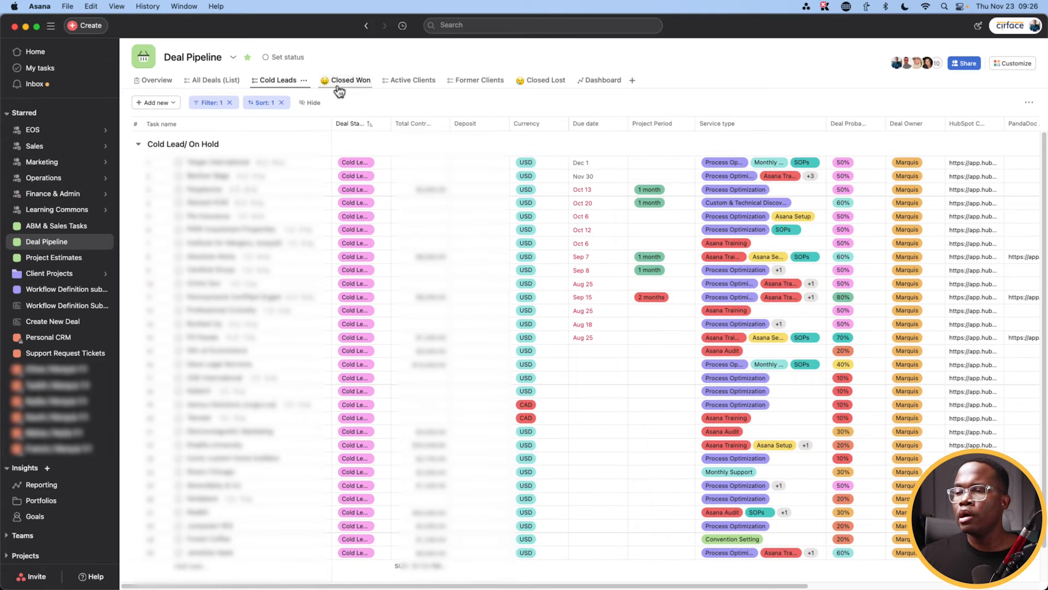
left_click(342, 82)
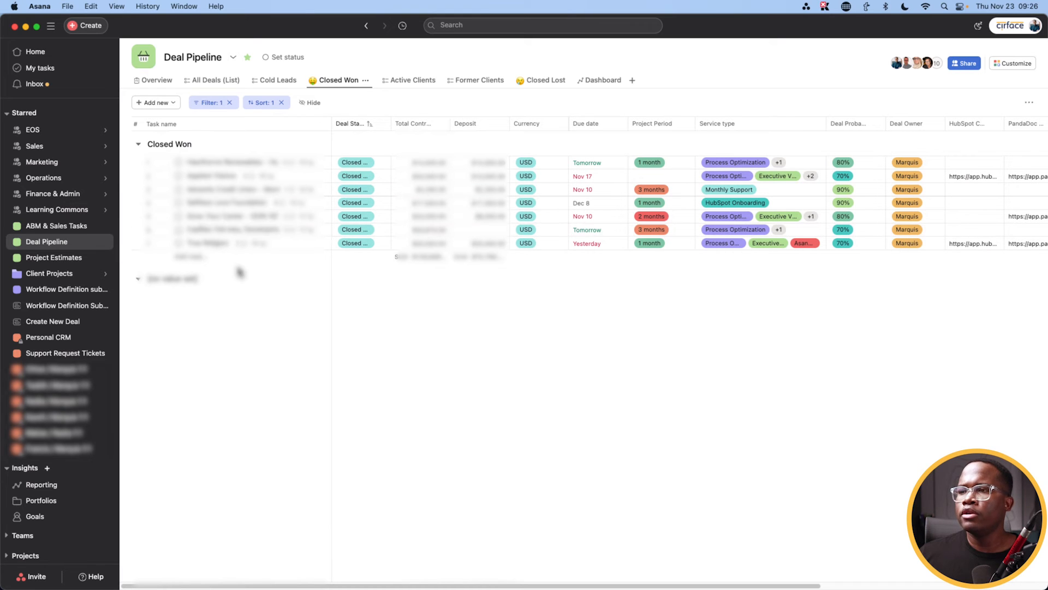
left_click(399, 81)
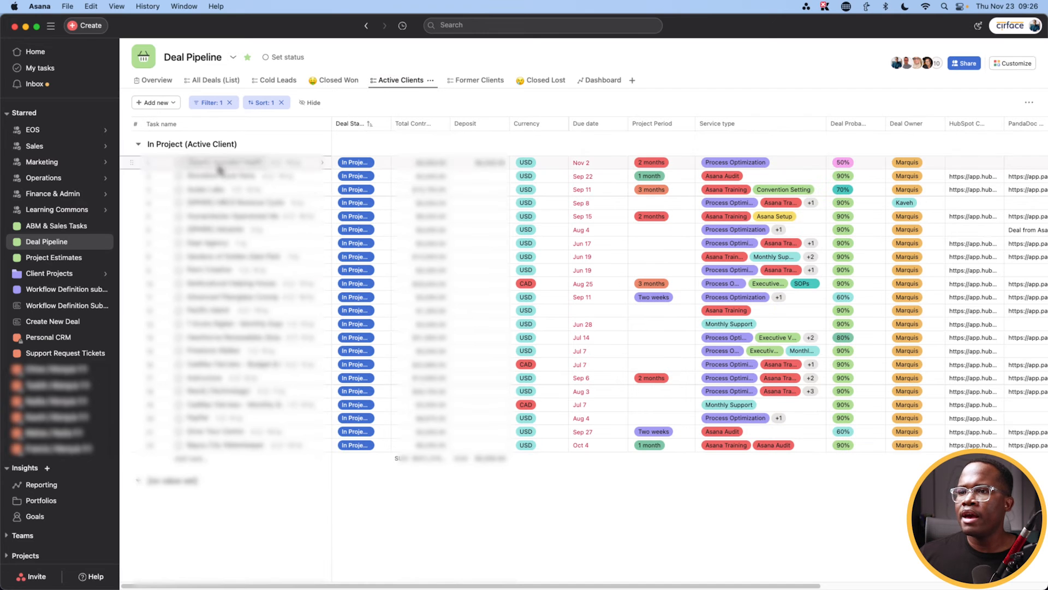
left_click(486, 83)
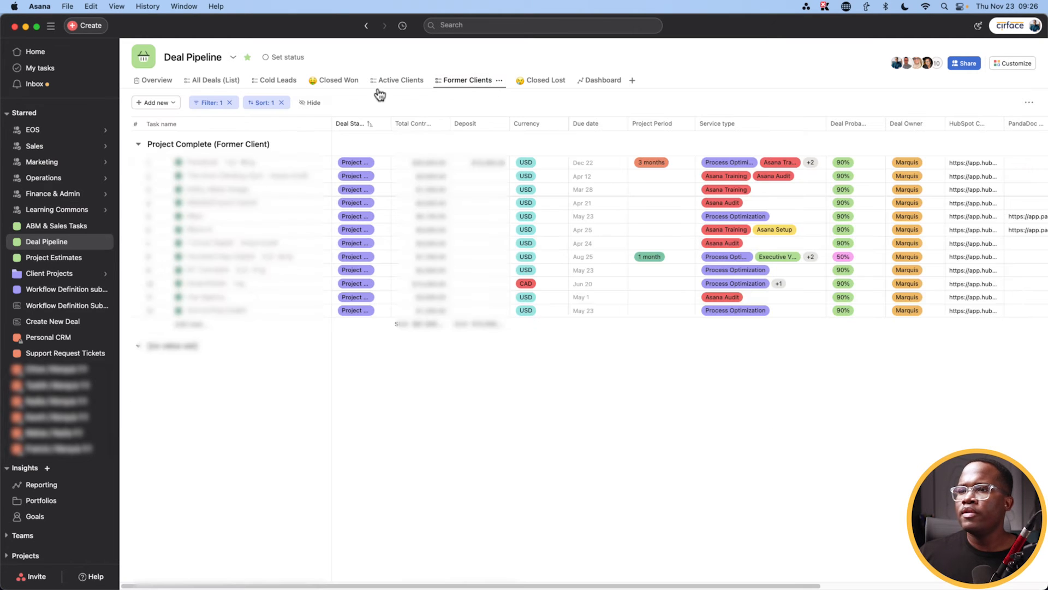
left_click(542, 83)
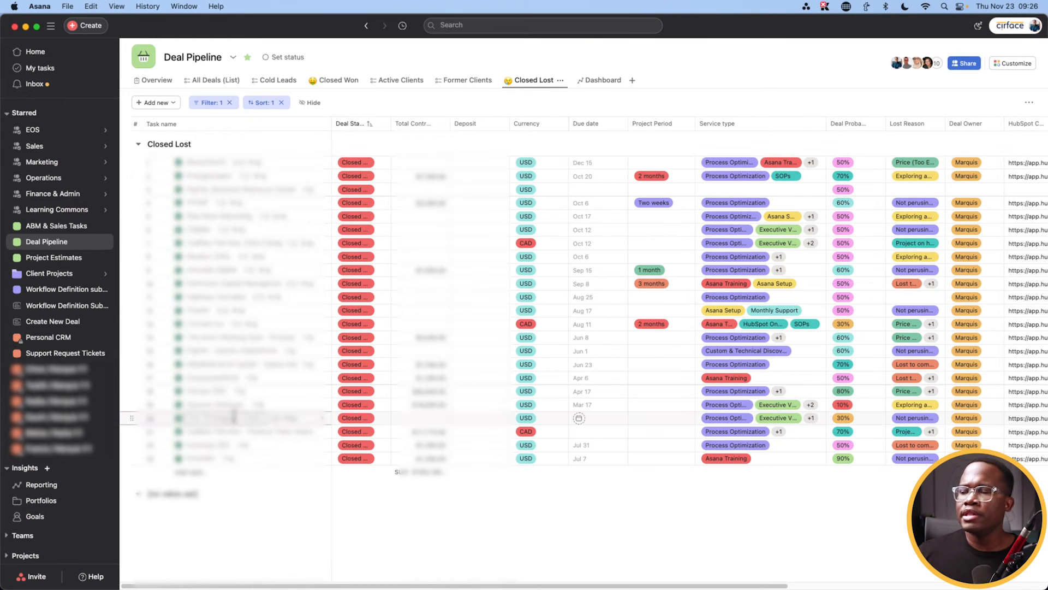
left_click(602, 81)
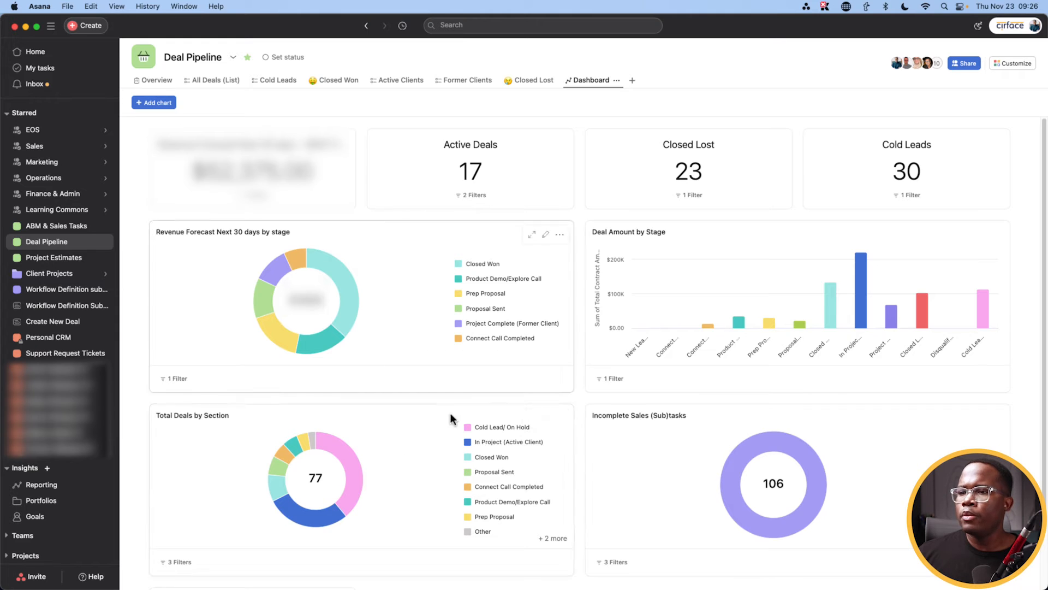
Step: Spread out all open windows in Mission Control, showing the pipeline dashboard beside the estimate form
scroll(491, 423, "down", 3)
scroll(533, 445, "up", 3)
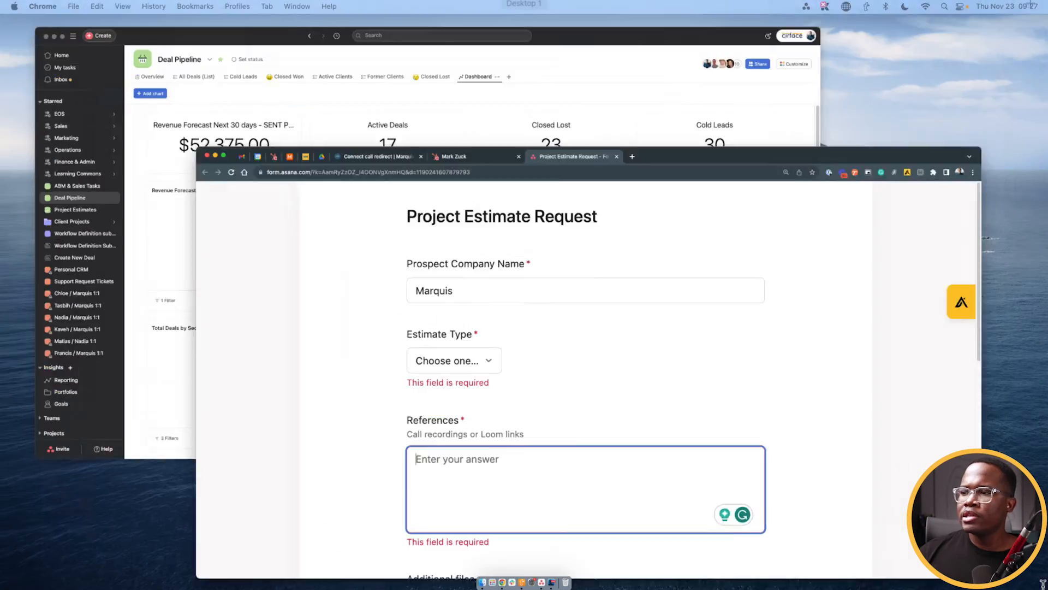
key("ctrl+Up")
Step: Open Project Estimates and view its custom fields, then bring the Chrome estimate request form forward
left_click(293, 176)
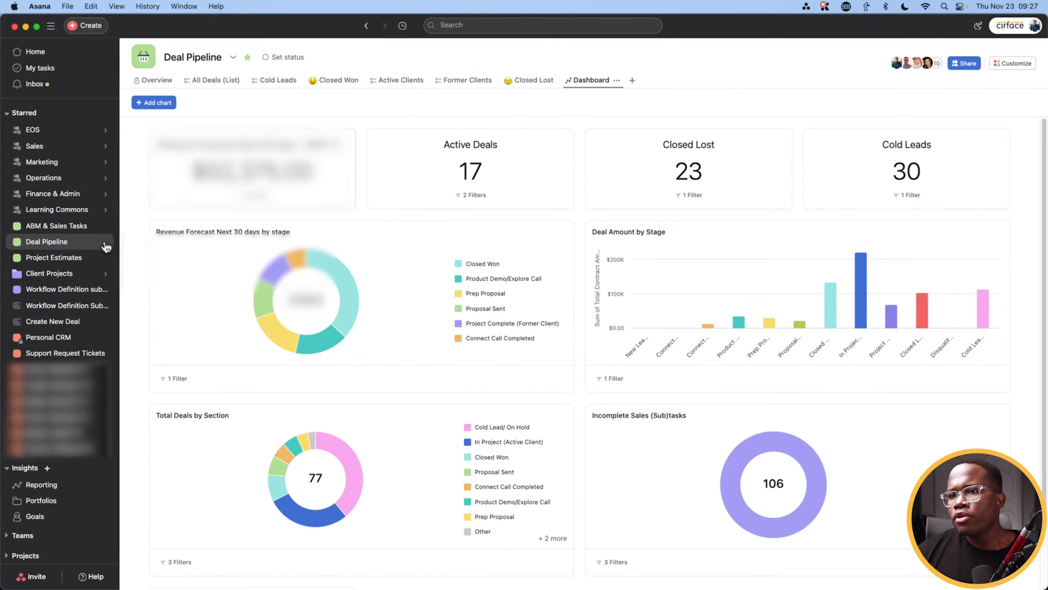
left_click(55, 260)
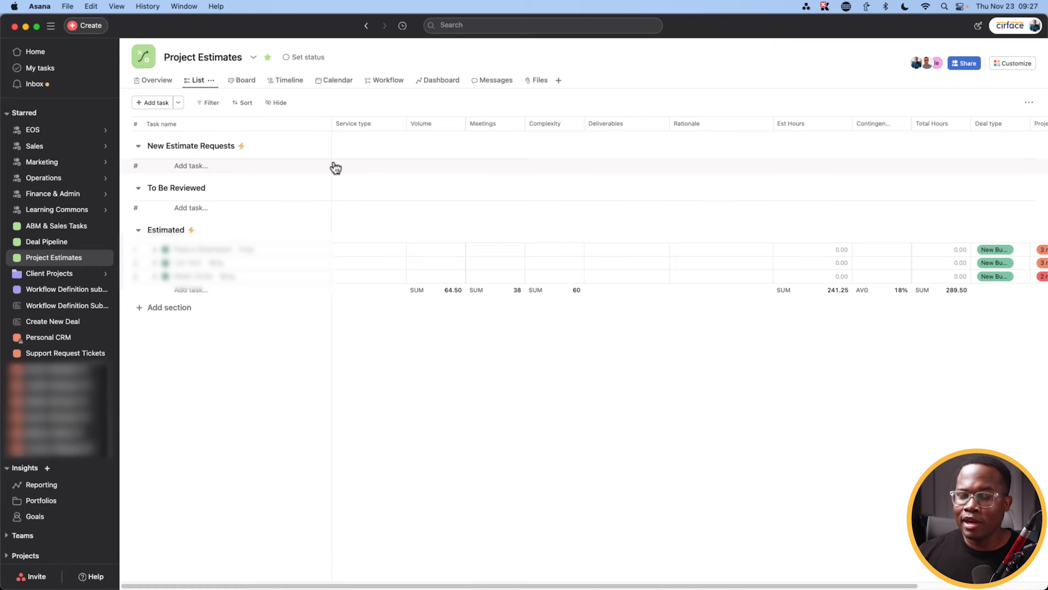
left_click(1007, 64)
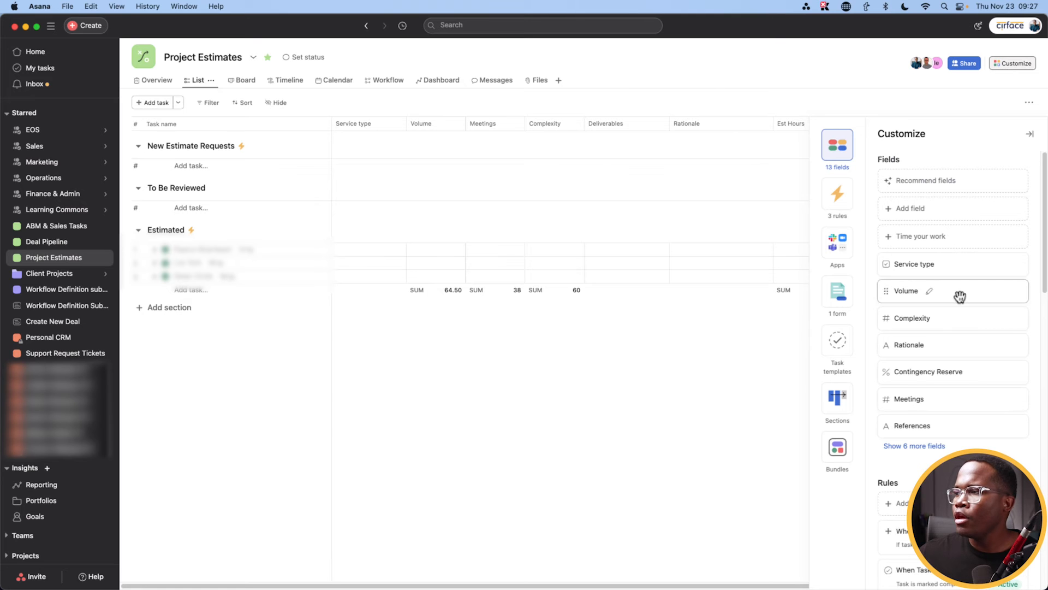
key("ctrl+Up")
left_click(352, 159)
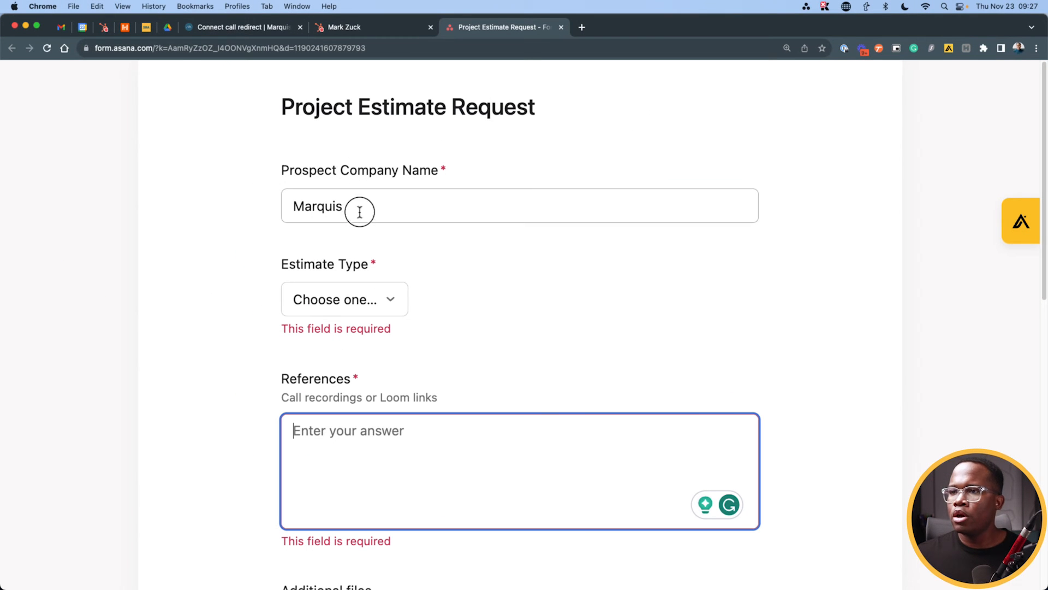
Step: Enter Facebook as the company name and choose New Business as the estimate type
left_click_drag(367, 213, 262, 195)
type("Facebook")
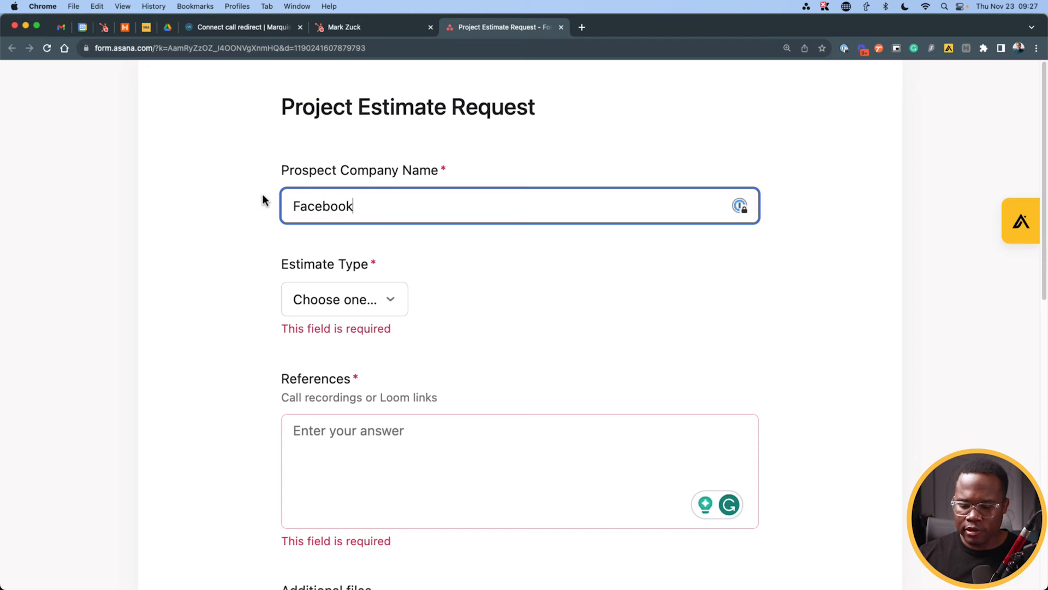
left_click(369, 312)
left_click(376, 343)
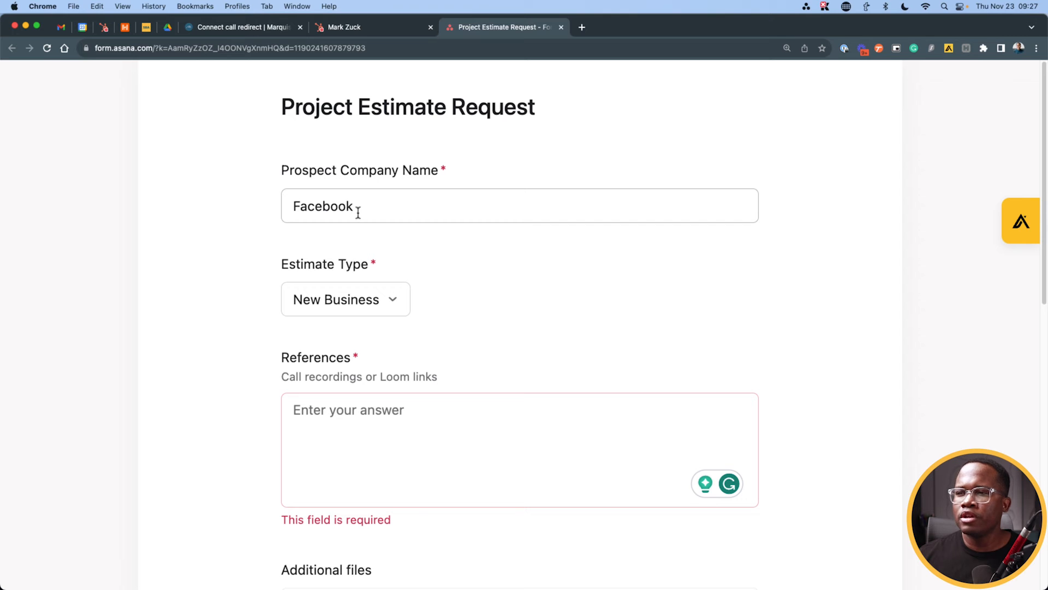
key("ctrl+Up")
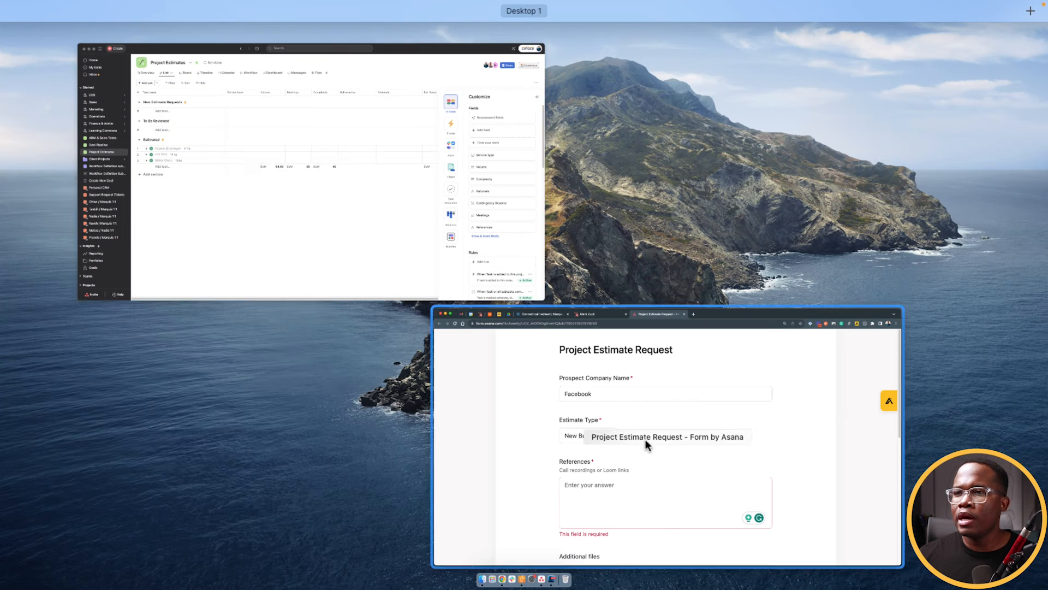
left_click(635, 458)
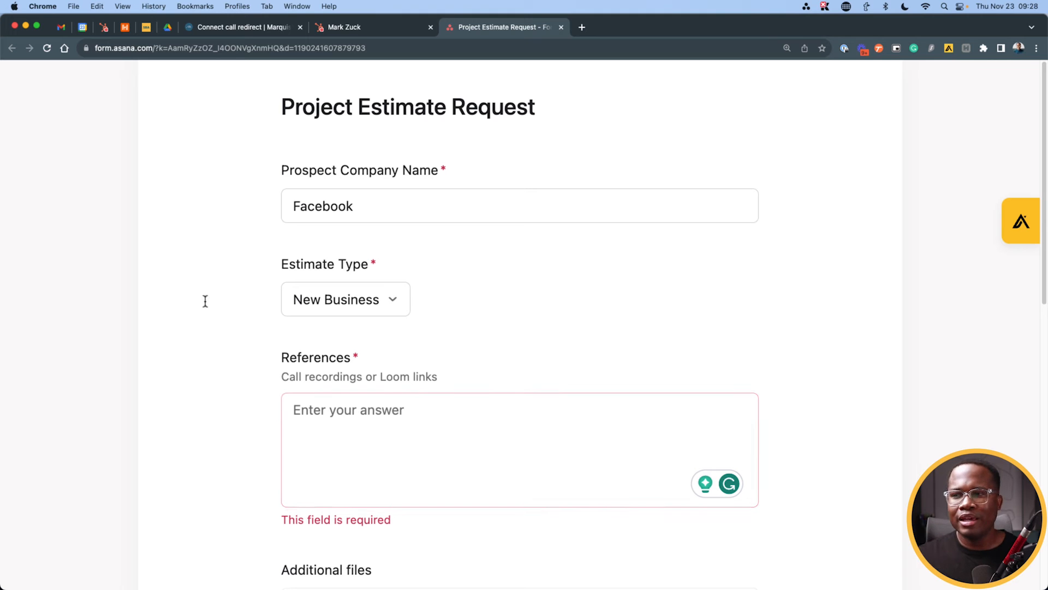
Step: Fill in References with 'Loom links' and 'Zoom rfecordings' on two lines
scroll(210, 304, "down", 5)
left_click(313, 236)
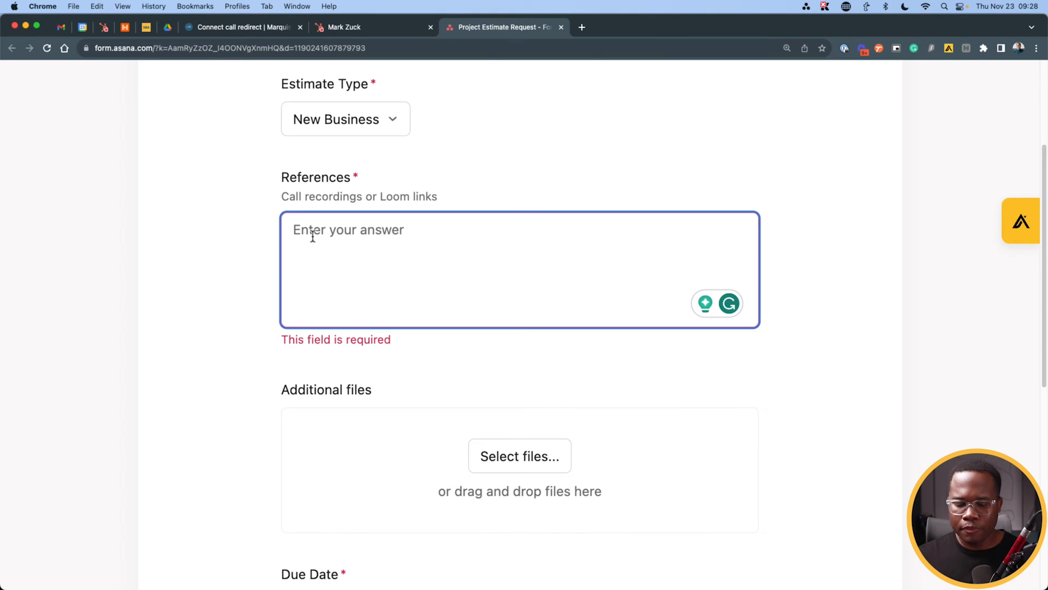
type("Loom links")
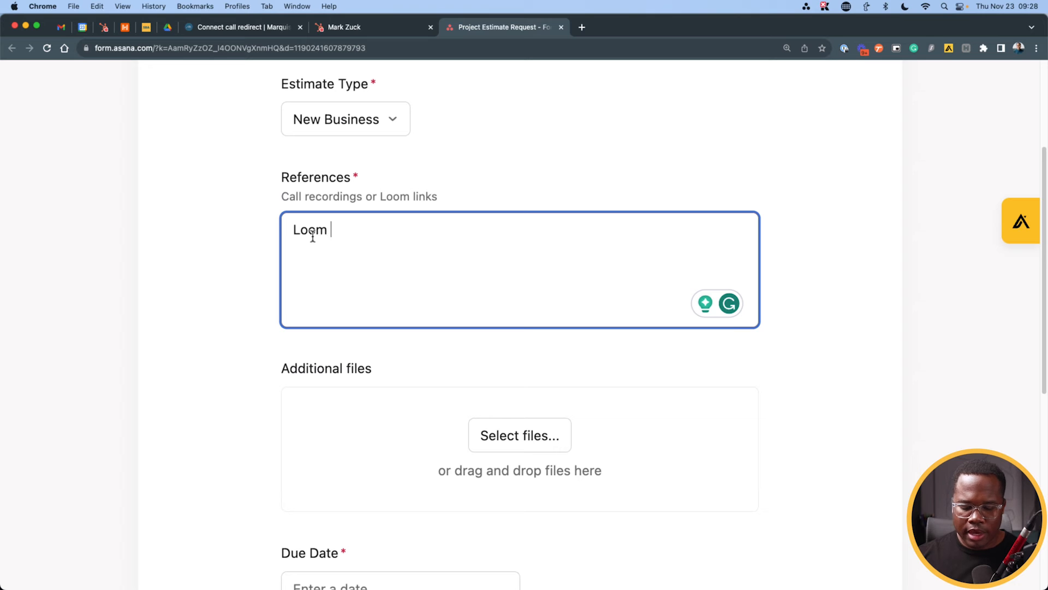
key("Return")
type("Zoom rfecordings")
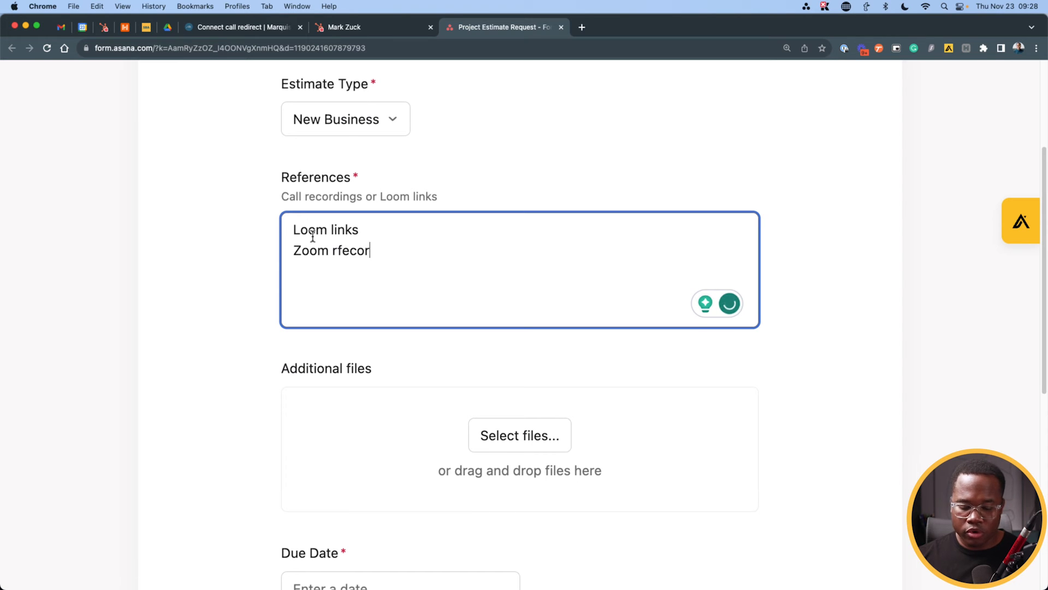
scroll(478, 380, "down", 2)
left_click(535, 322)
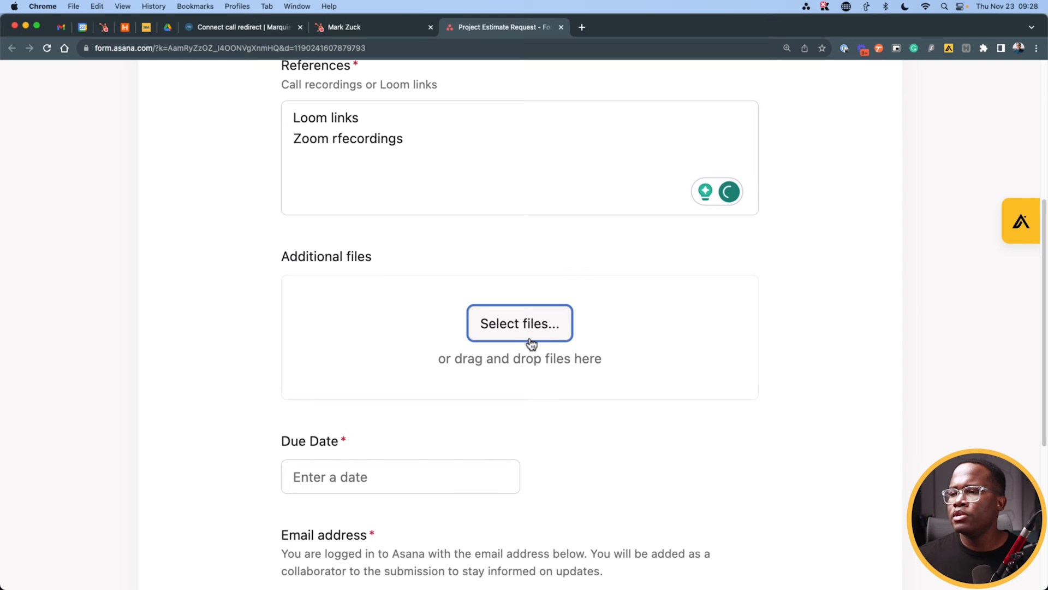
left_click(522, 263)
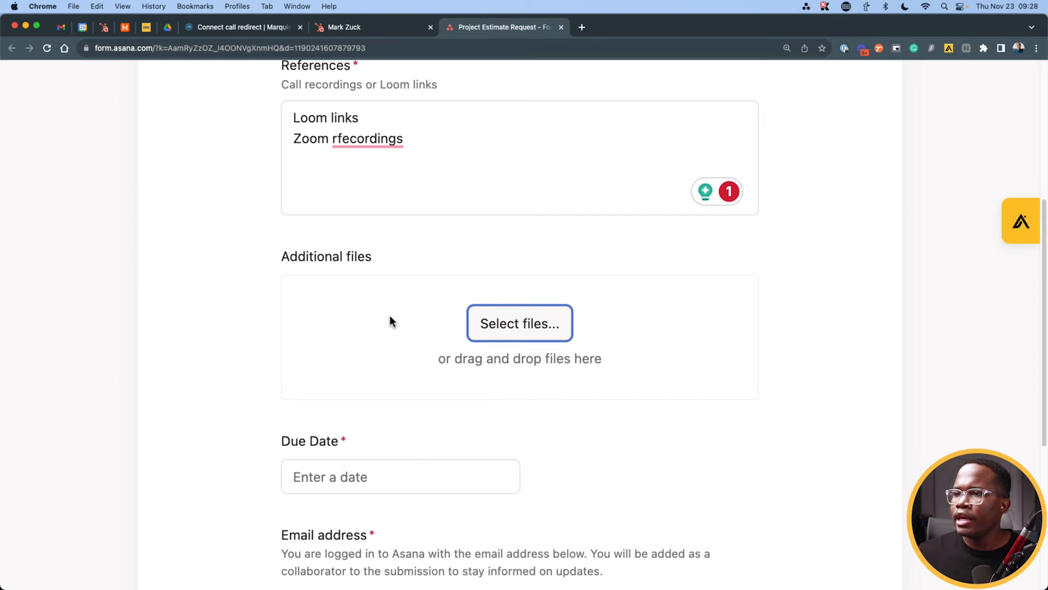
scroll(395, 325, "down", 4)
Step: Set the estimate request's due date to November 28
left_click(353, 250)
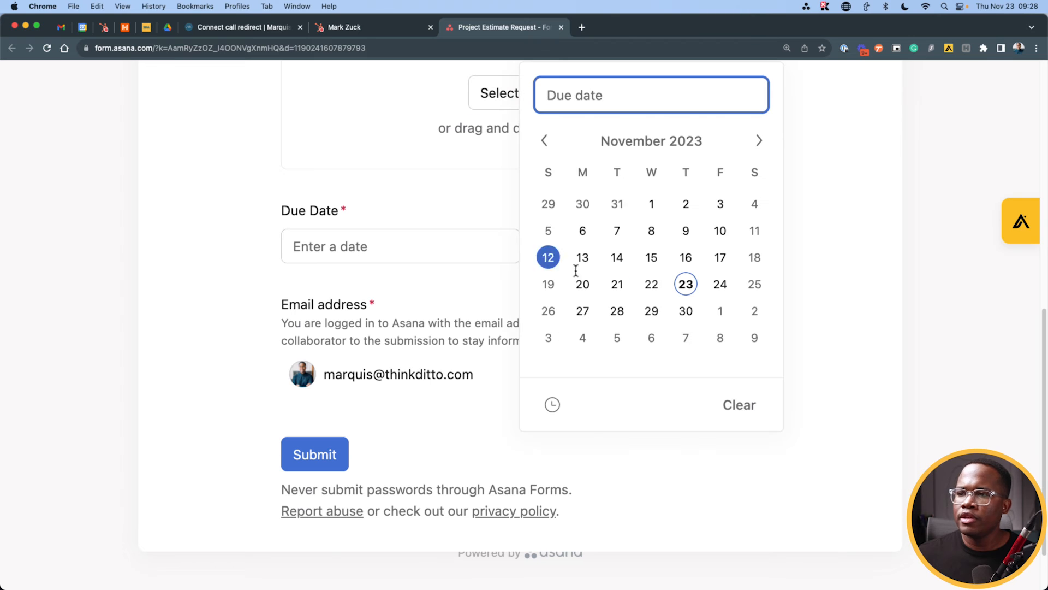
left_click(617, 311)
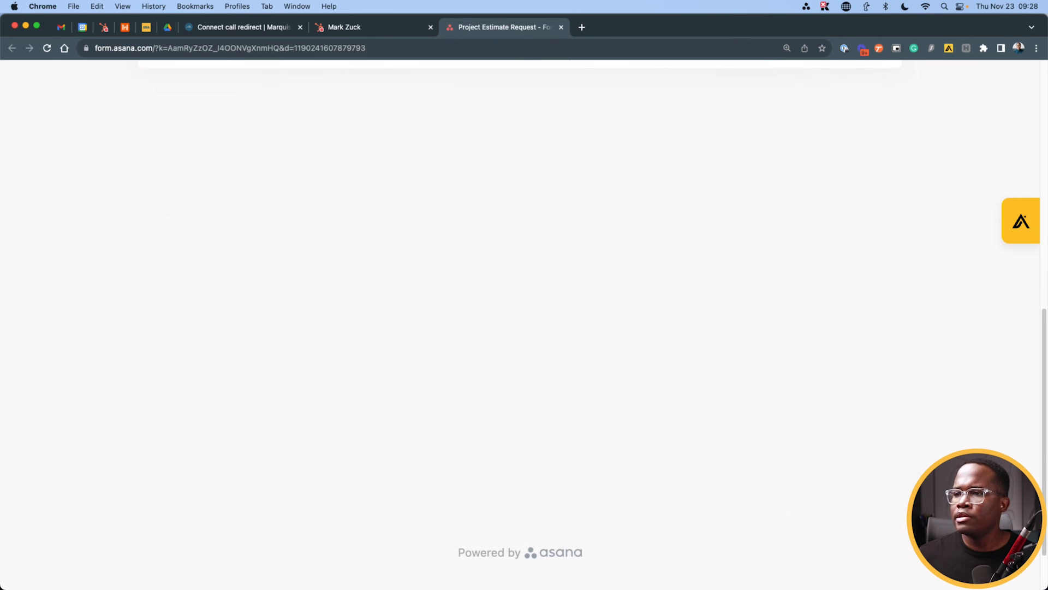
key("ctrl+Up")
Step: Open the Facebook, New Business request's details in Project Estimates and add a new subtask
left_click(329, 201)
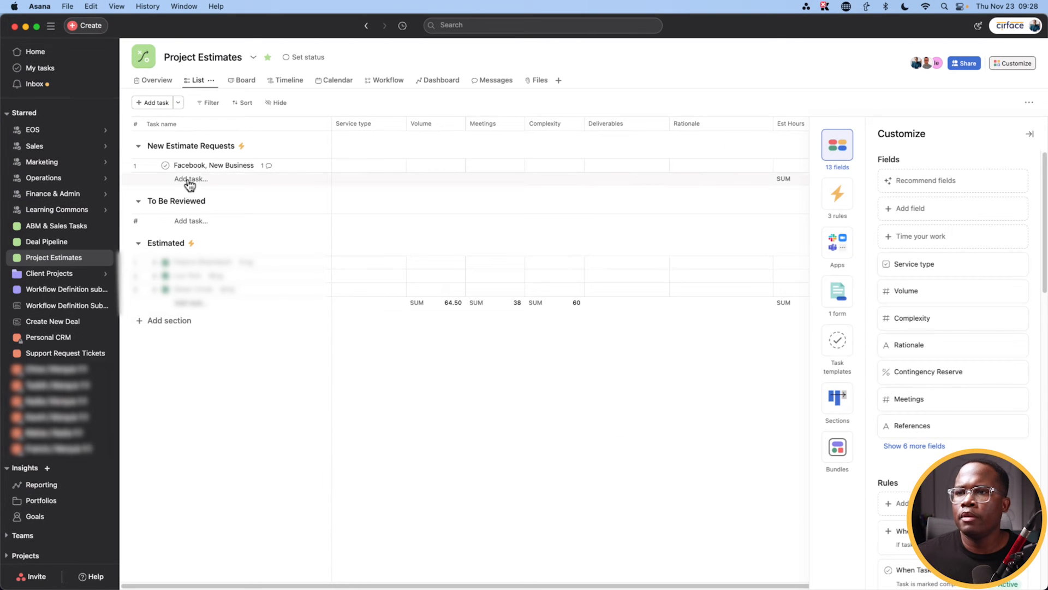
left_click(286, 170)
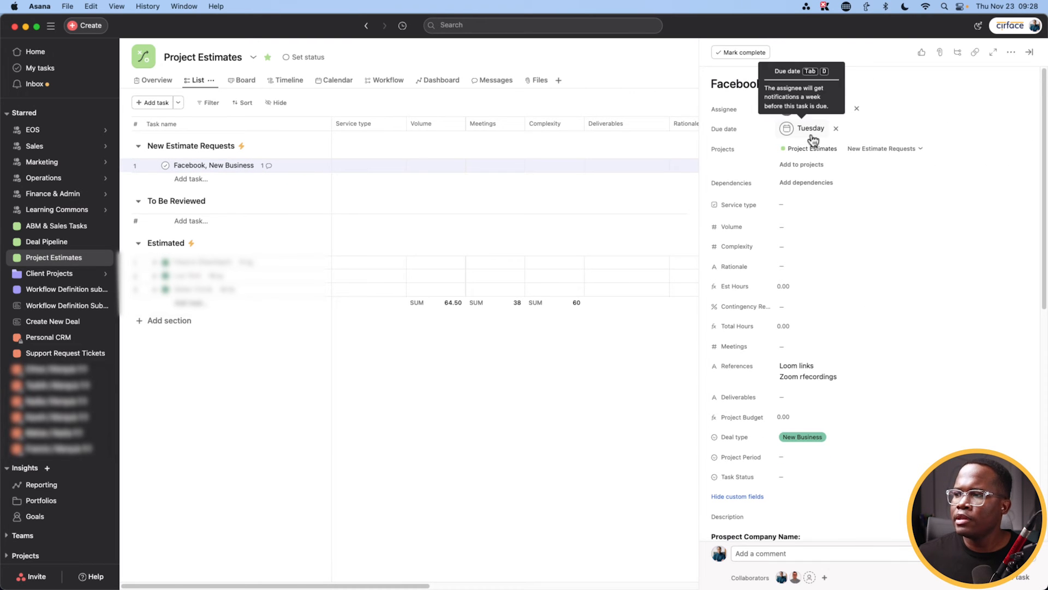
scroll(821, 364, "down", 10)
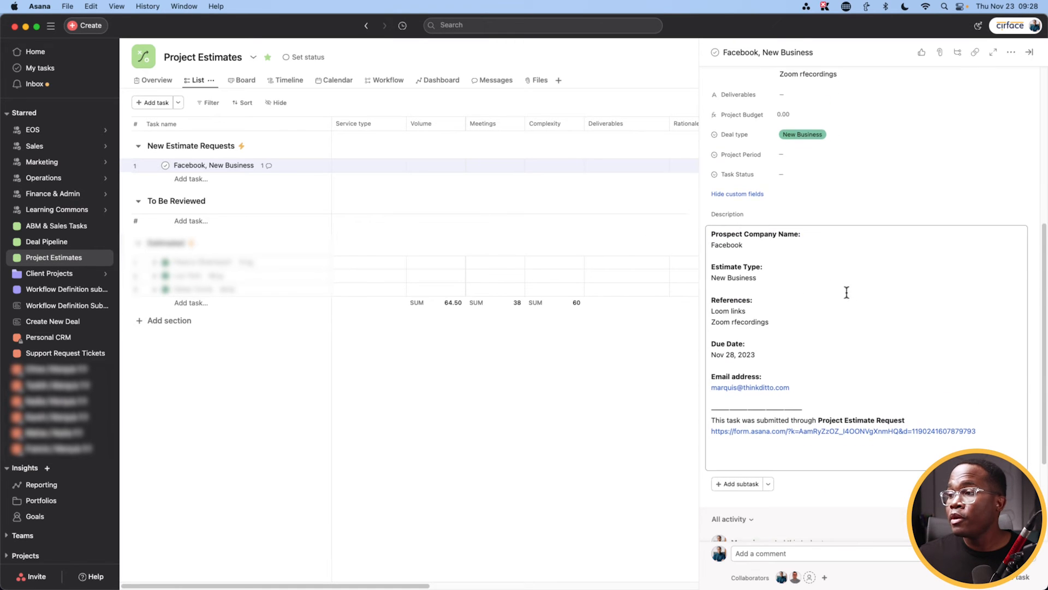
scroll(824, 317, "down", 5)
left_click(725, 355)
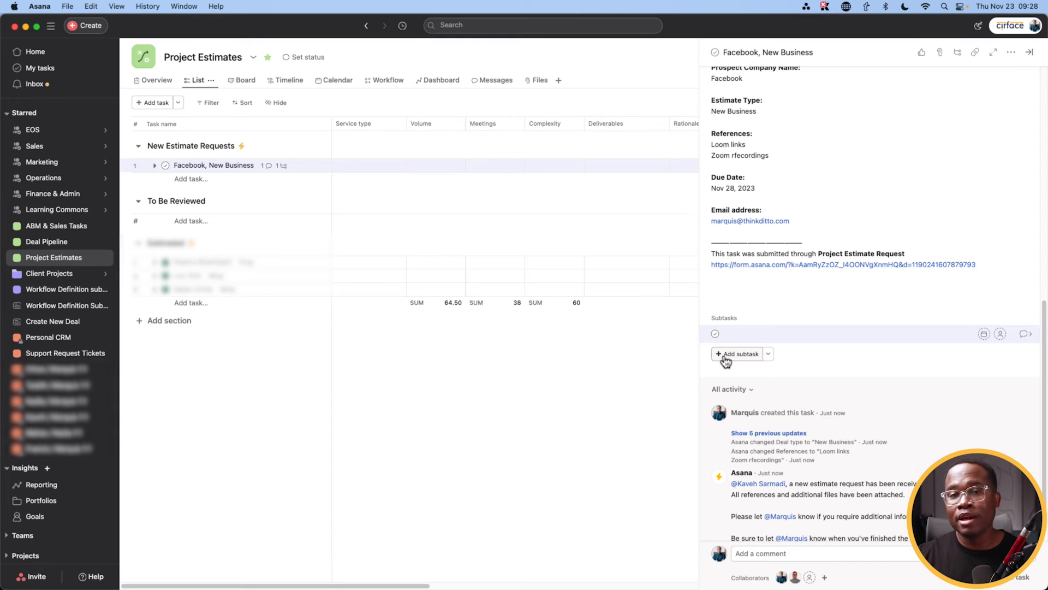
Step: Add subtasks Workflow 1–3 and Meetings 1–3 under the Facebook, New Business request
type("flow 1")
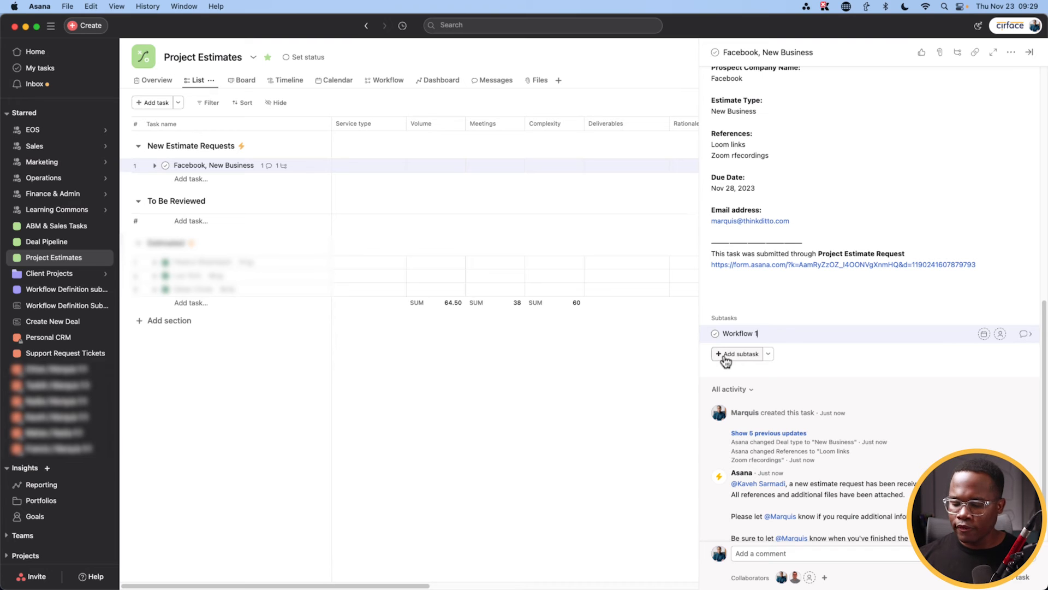
key("Return")
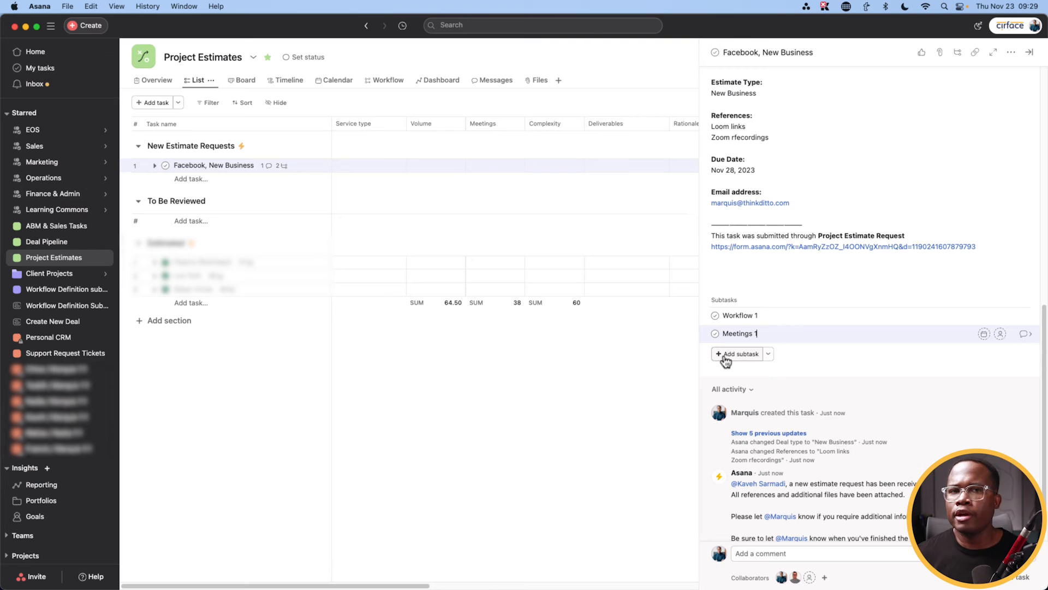
left_click(726, 357)
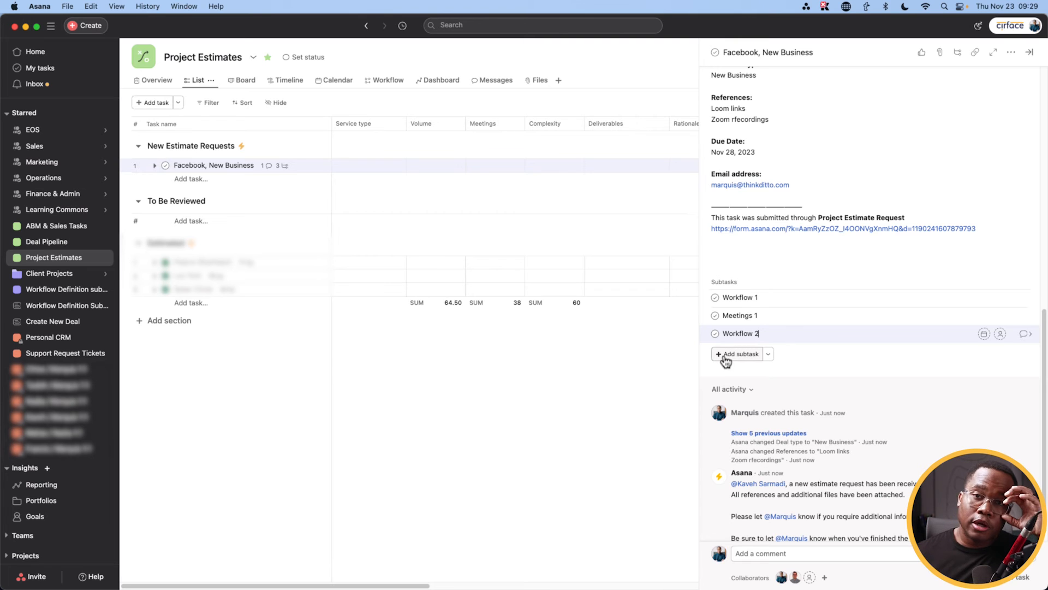
left_click(726, 357)
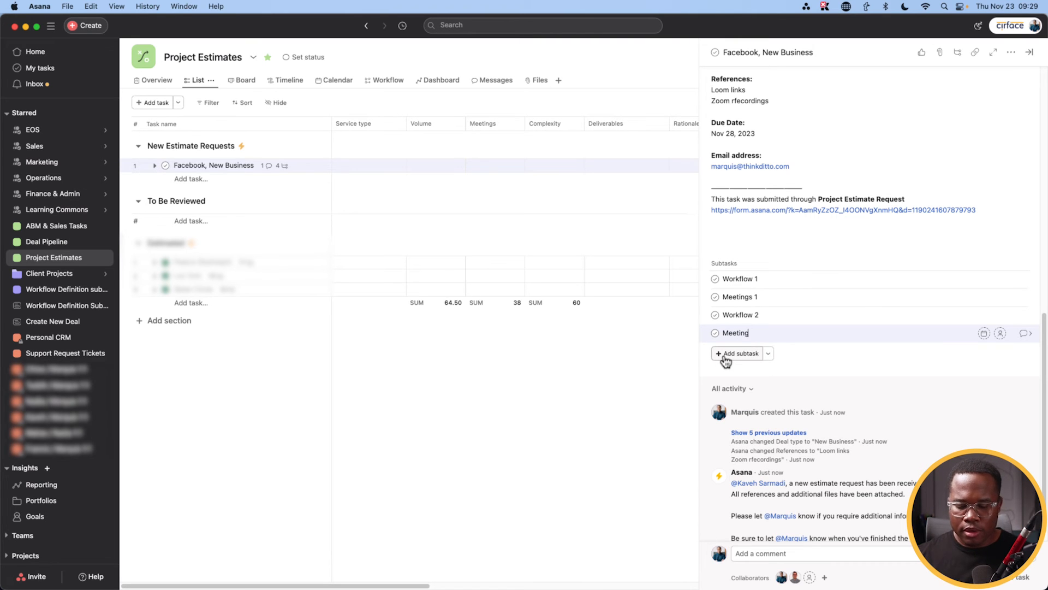
key("Return")
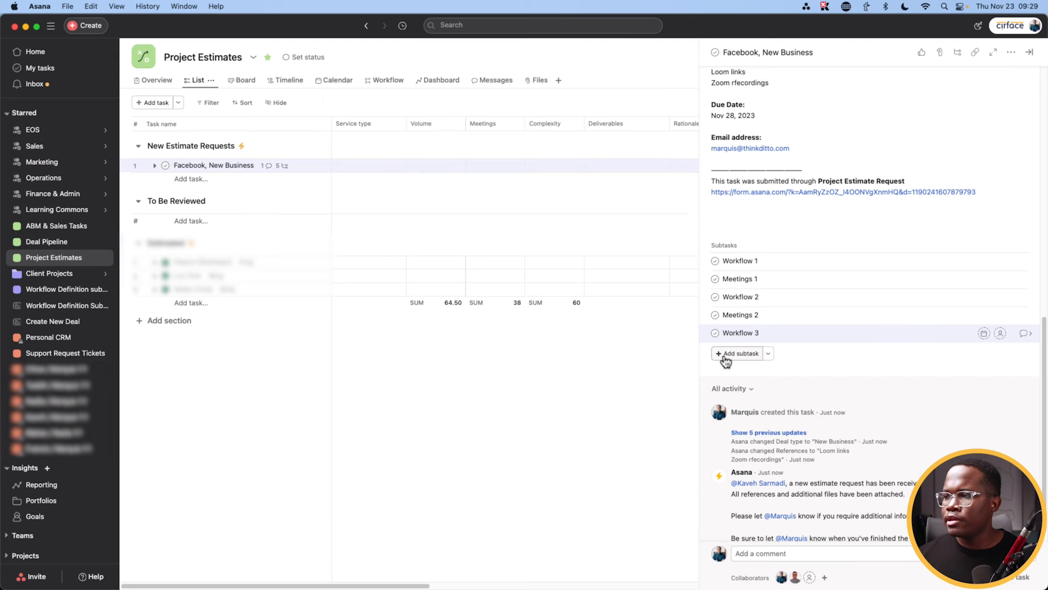
key("Return")
type("Meetings 3")
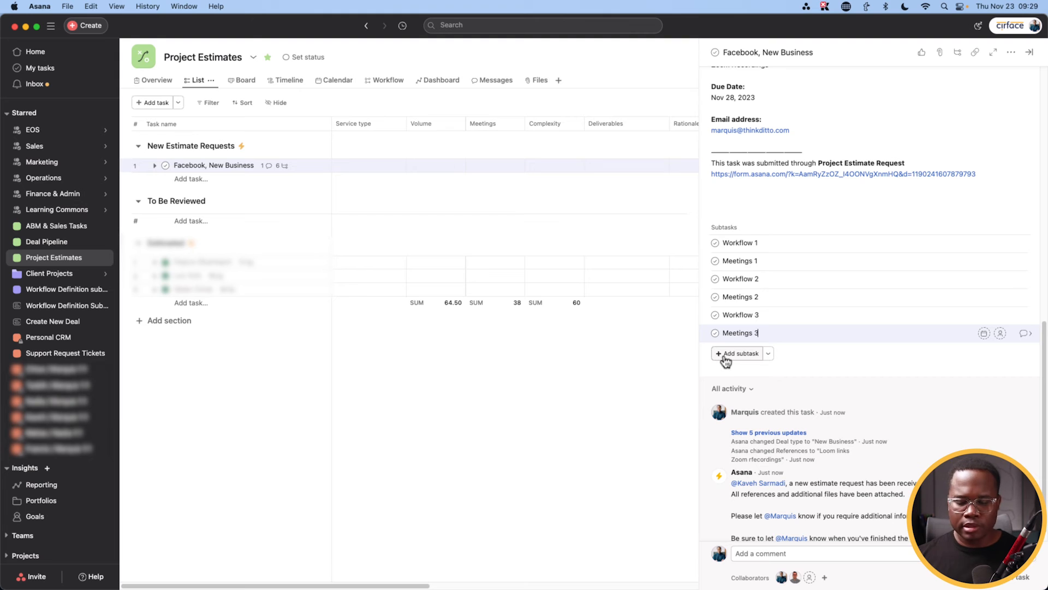
Step: Expand the request's six subtasks in the list and select Workflow 1–3 for a service type change
left_click(154, 165)
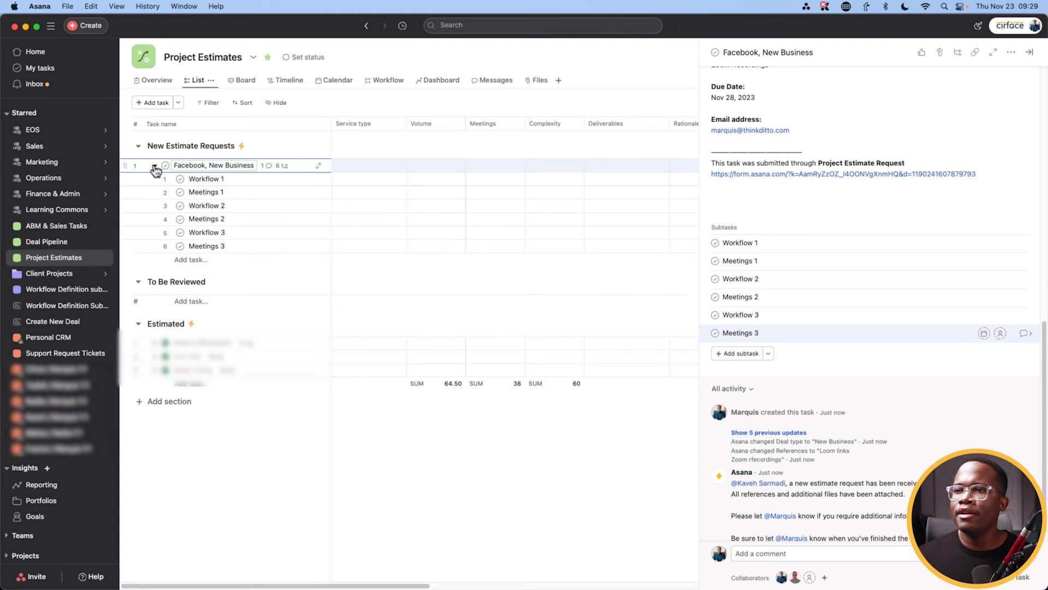
left_click(1030, 53)
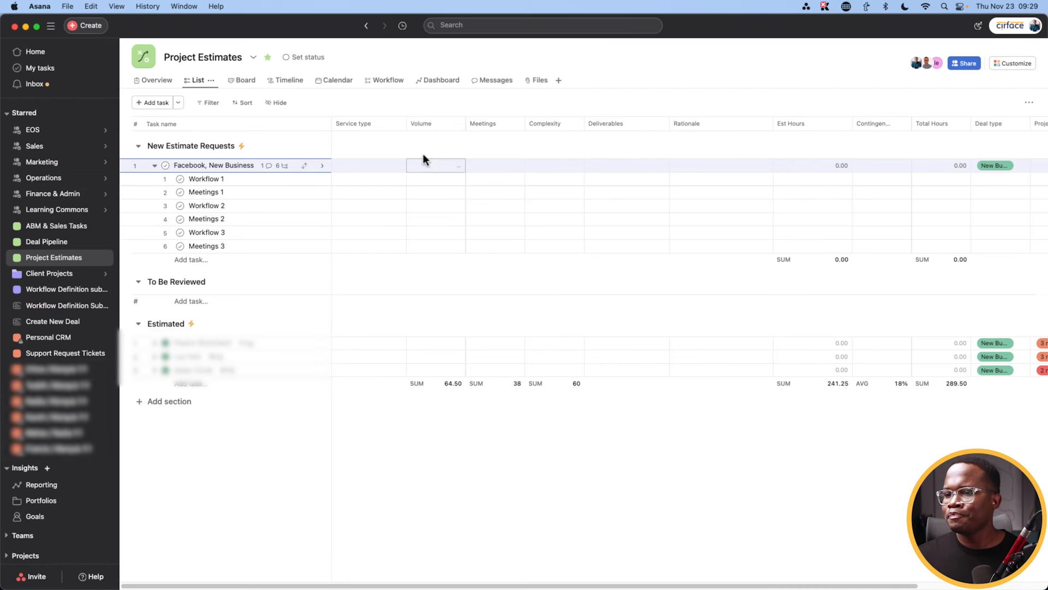
left_click(208, 179)
left_click(210, 206, "super")
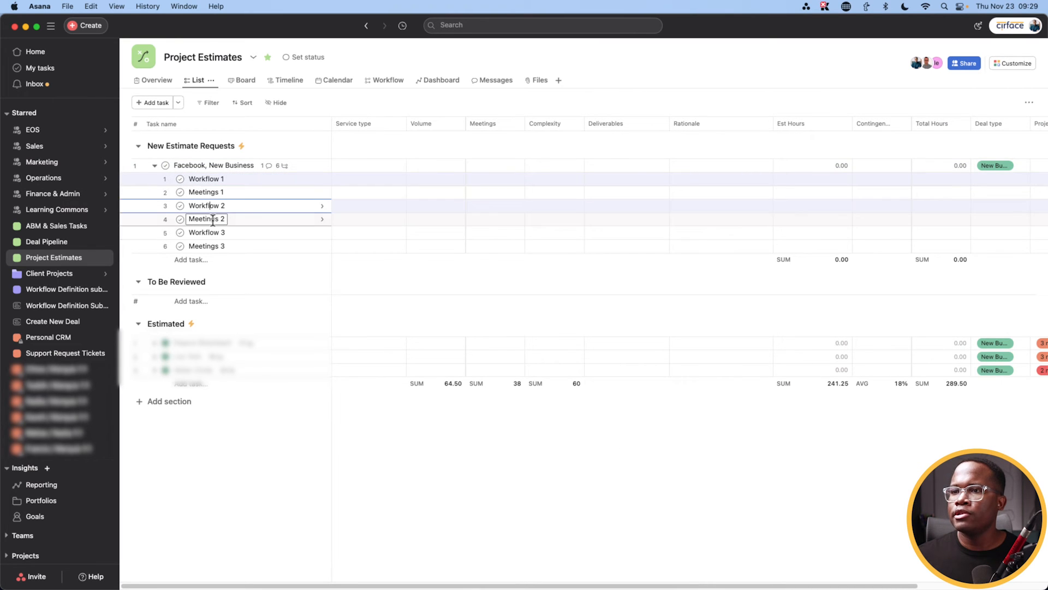
left_click(207, 231, "super")
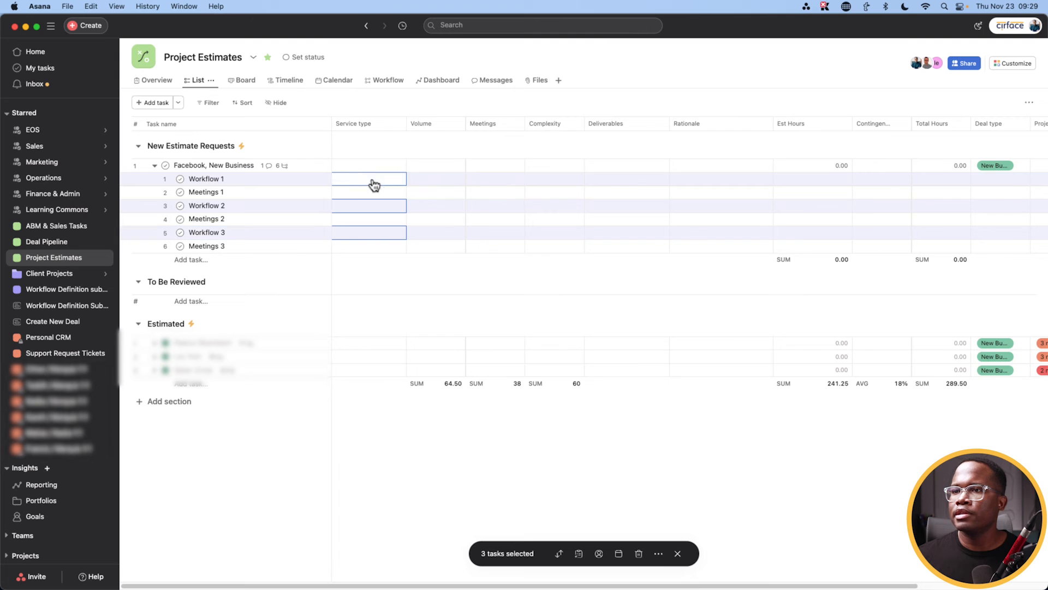
left_click(374, 183)
Step: Apply Process Optimization as the service type of Workflow 1–3
left_click(376, 218)
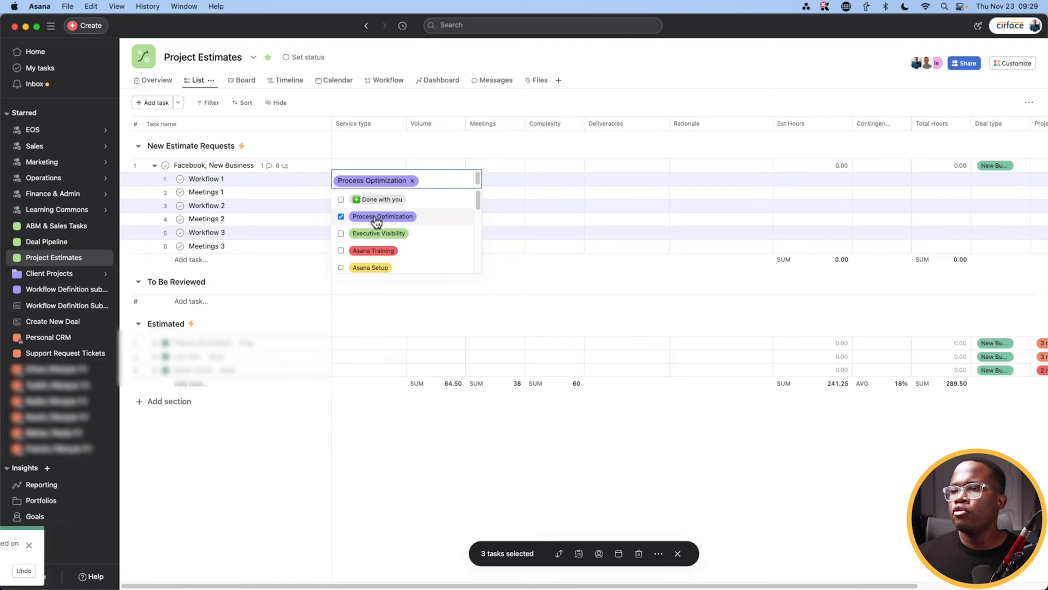
left_click(677, 553)
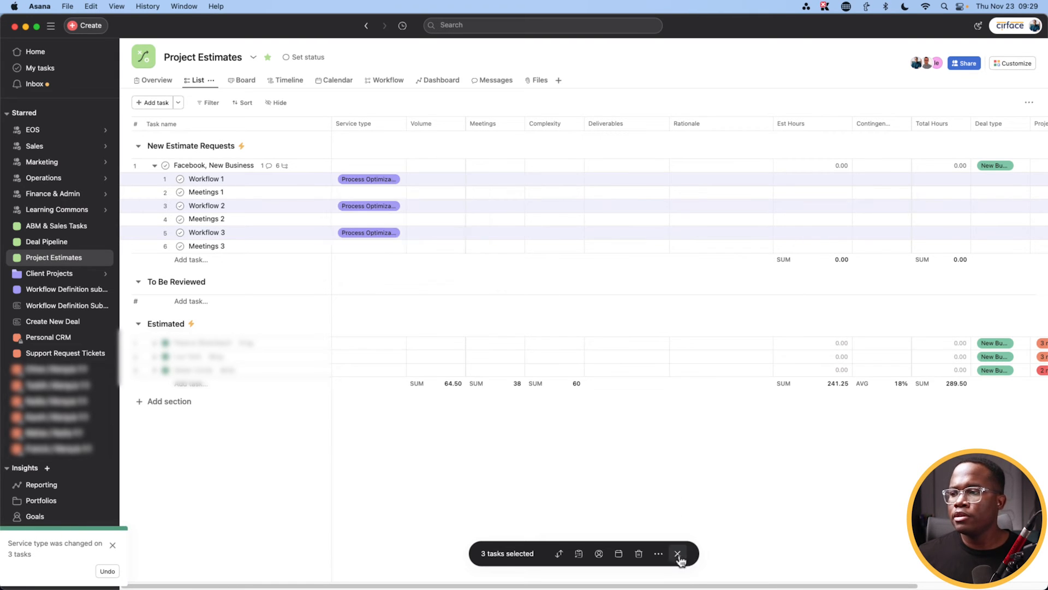
left_click(677, 554)
Step: Select Meetings 1–3 and set their service type to Meetings
left_click(212, 193)
left_click(215, 219, "super")
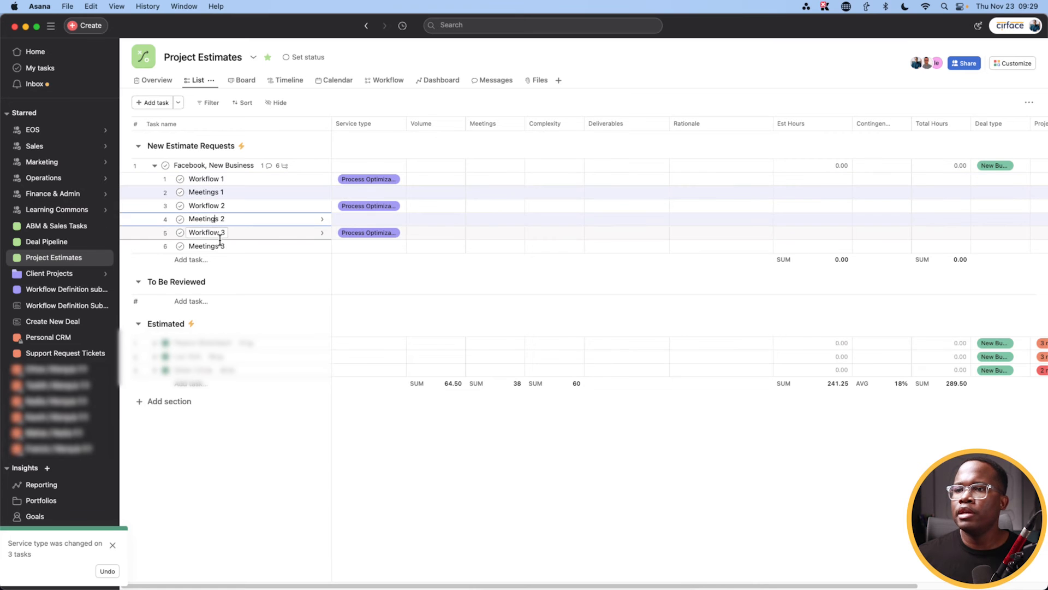
left_click(220, 245, "super")
left_click(357, 250)
scroll(376, 305, "down", 5)
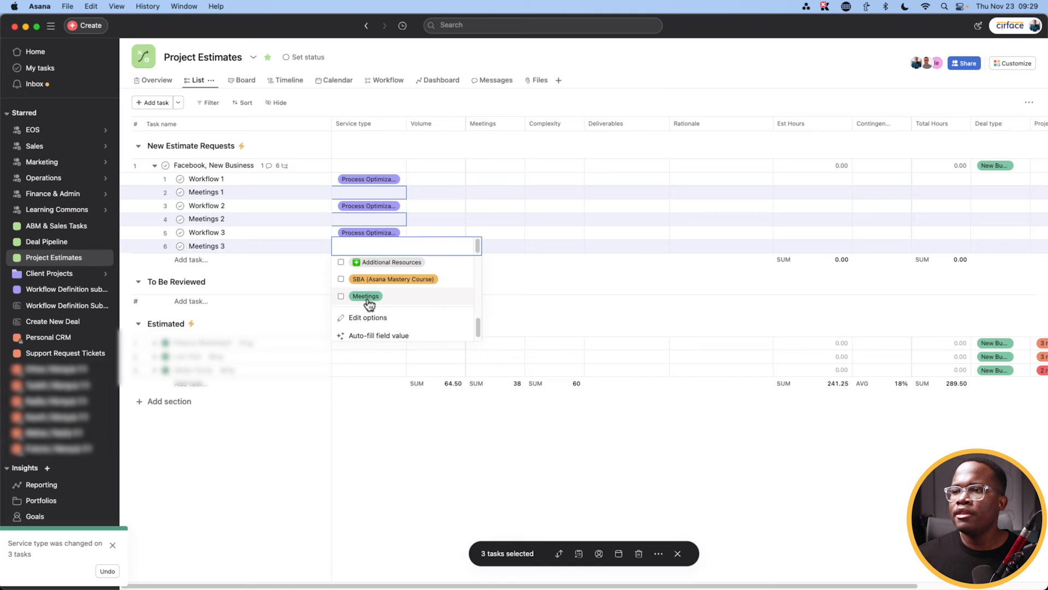
left_click(365, 296)
left_click(677, 553)
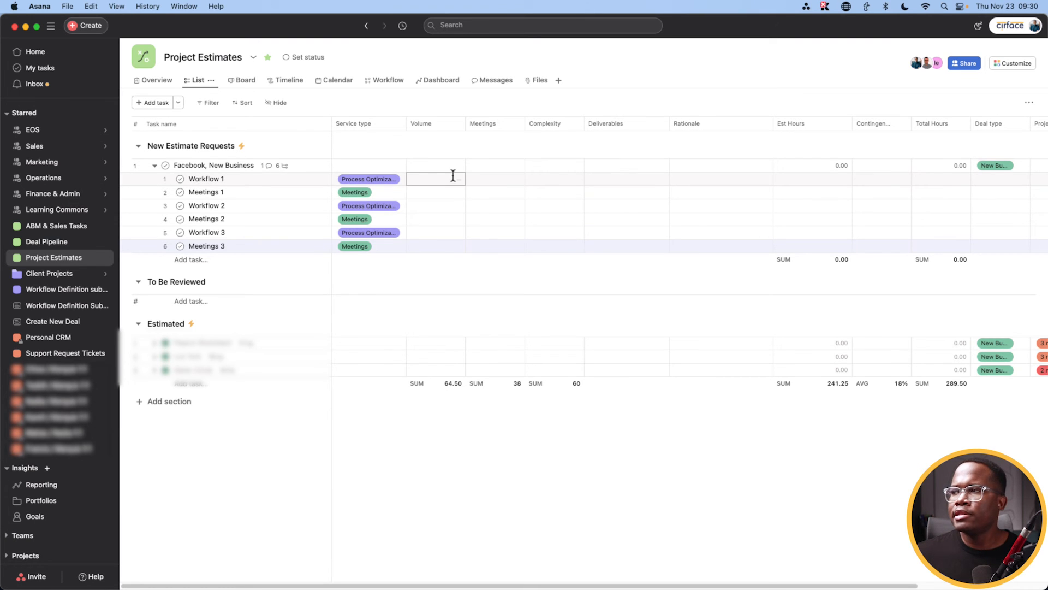
left_click(843, 127)
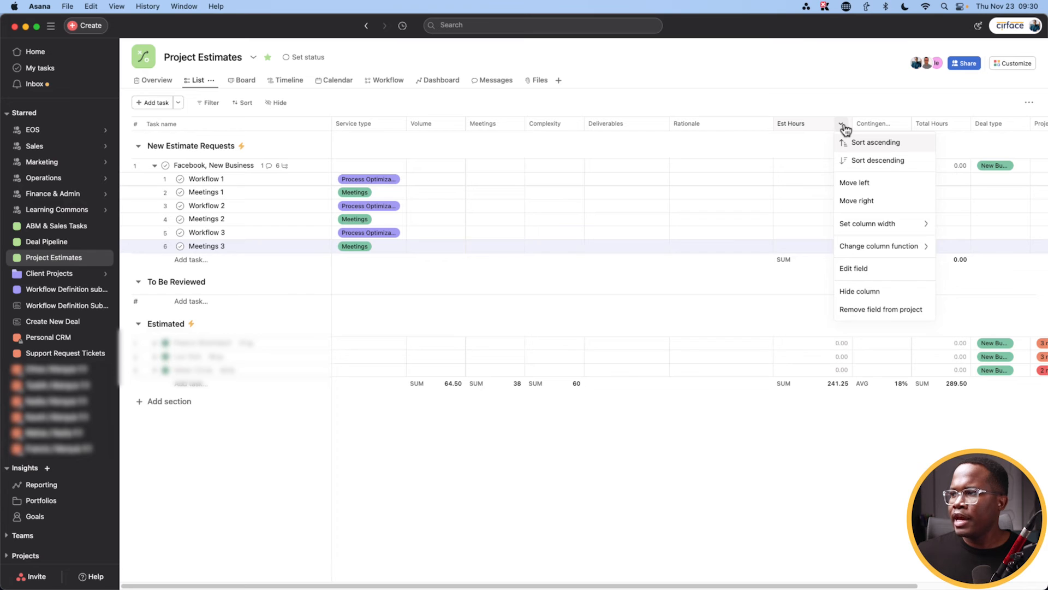
left_click(854, 268)
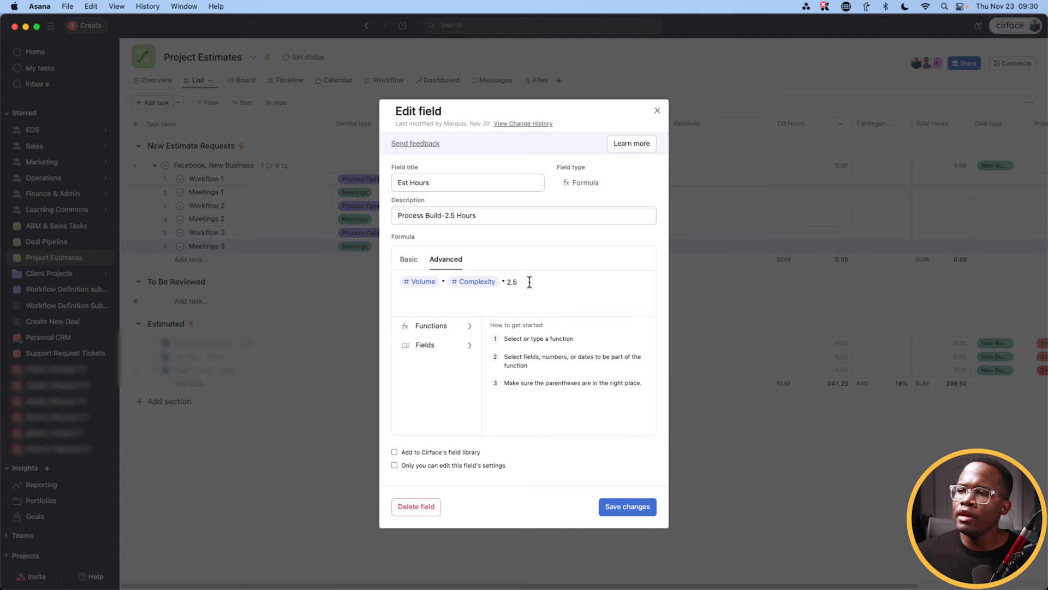
left_click(658, 110)
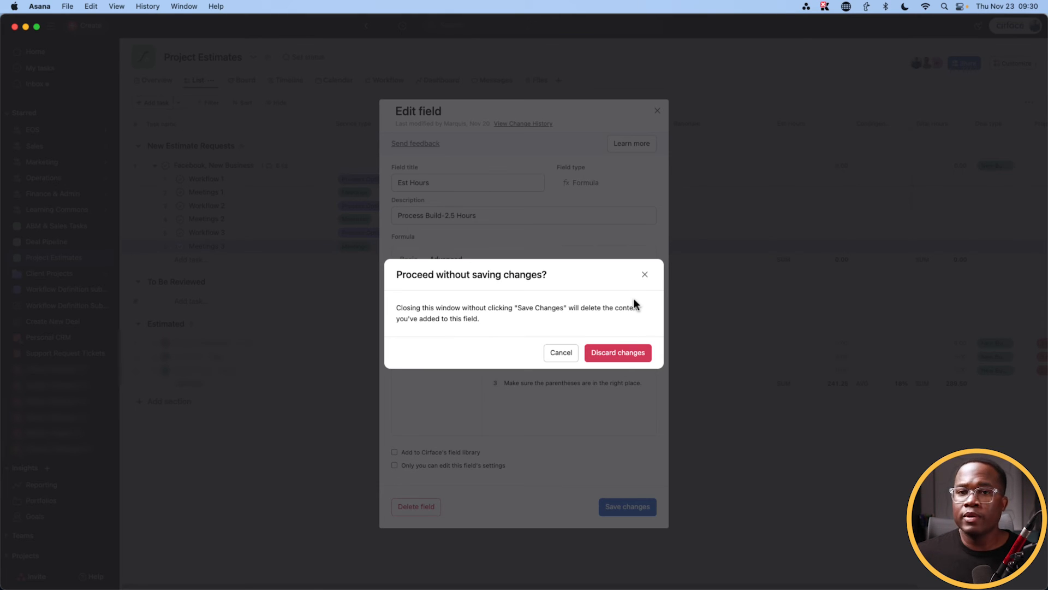
left_click(631, 355)
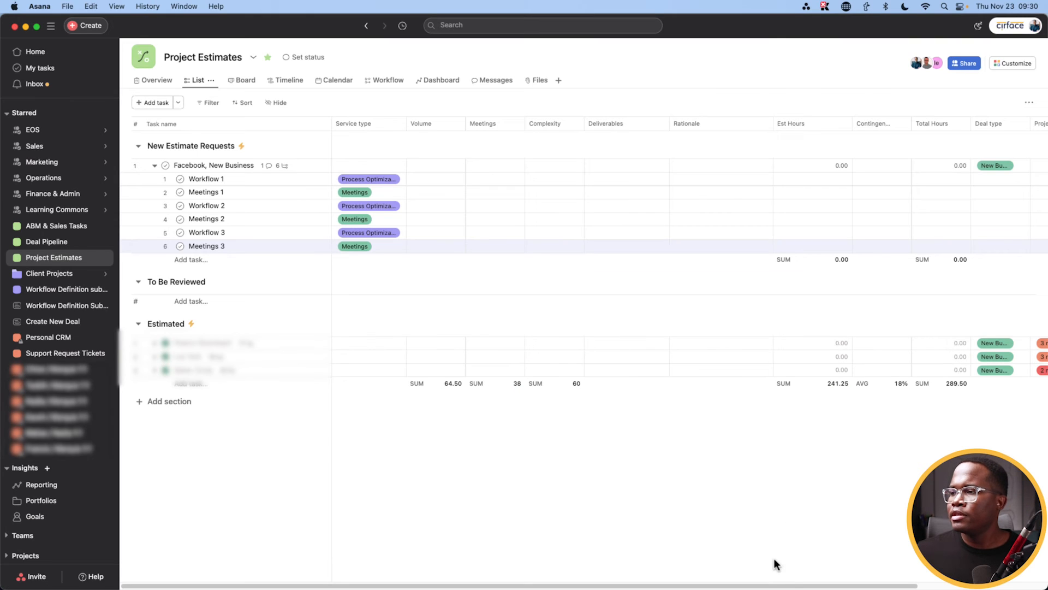
left_click_drag(786, 587, 875, 587)
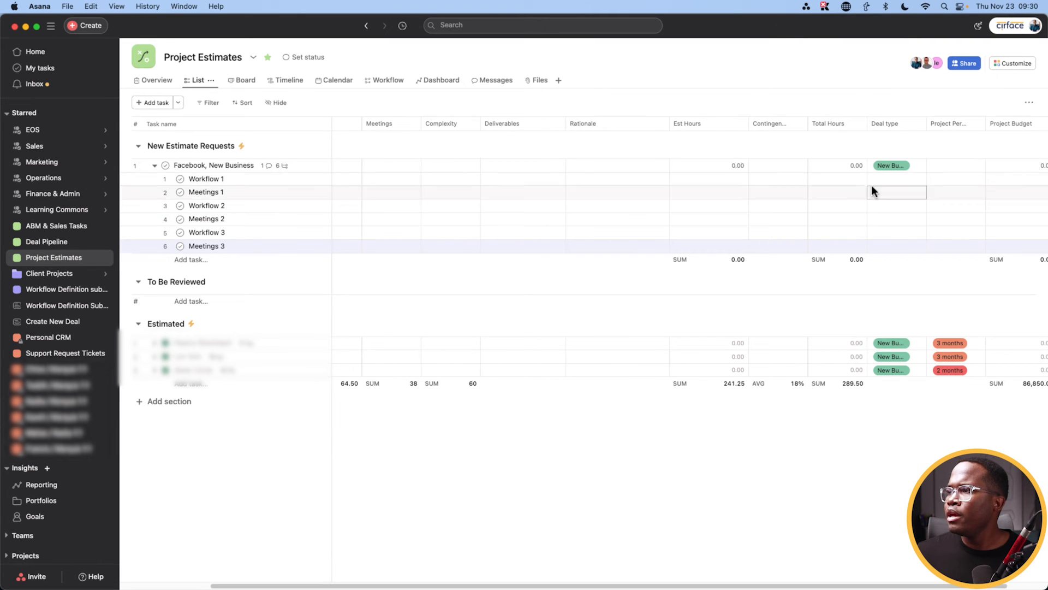
left_click(862, 129)
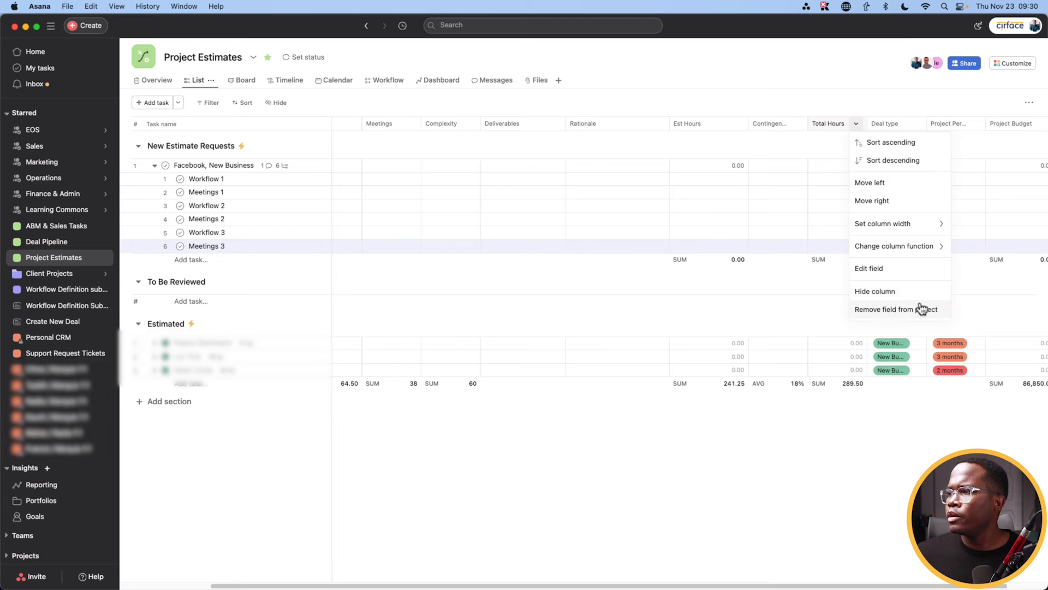
left_click(893, 273)
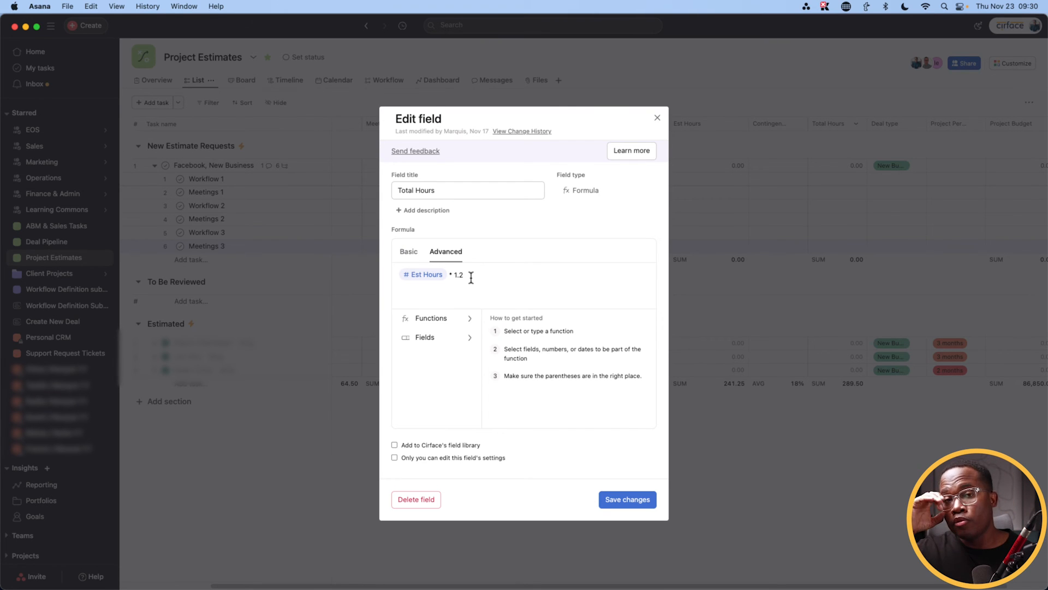
left_click(657, 118)
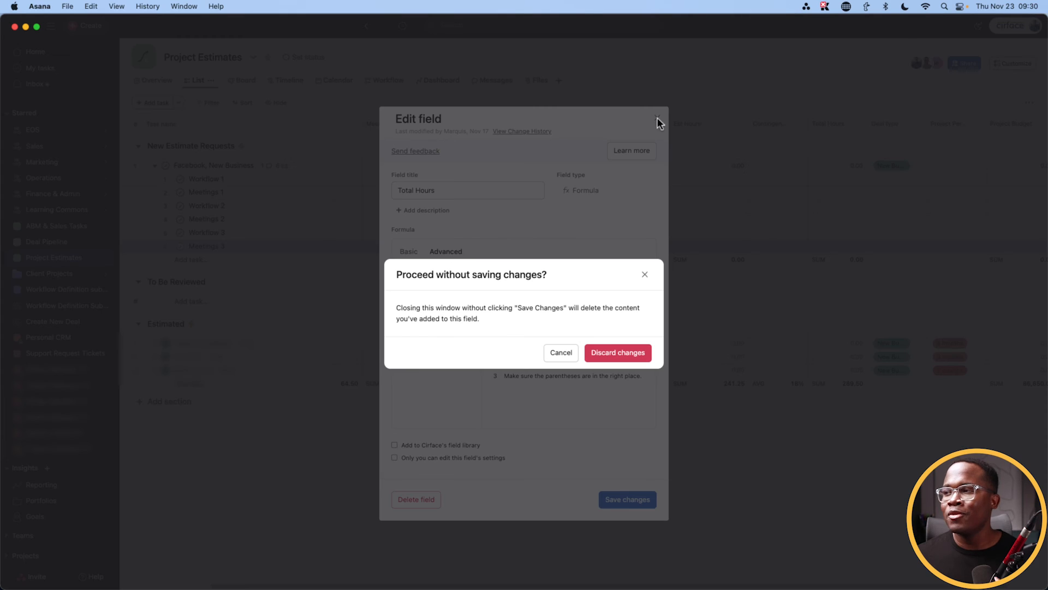
left_click(616, 352)
left_click_drag(730, 586, 602, 587)
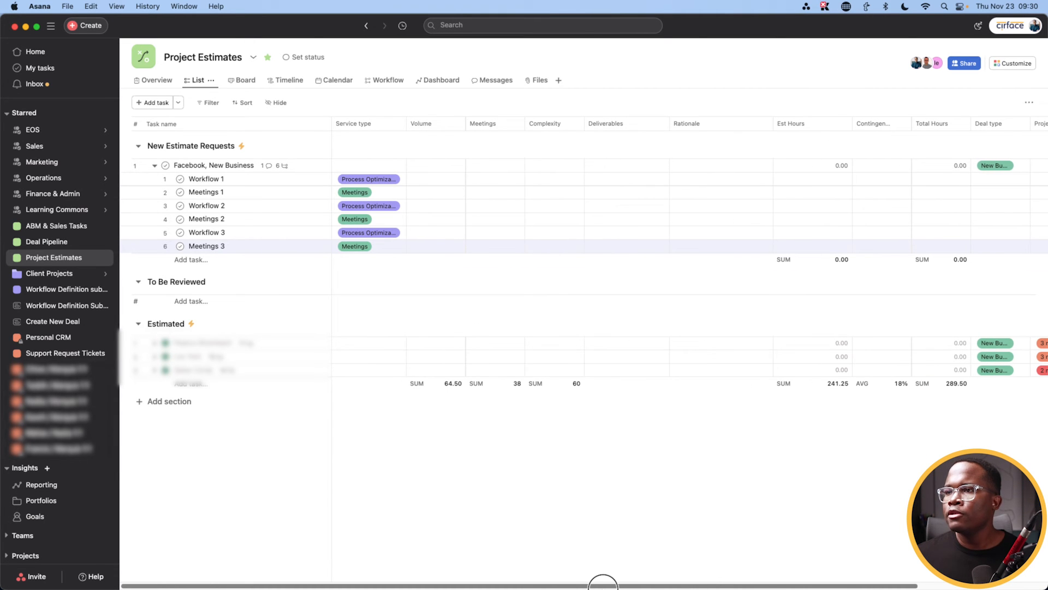
Step: Enter Volume 1 for Workflow 1, 2 and 3, and Volume 3 for Meetings 1, 2 and 3
left_click(443, 180)
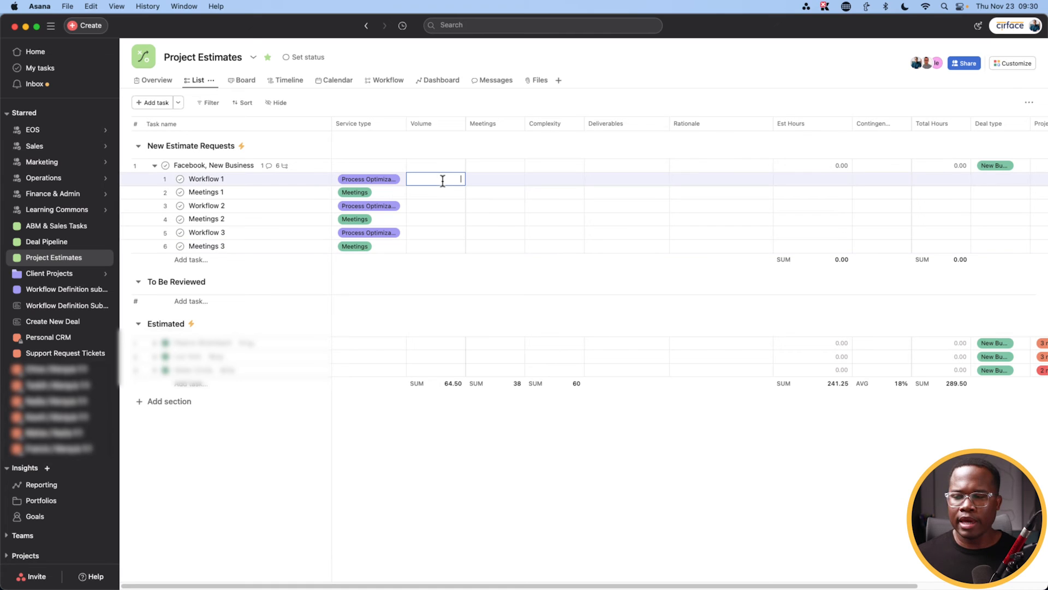
left_click(443, 206)
type("1")
left_click(443, 233)
type("1")
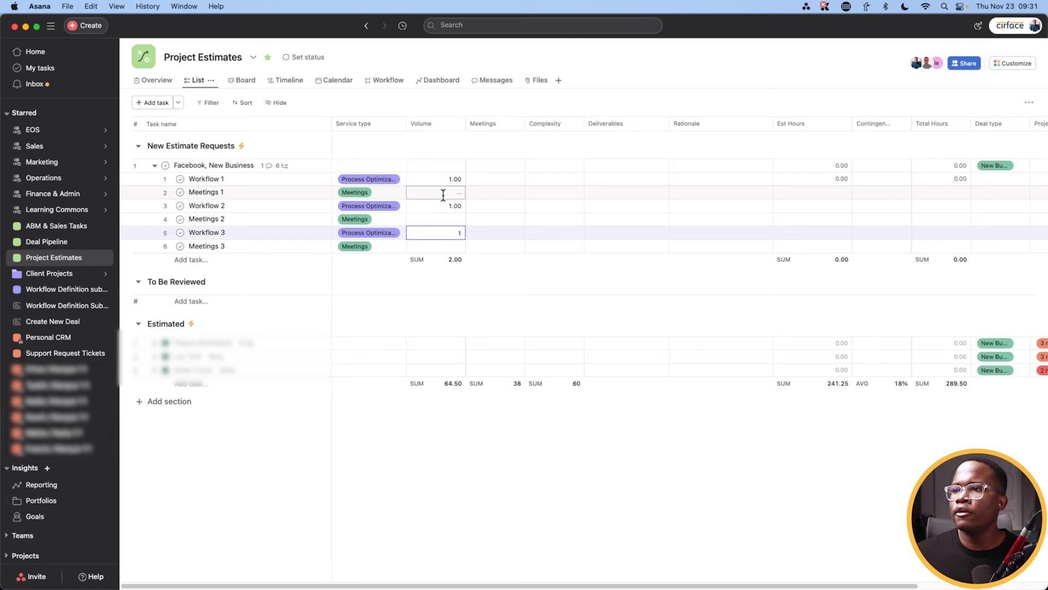
left_click(443, 193)
type("3")
left_click(443, 219)
type("3")
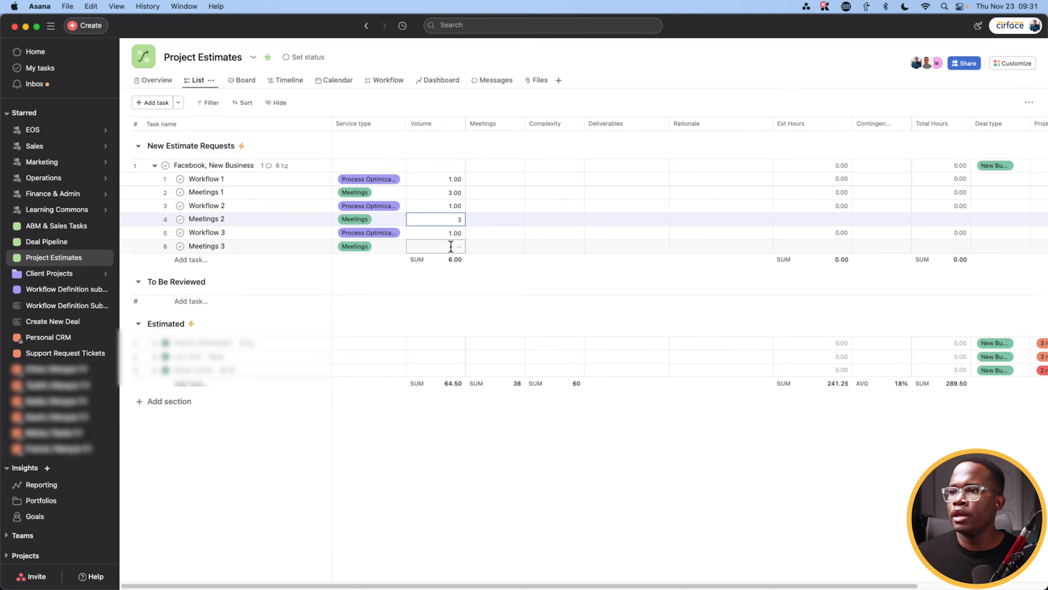
left_click(451, 246)
type("3")
left_click(541, 180)
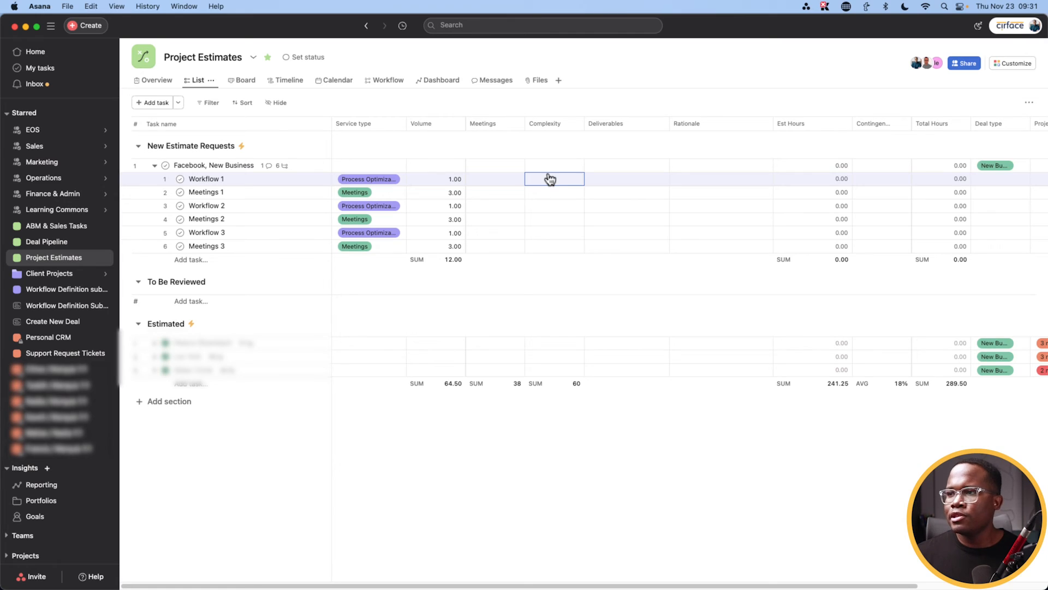
Step: Set Complexity to 1, 1, 2, 1, 3, 1 across the six Workflow and Meetings subtasks
left_click(553, 179)
type("1")
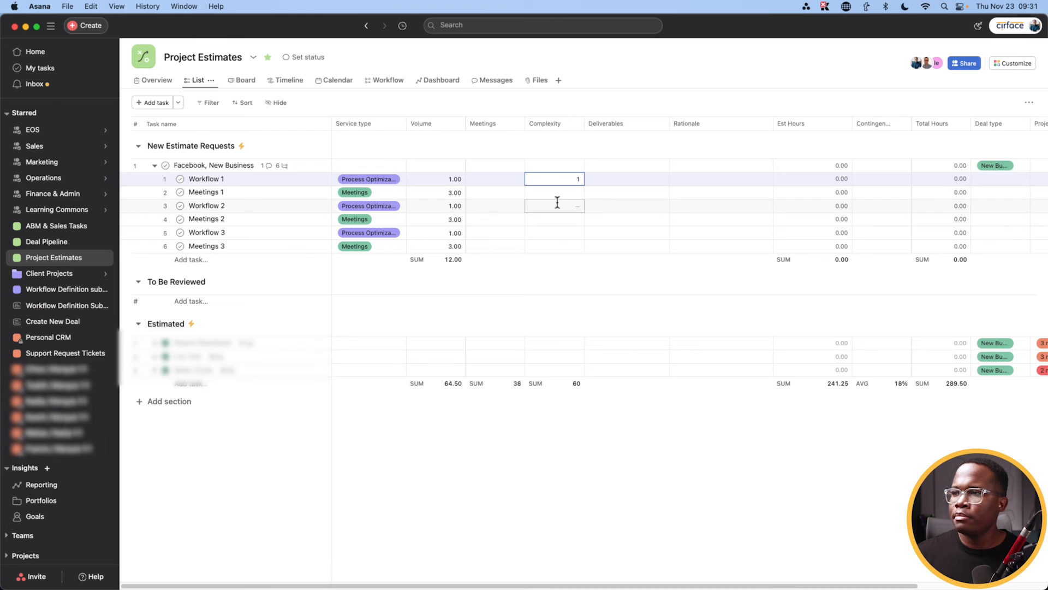
left_click(553, 191)
type("1")
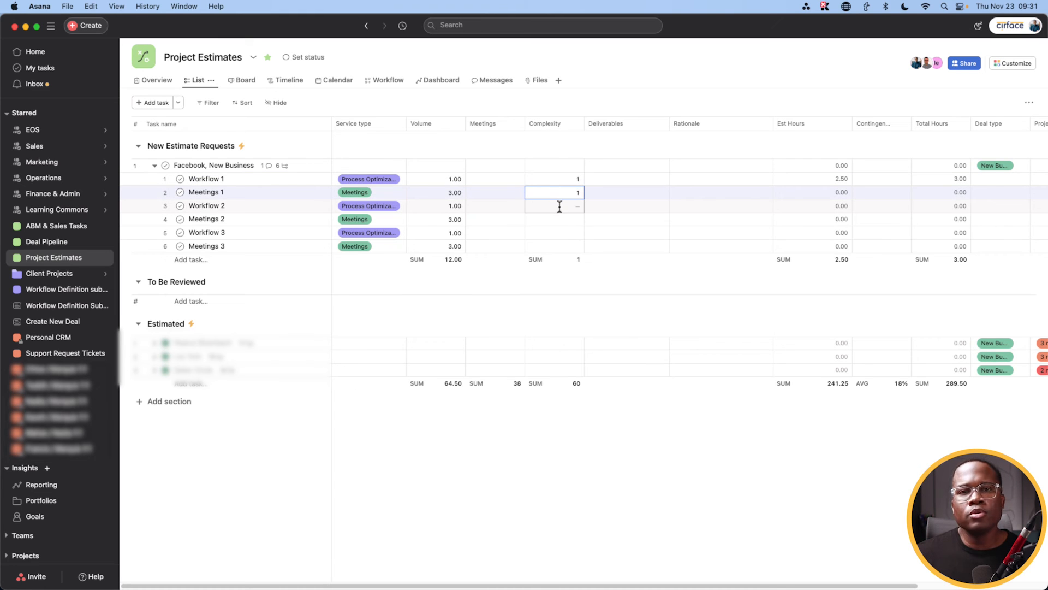
left_click(560, 206)
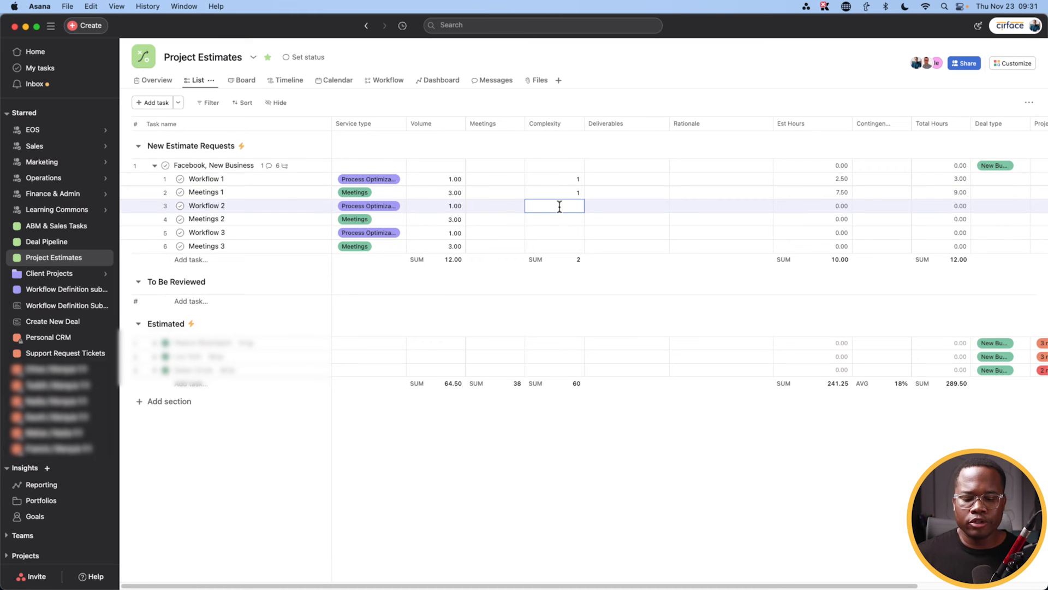
type("2")
left_click(562, 220)
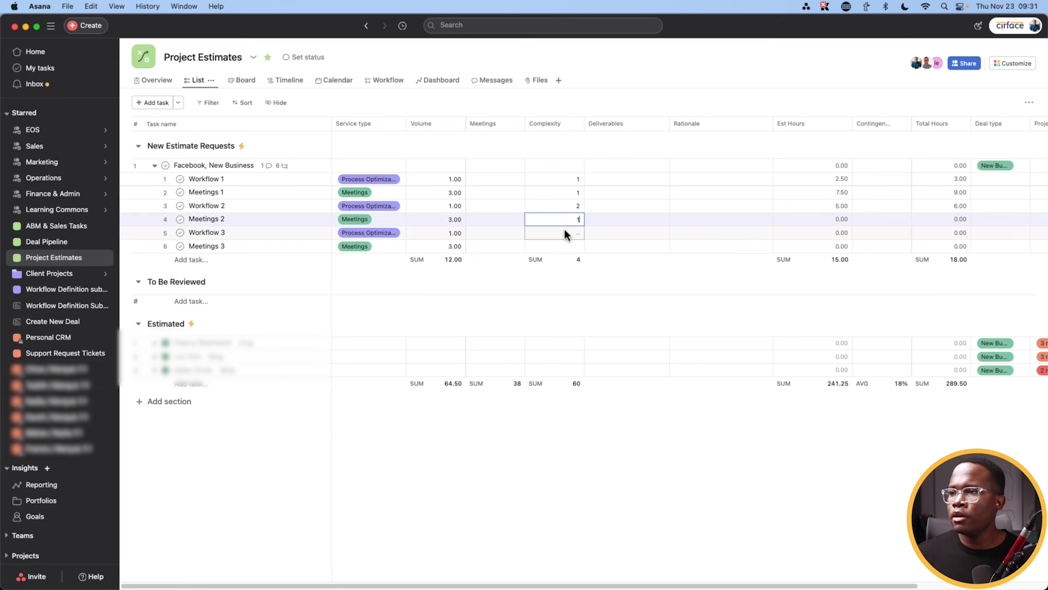
left_click(565, 233)
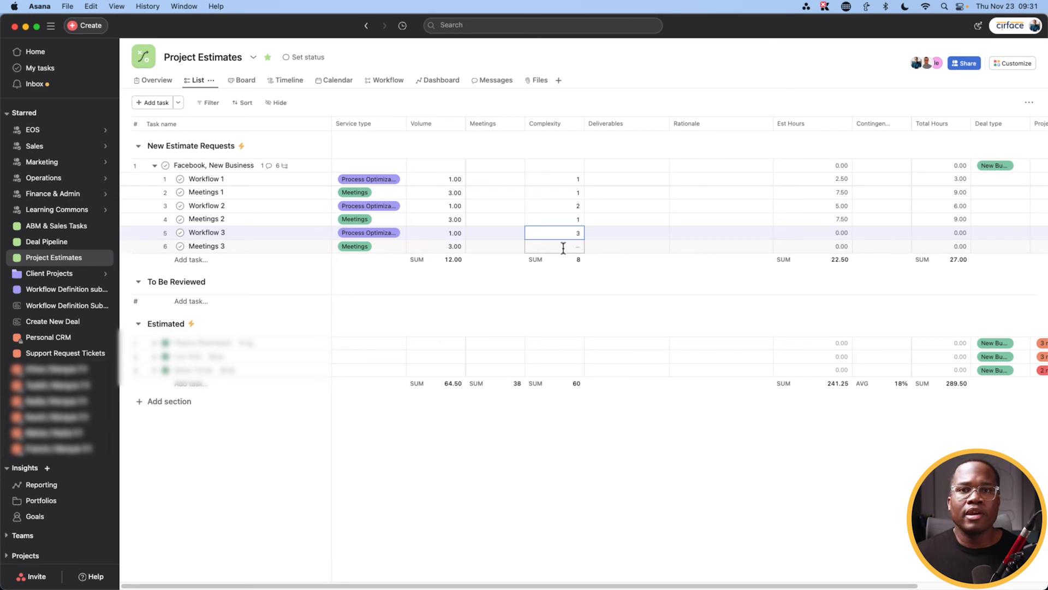
left_click(563, 247)
left_click(571, 286)
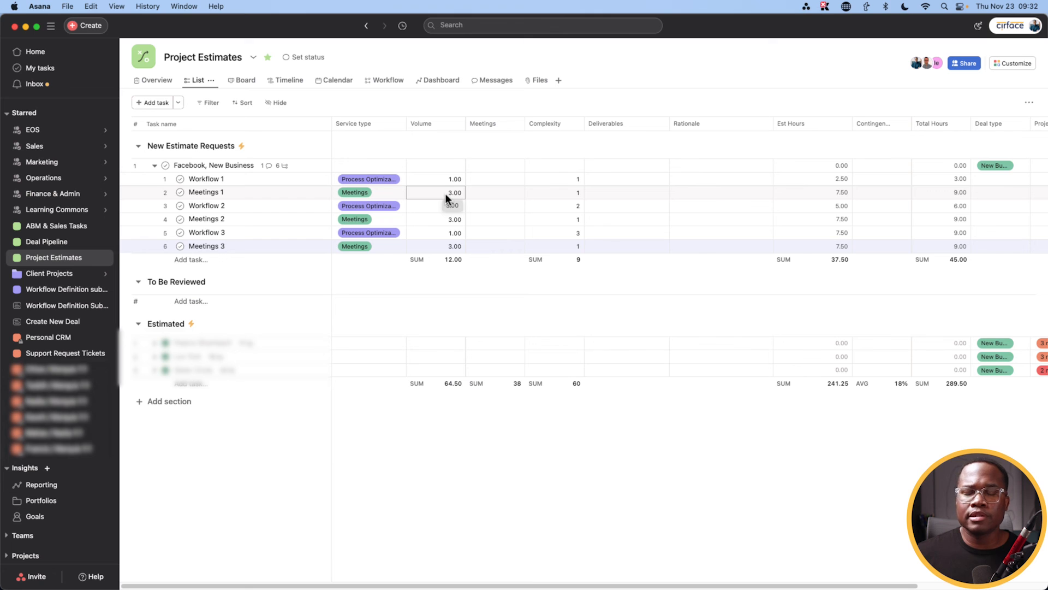
Step: Enter 3 in the Meetings column for Meetings 1, 2 and 3
left_click(500, 191)
type("3")
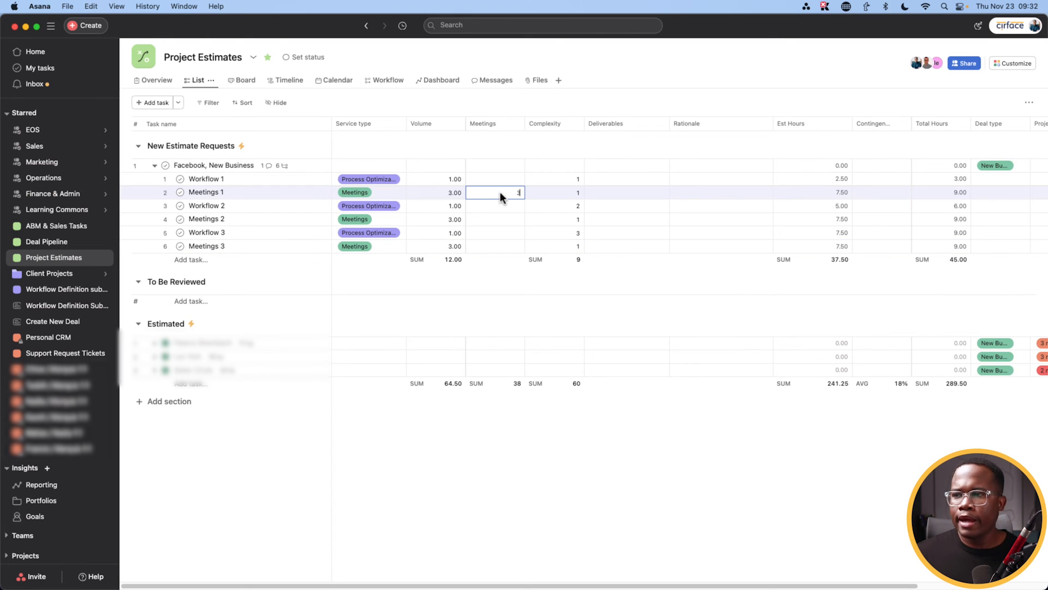
left_click(494, 219)
type("3")
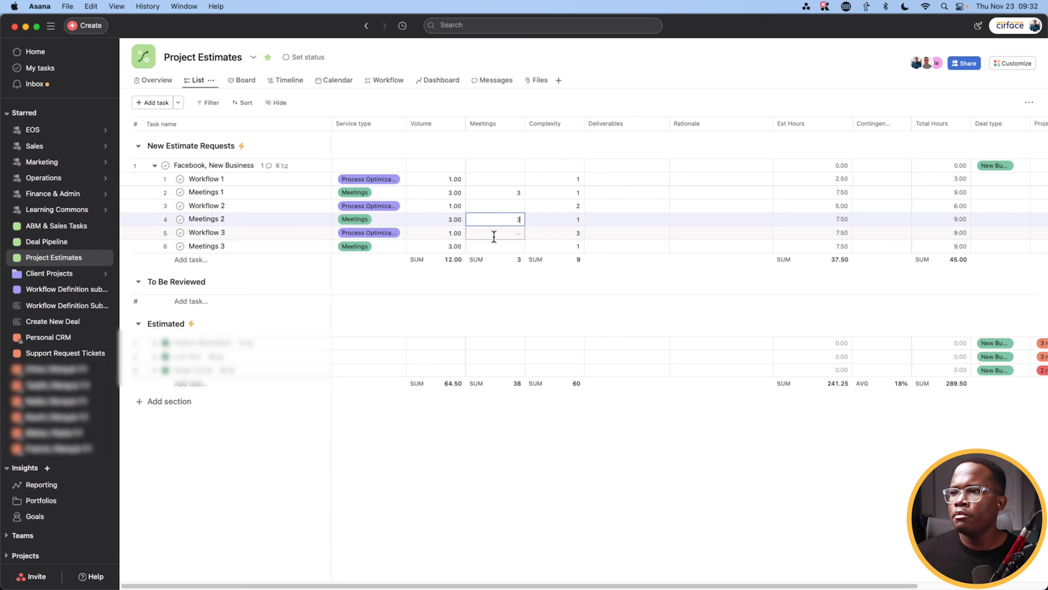
left_click(494, 245)
type("3")
left_click(588, 288)
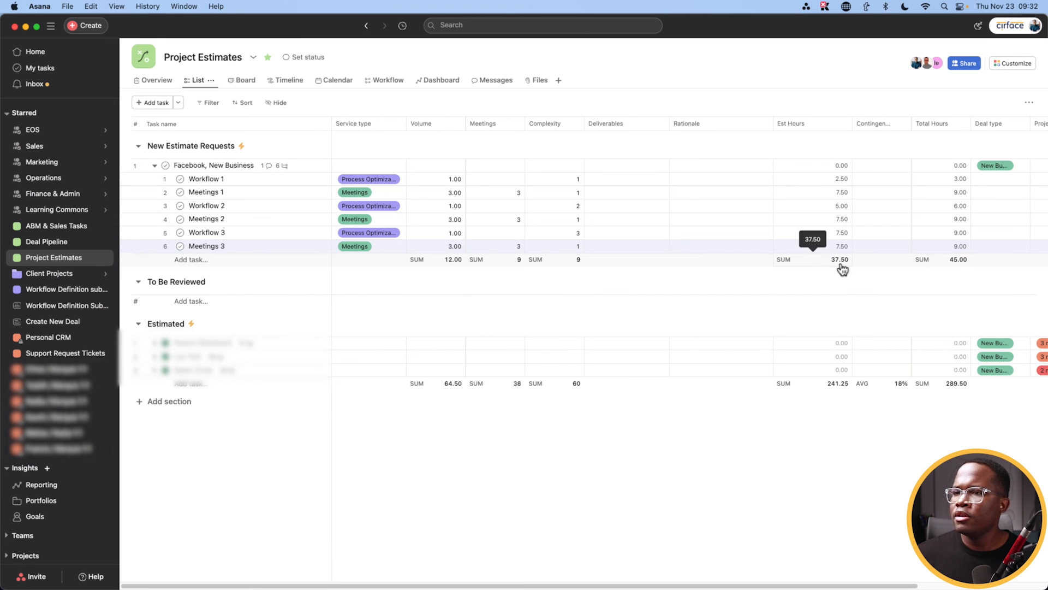
Step: Give all six Facebook estimate subtasks a 20% Contingency
left_click_drag(568, 585, 701, 582)
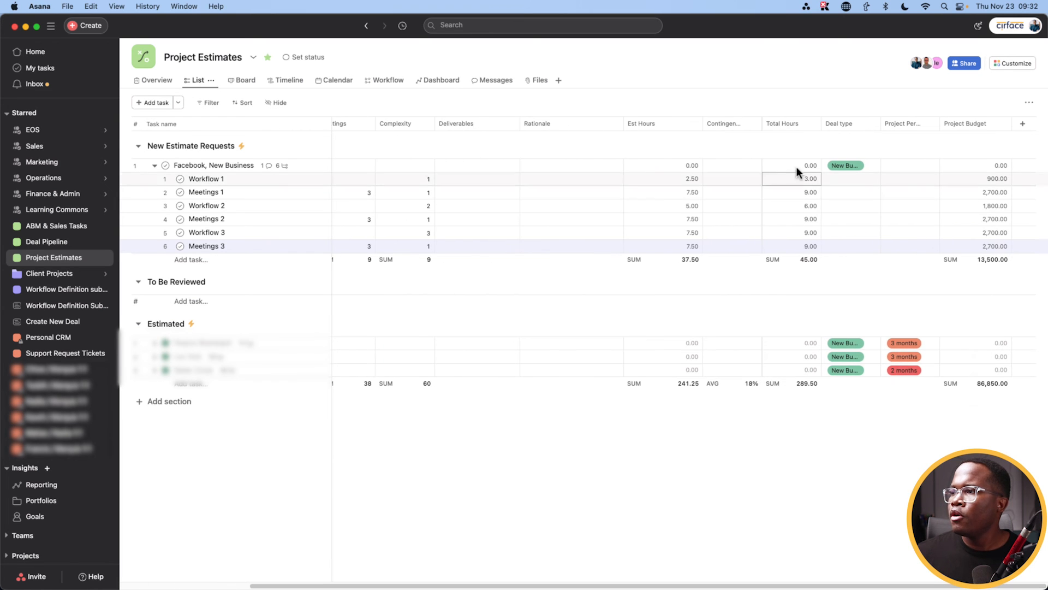
left_click(731, 166)
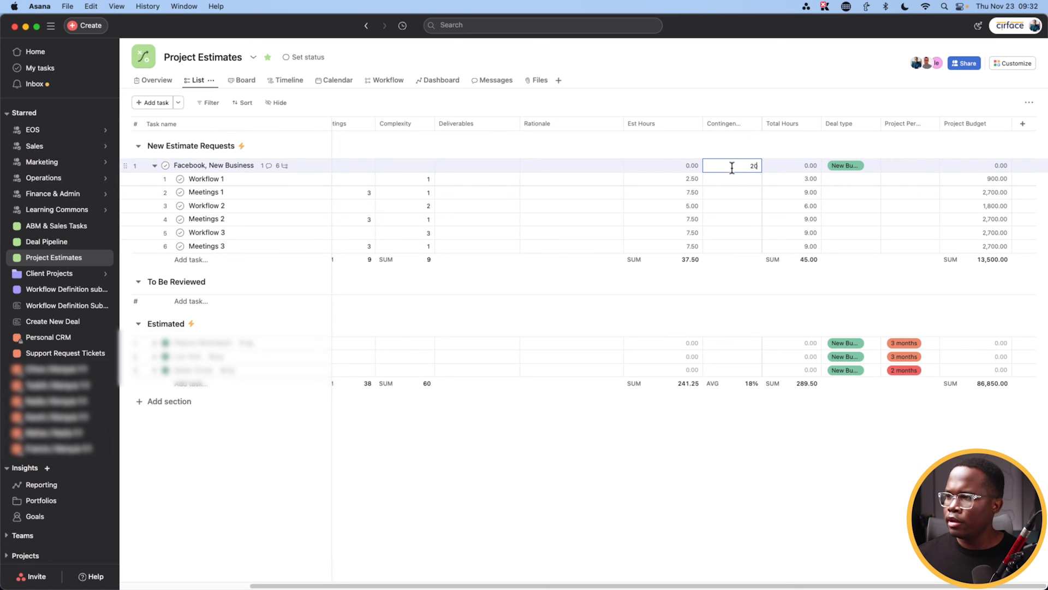
left_click(198, 182)
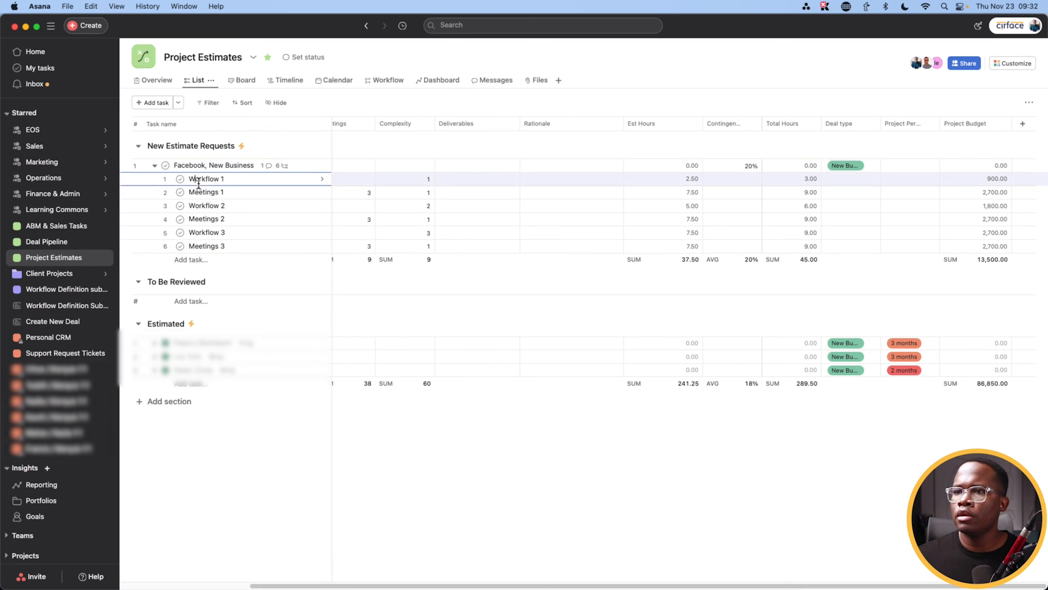
left_click(210, 245, "shift")
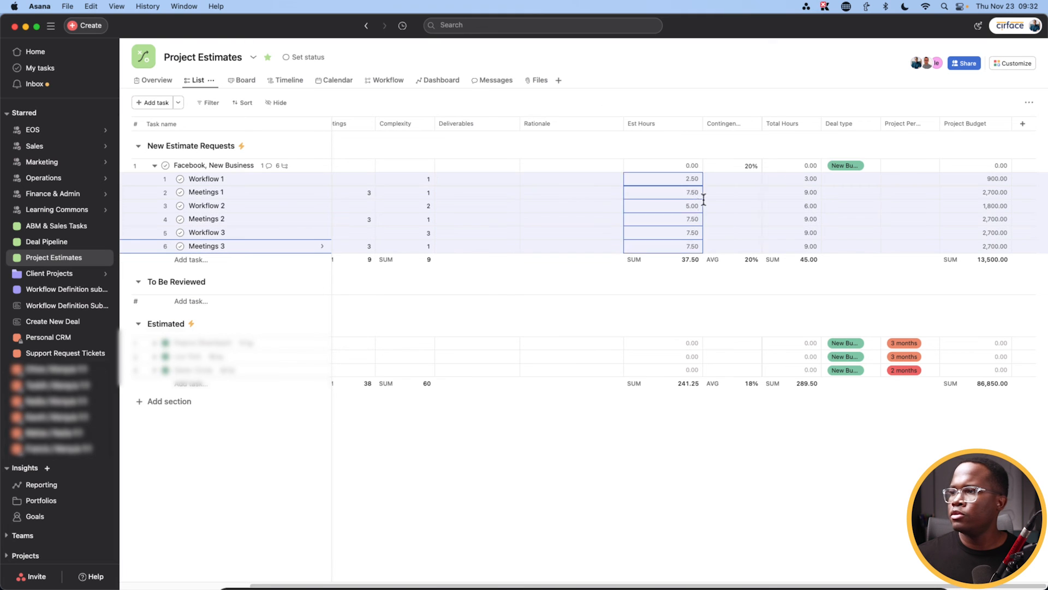
left_click(728, 179)
key("Return")
key("Escape")
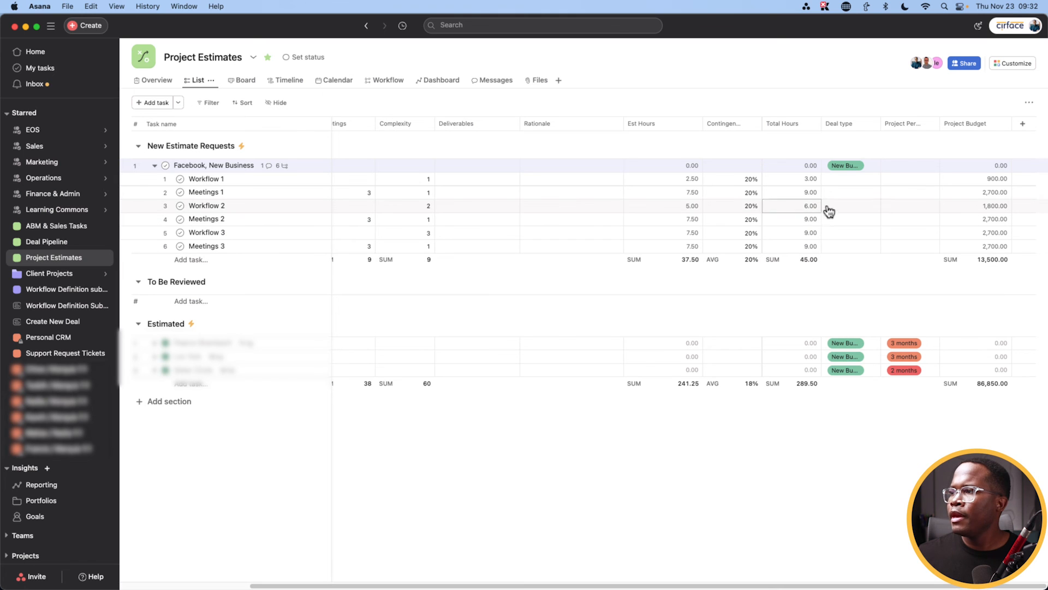
Step: Set the Facebook estimate's Project Period to 3 months
left_click(918, 182)
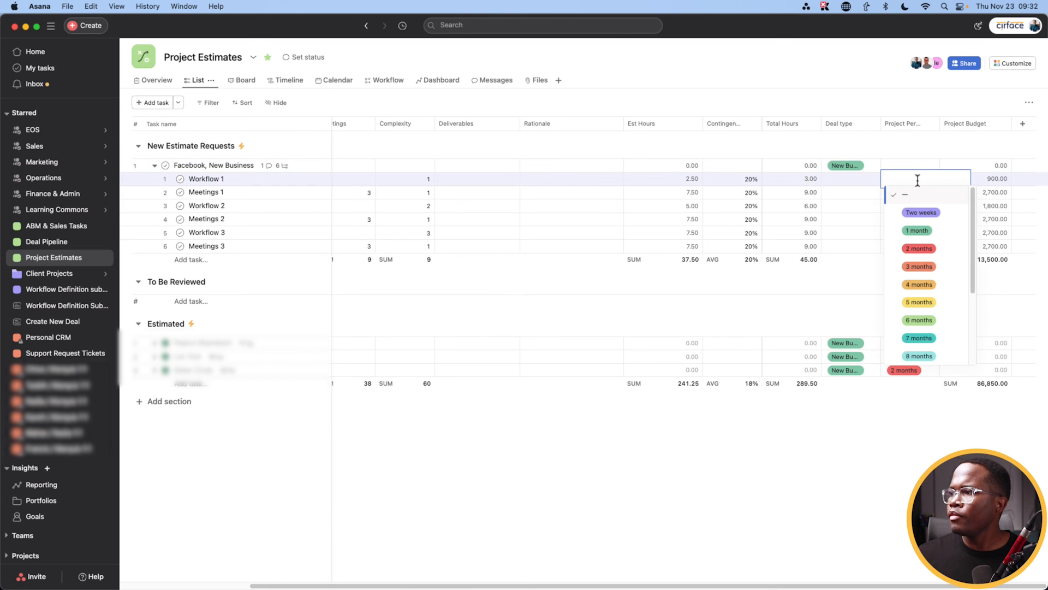
left_click(911, 161)
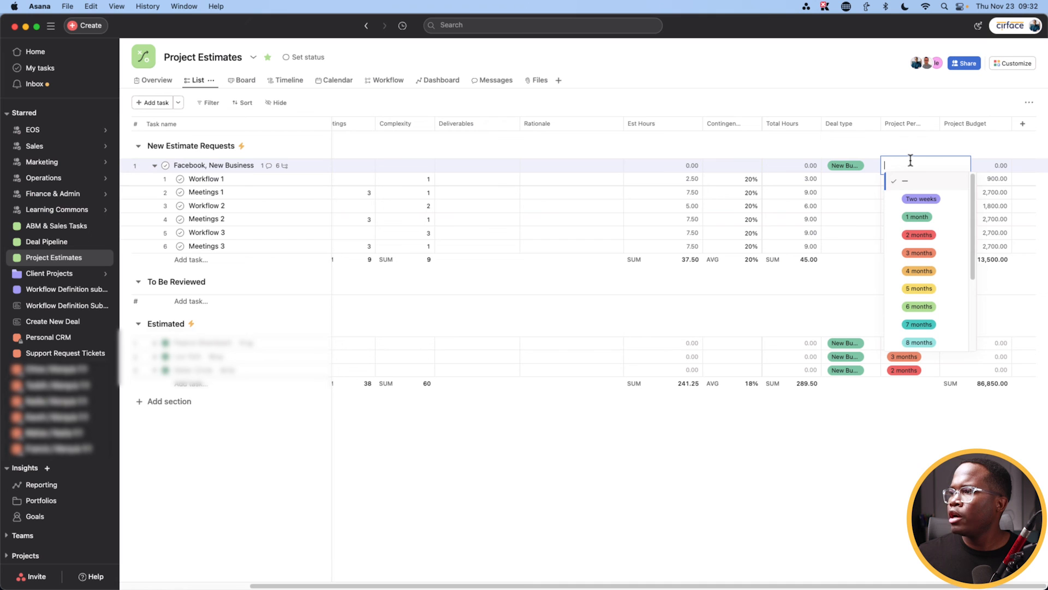
left_click(919, 252)
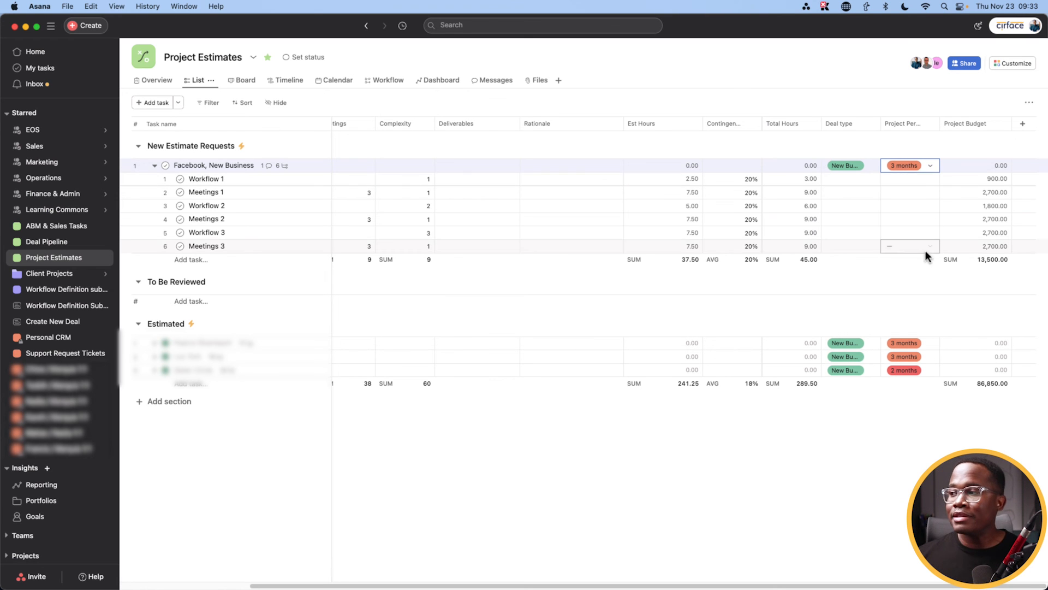
left_click(934, 283)
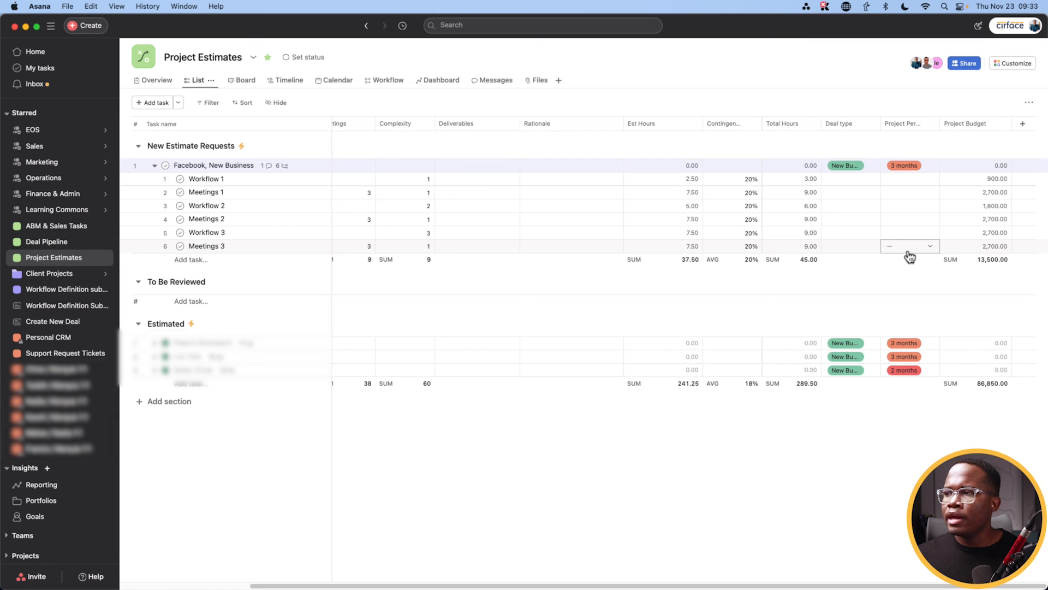
Step: Open the Facebook deal's details from the Project Complete section of Deal Pipeline
left_click(62, 247)
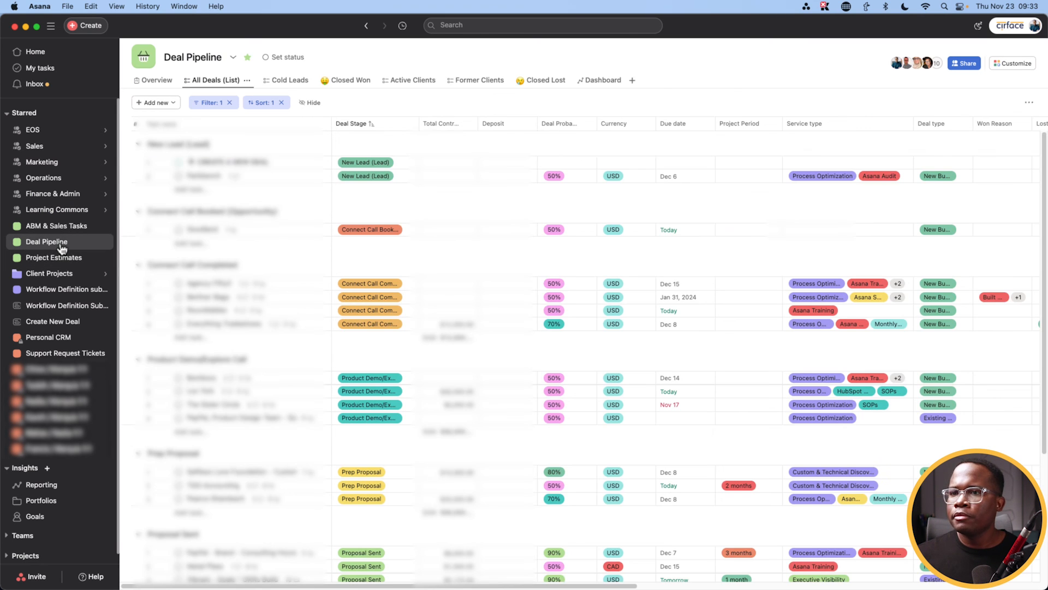
scroll(221, 380, "down", 10)
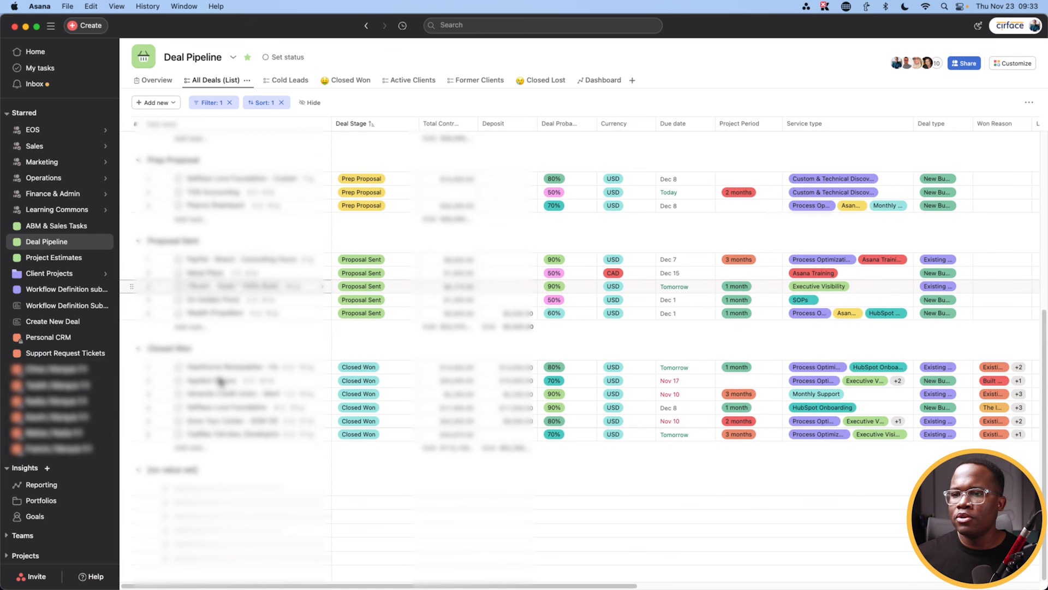
scroll(221, 381, "down", 15)
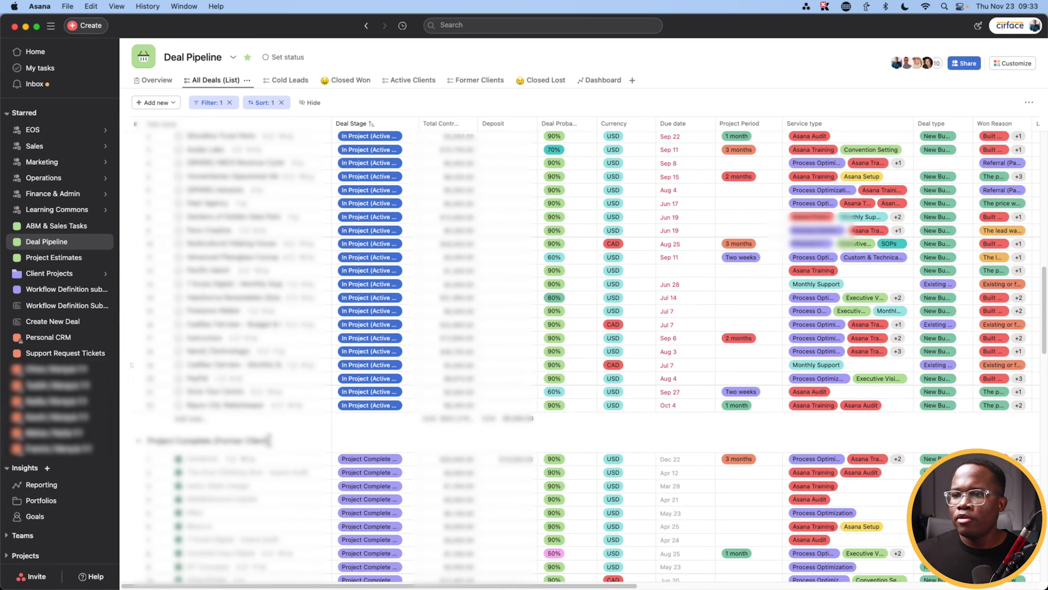
left_click(281, 462)
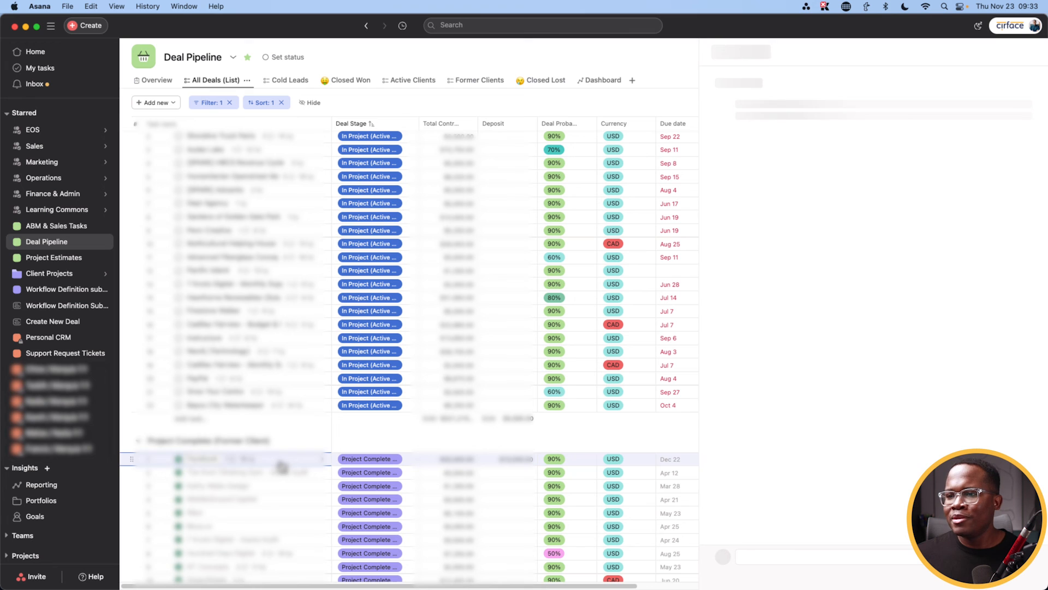
Step: Replace the deal's Total Contract value with 13500.00, then select the Deposit amount
left_click(796, 222)
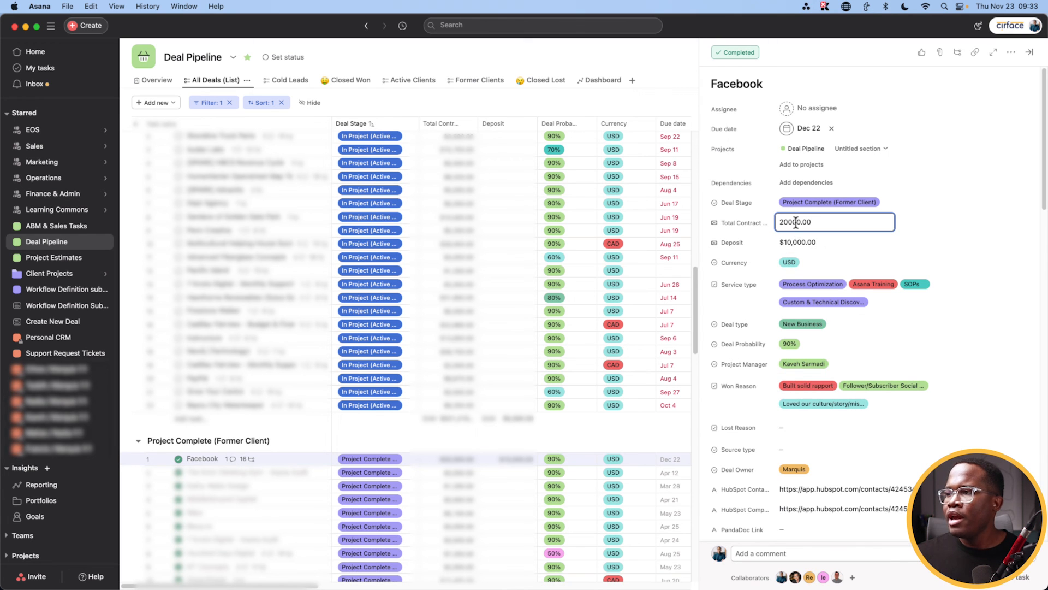
key("super+a")
type("1")
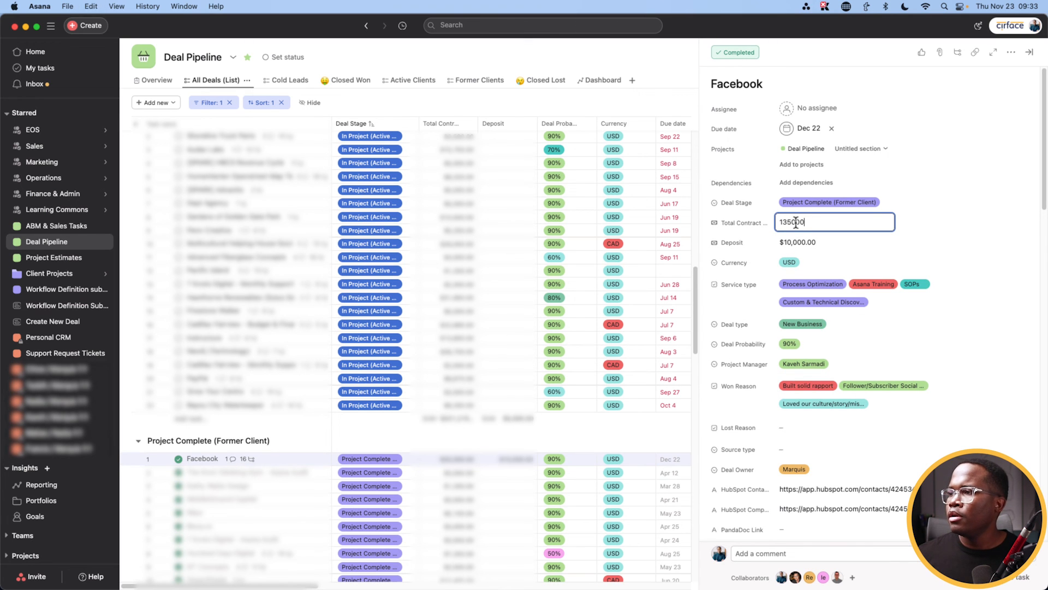
left_click(945, 226)
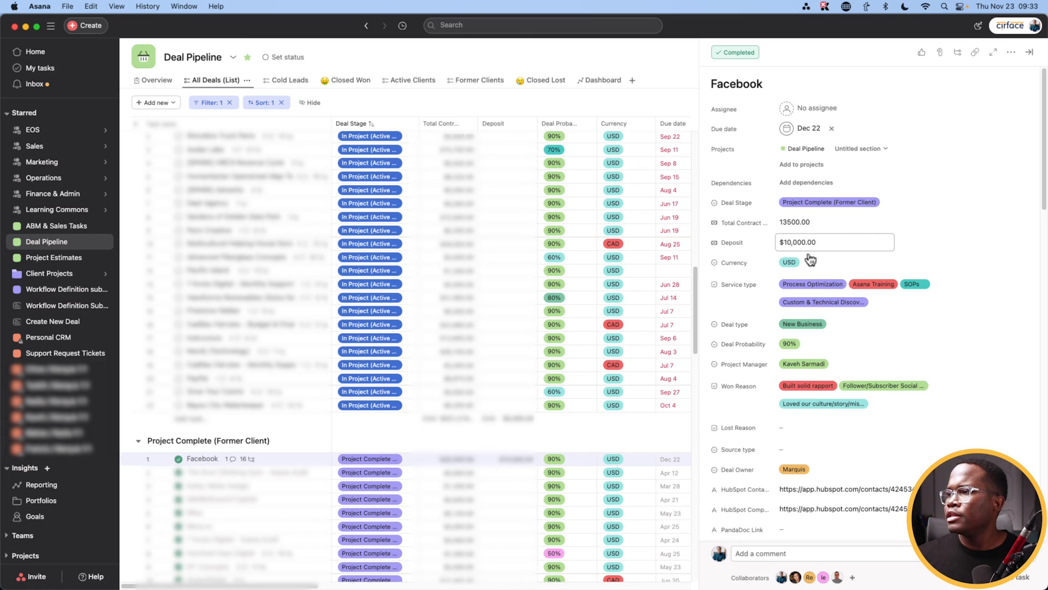
left_click(825, 243)
key("super+a")
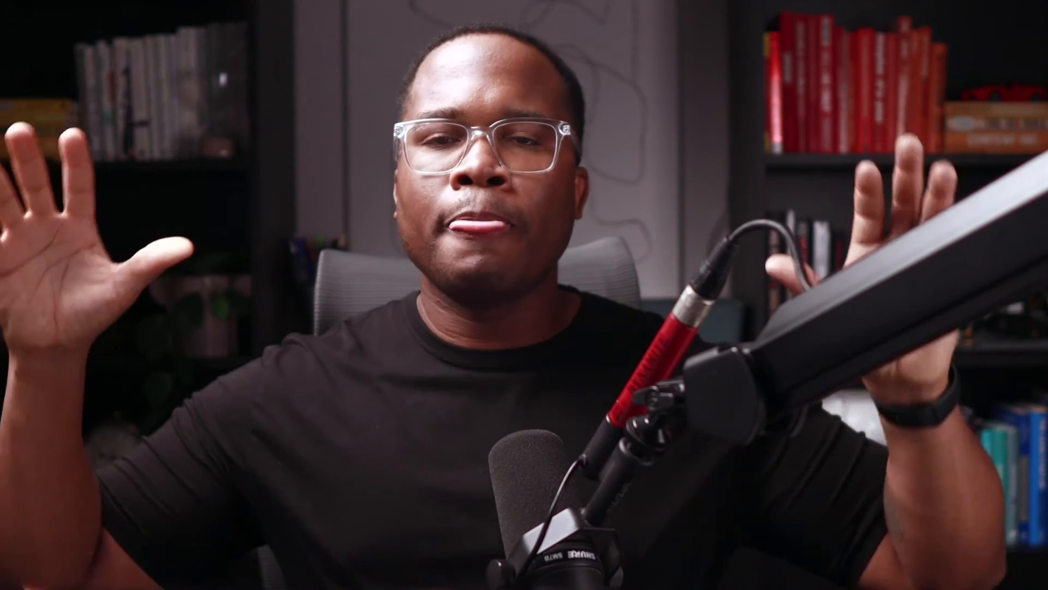